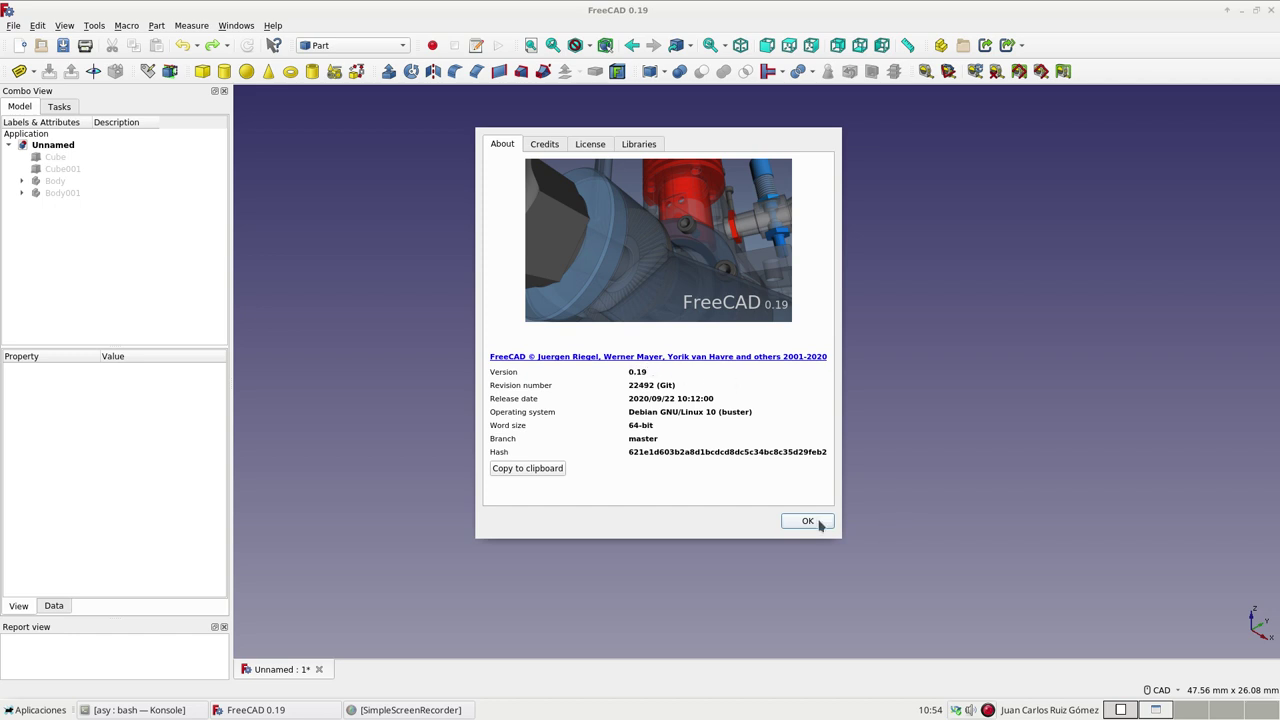
Close the FreeCAD 0.19 About dialog after reviewing the version details.
{"action": "left_click", "coordinate": [808, 521]}
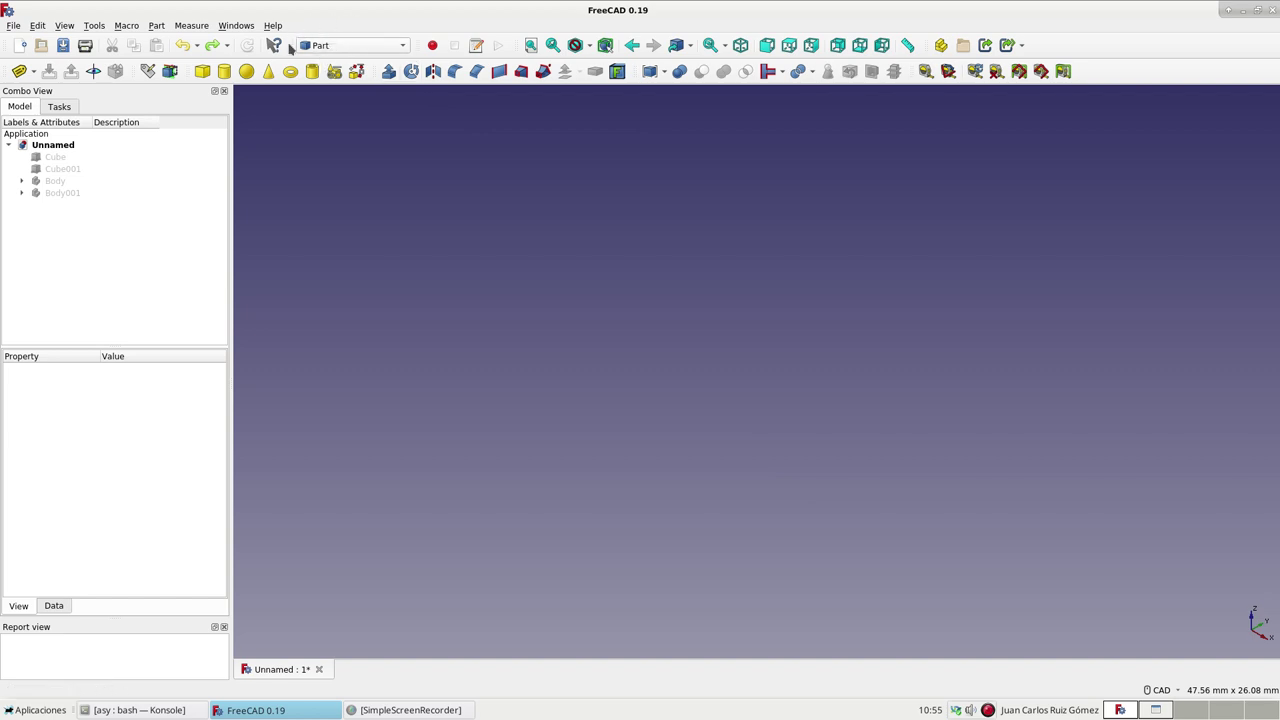
Toggle Cube's visibility so it shows as a solid box, then deselect it.
{"action": "left_click", "coordinate": [44, 161]}
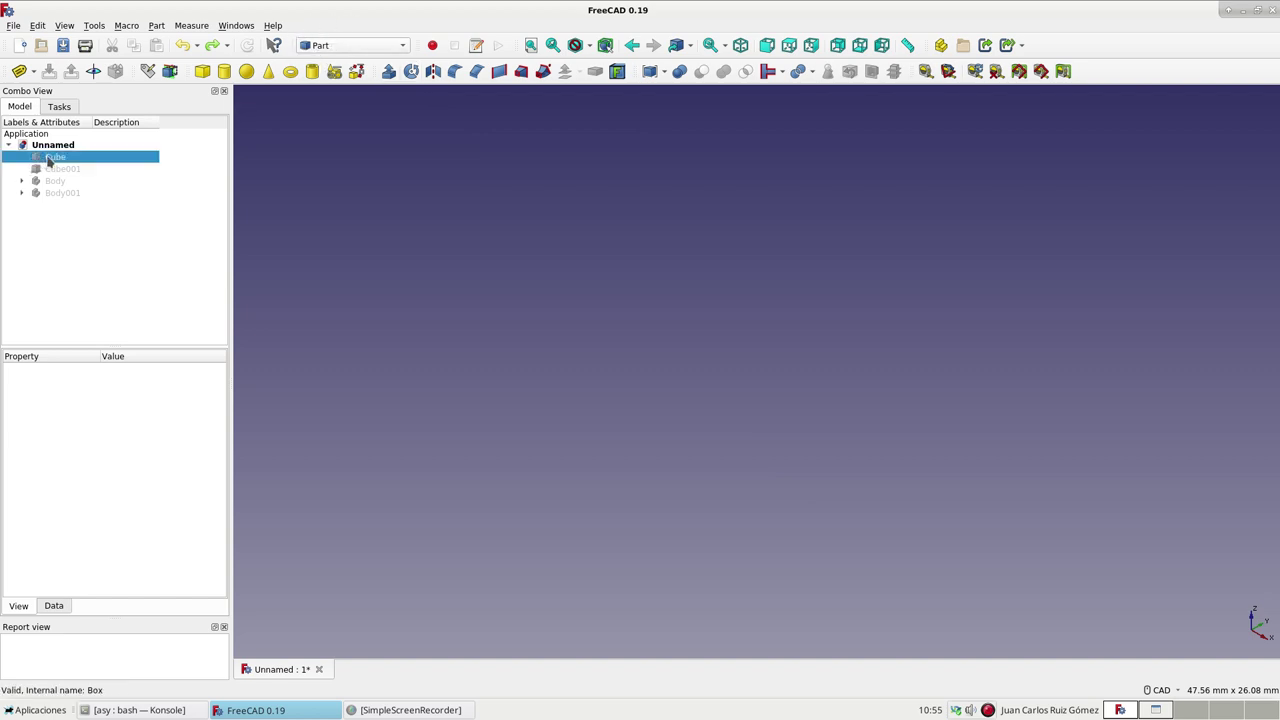
{"action": "key", "text": "space"}
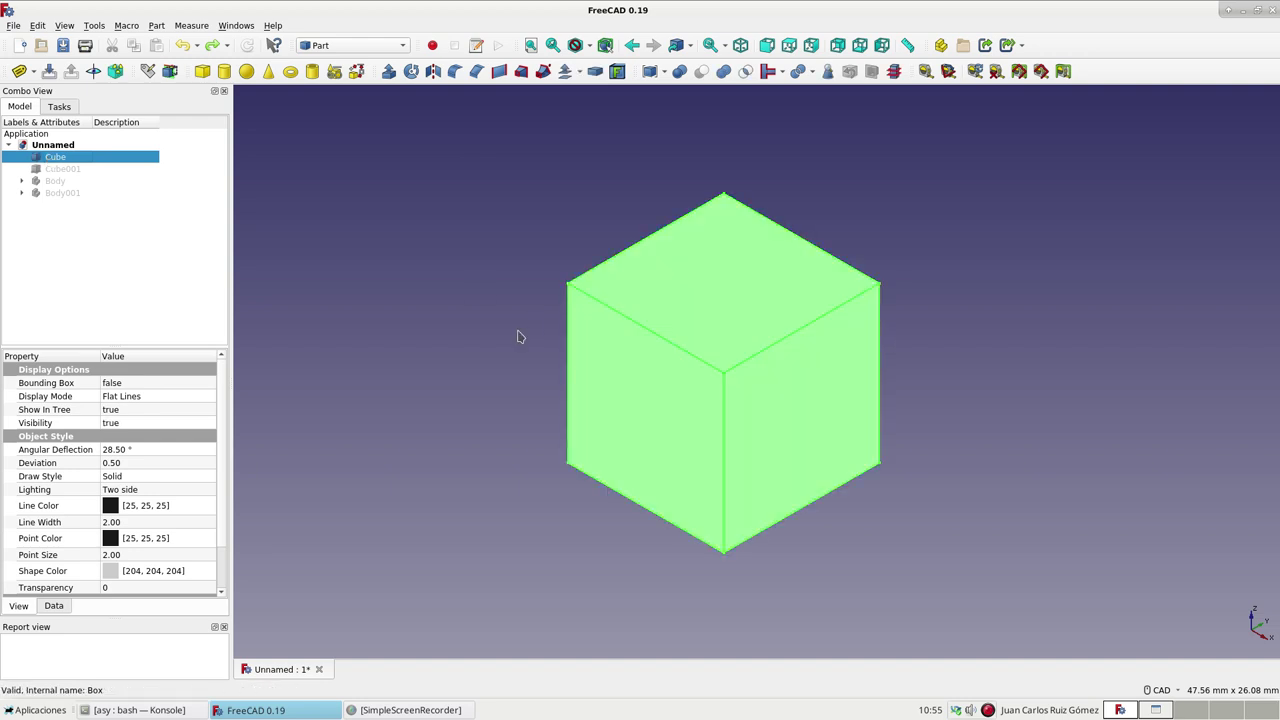
{"action": "left_click", "coordinate": [518, 334]}
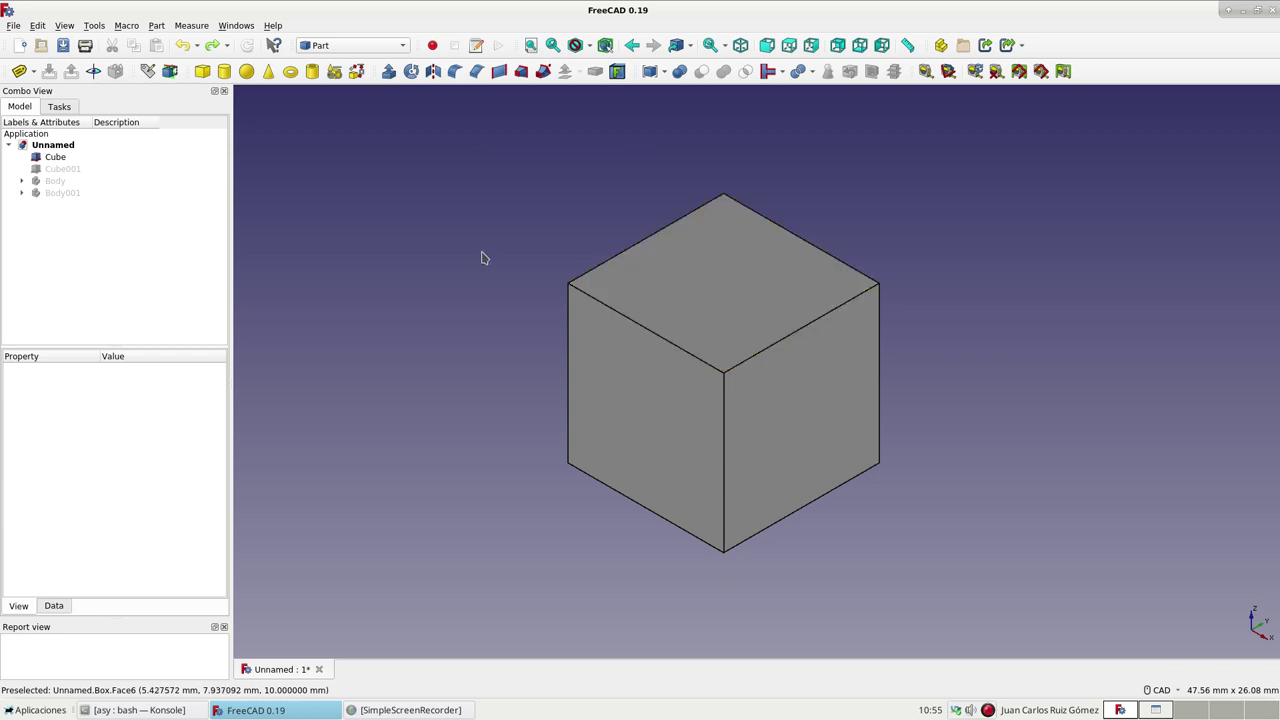
Use Set colors on Cube to give its left face red (#ff0000).
{"action": "right_click", "coordinate": [63, 163]}
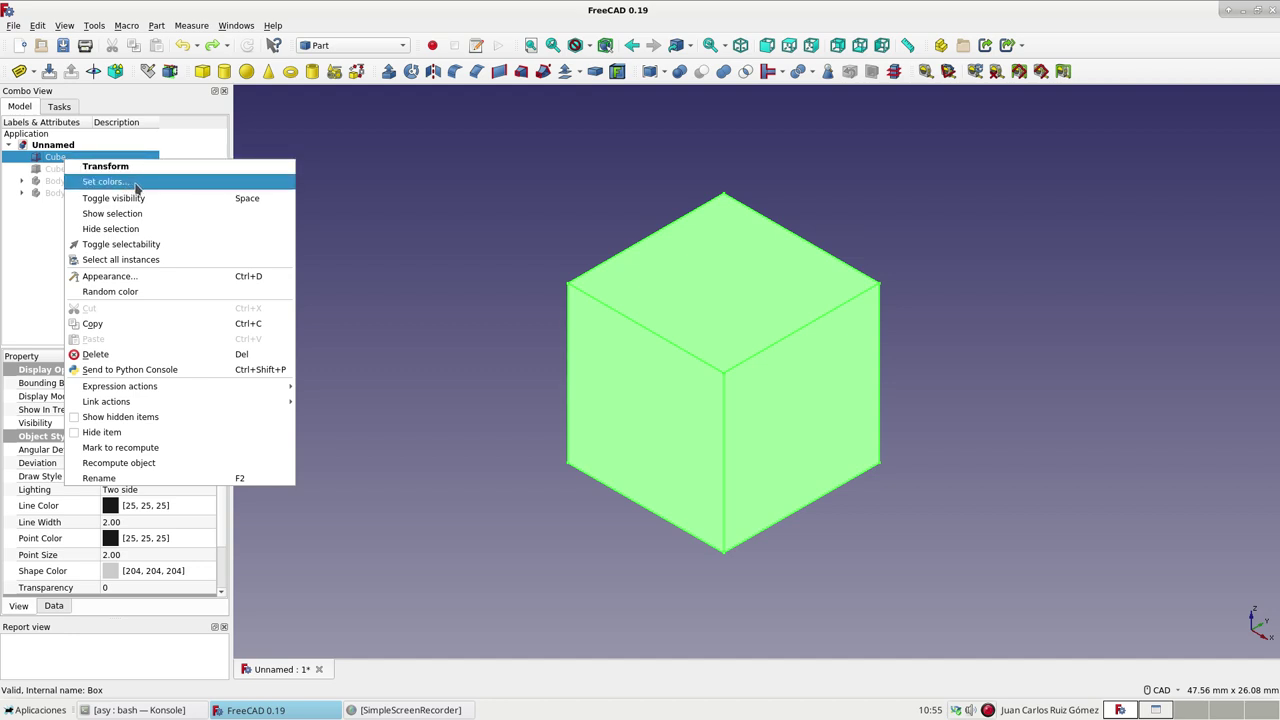
{"action": "left_click", "coordinate": [136, 186]}
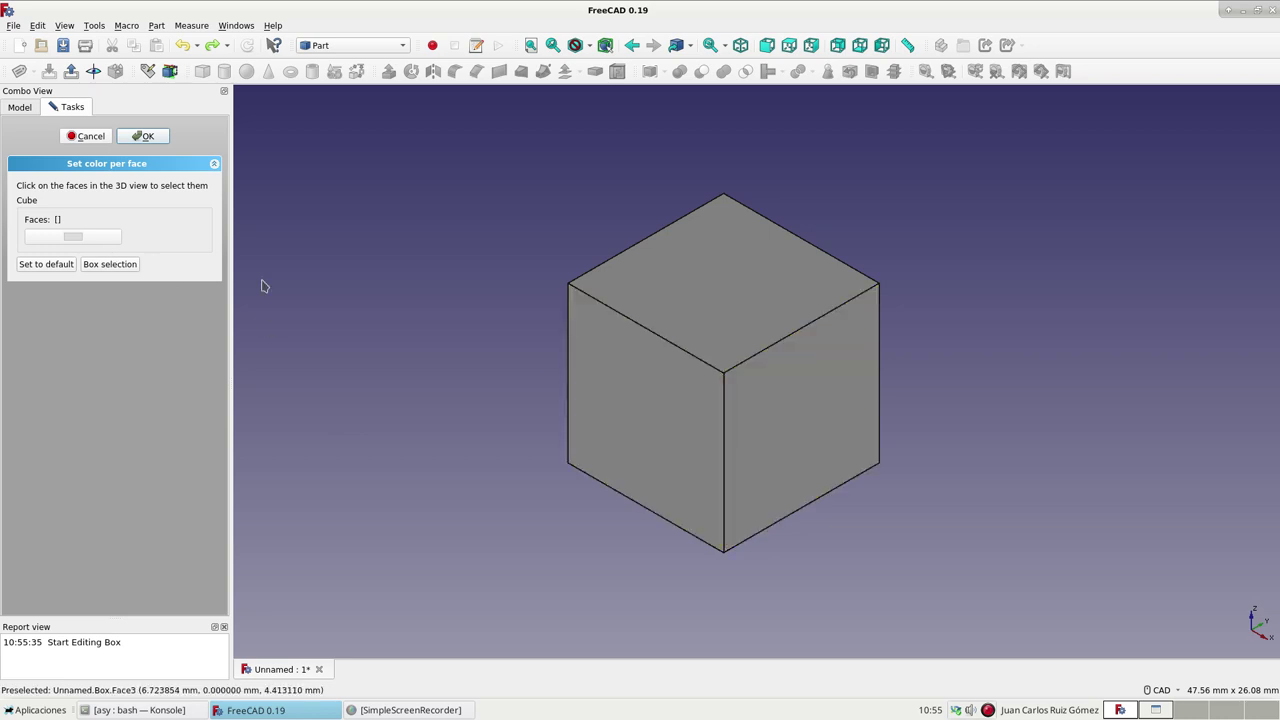
{"action": "left_click", "coordinate": [647, 400]}
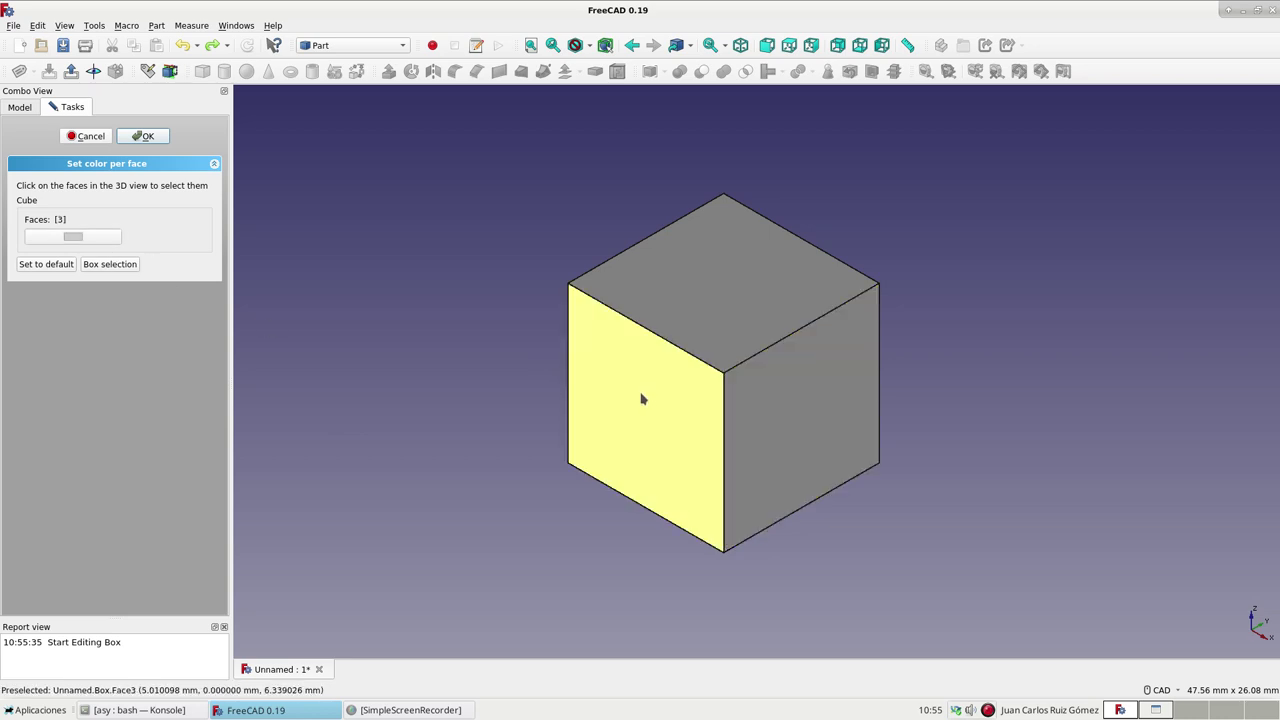
{"action": "left_click", "coordinate": [78, 240]}
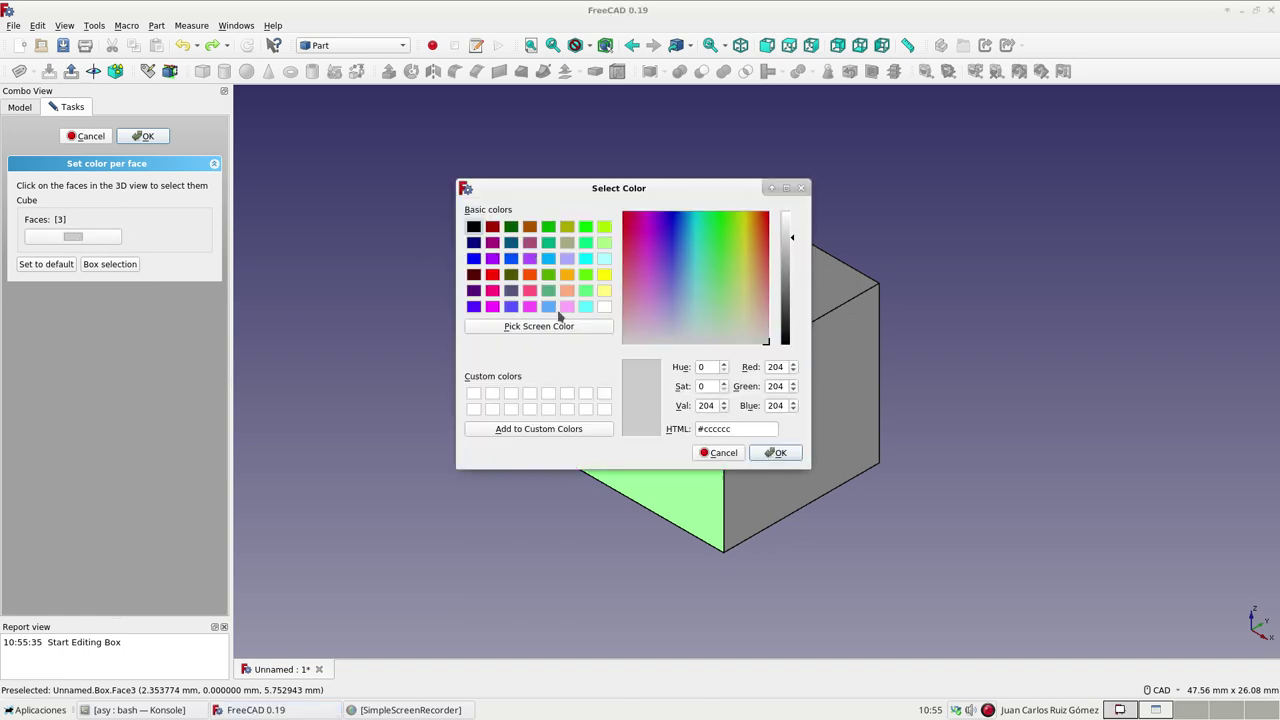
{"action": "left_click", "coordinate": [492, 275]}
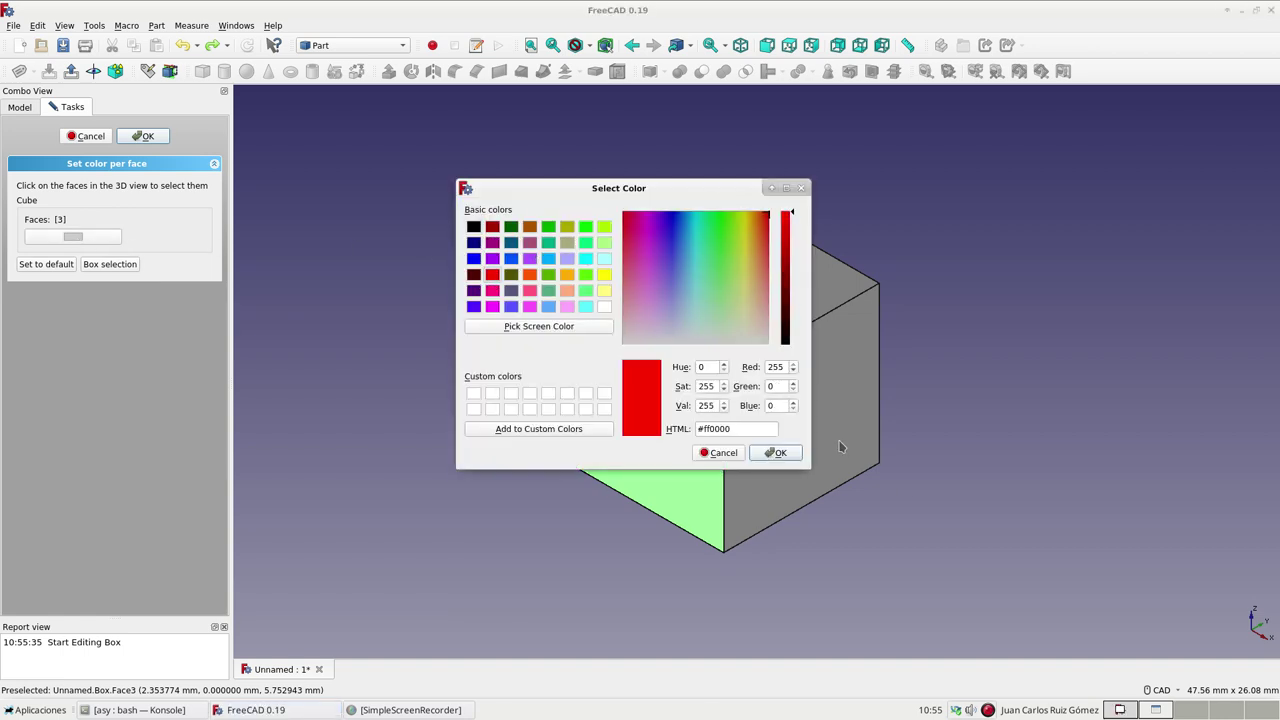
{"action": "left_click", "coordinate": [788, 455]}
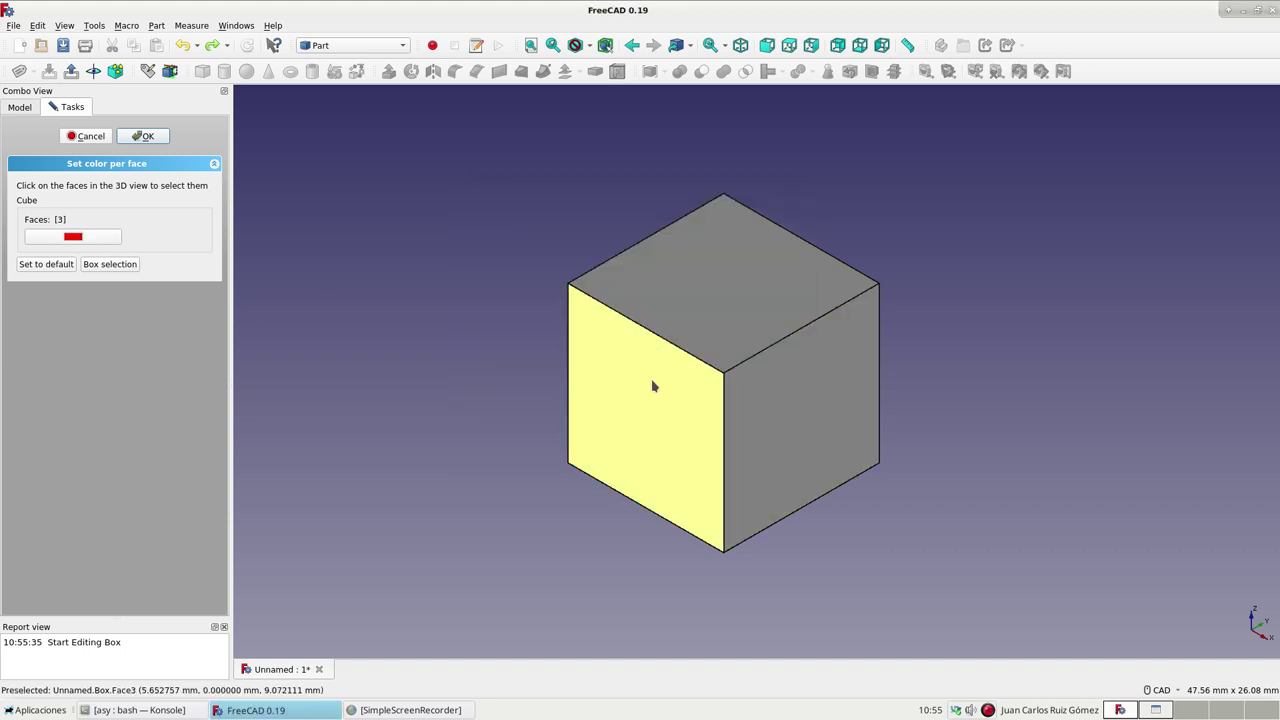
{"action": "left_click", "coordinate": [493, 334]}
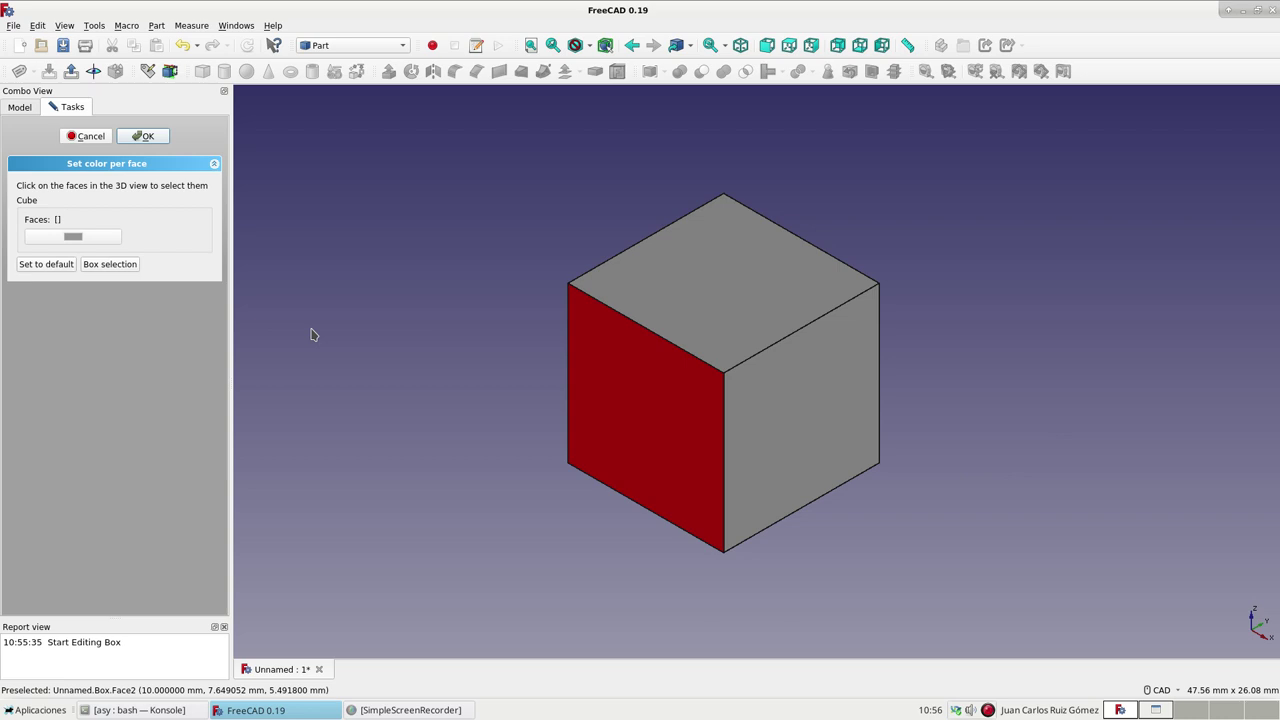
{"action": "left_click", "coordinate": [142, 139]}
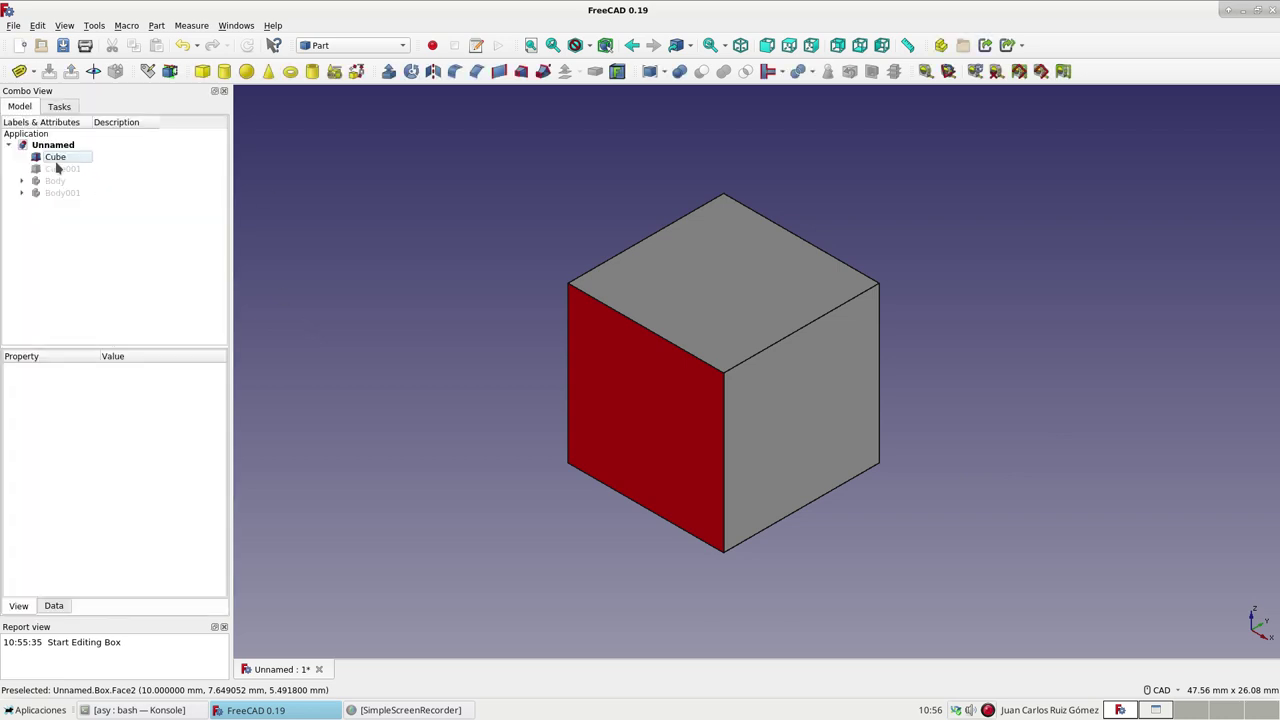
Hide the red-faced Cube and show Cube001 with its face colours.
{"action": "left_click", "coordinate": [62, 159]}
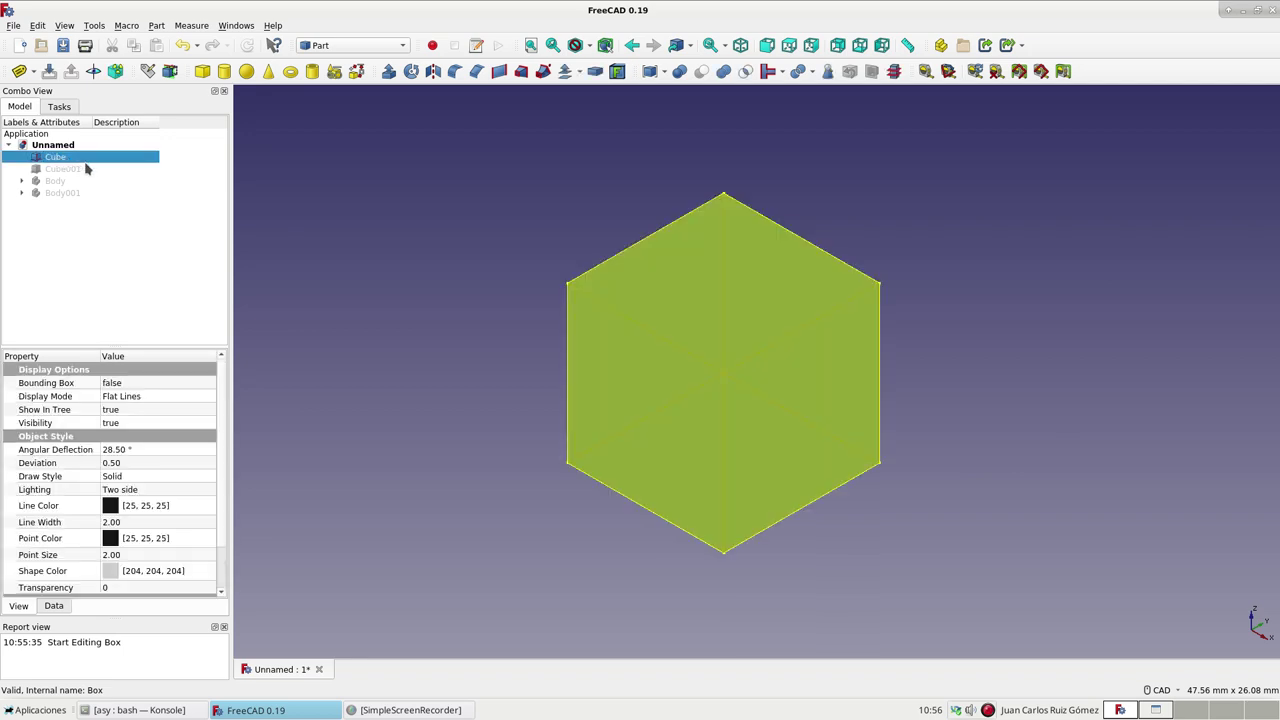
{"action": "key", "text": "space"}
{"action": "left_click", "coordinate": [78, 170]}
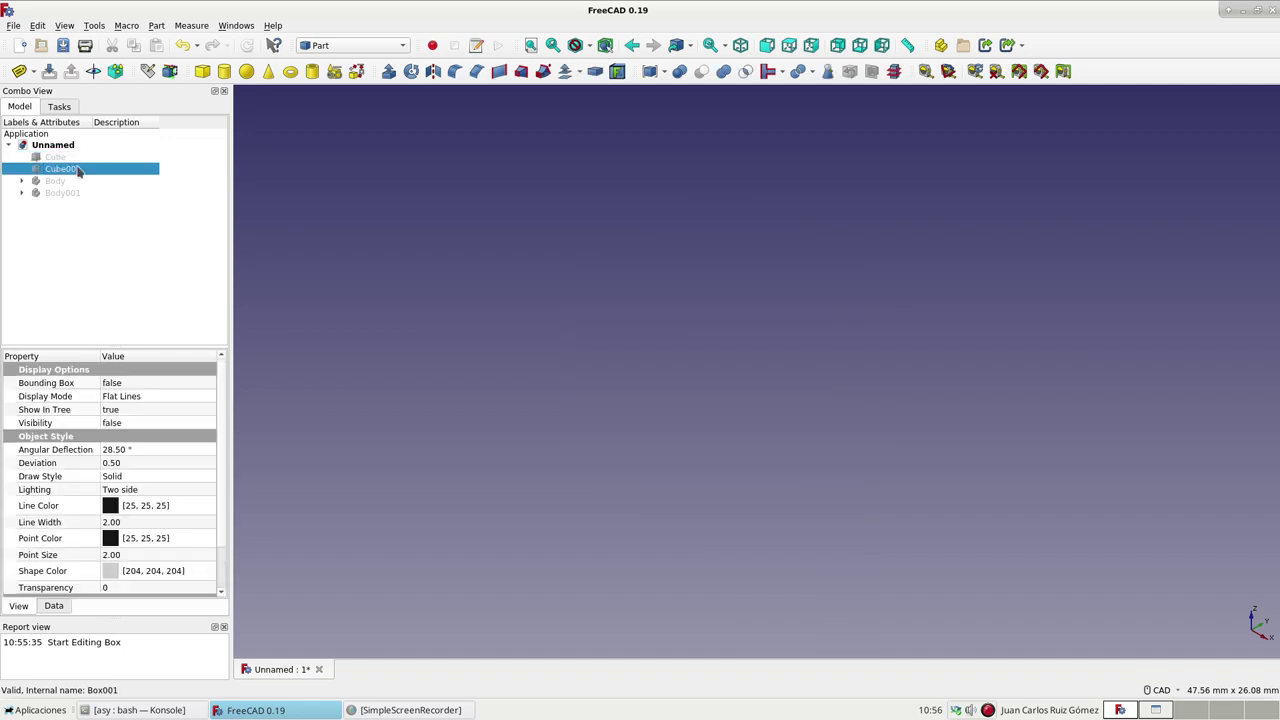
{"action": "key", "text": "space"}
{"action": "left_click", "coordinate": [437, 291]}
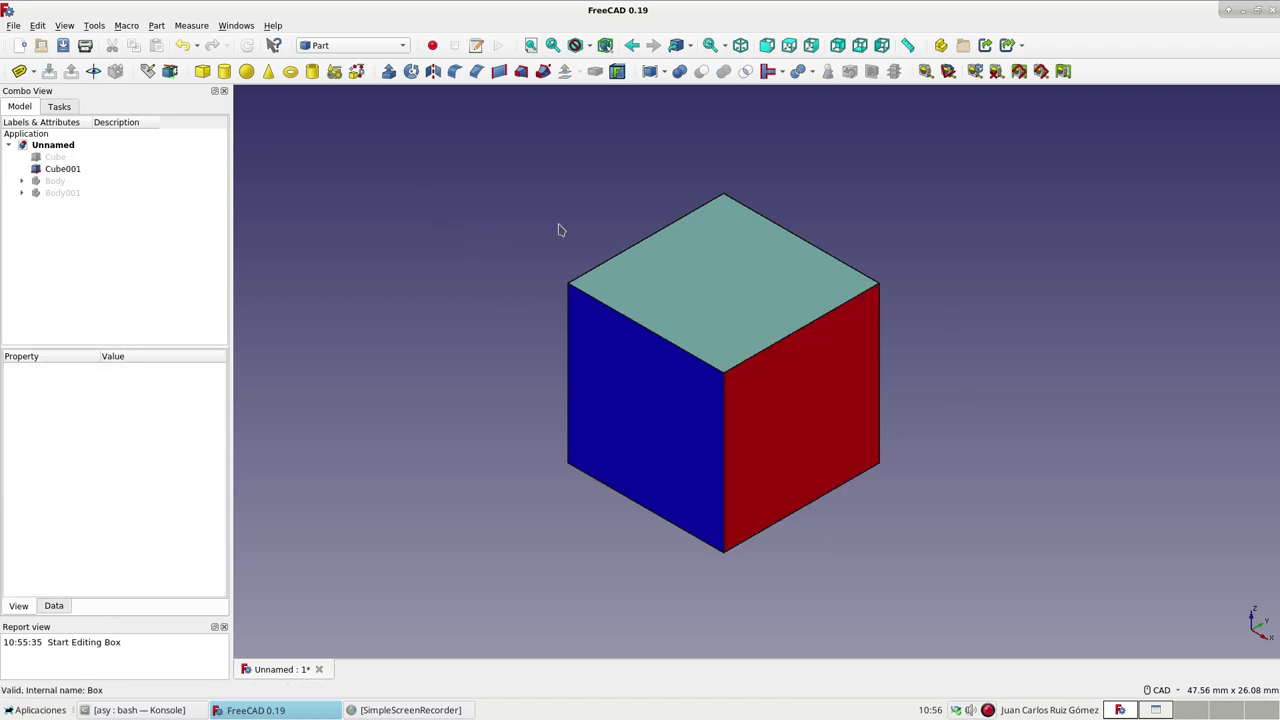
Orbit around Cube001 to inspect its other faces, then hide it.
{"action": "mouse_move", "coordinate": [546, 229]}
{"action": "middle_mouse_down"}
{"action": "mouse_move", "coordinate": [639, 238]}
{"action": "mouse_move", "coordinate": [929, 360]}
{"action": "mouse_move", "coordinate": [974, 437]}
{"action": "mouse_move", "coordinate": [957, 557]}
{"action": "mouse_move", "coordinate": [969, 594]}
{"action": "middle_mouse_up"}
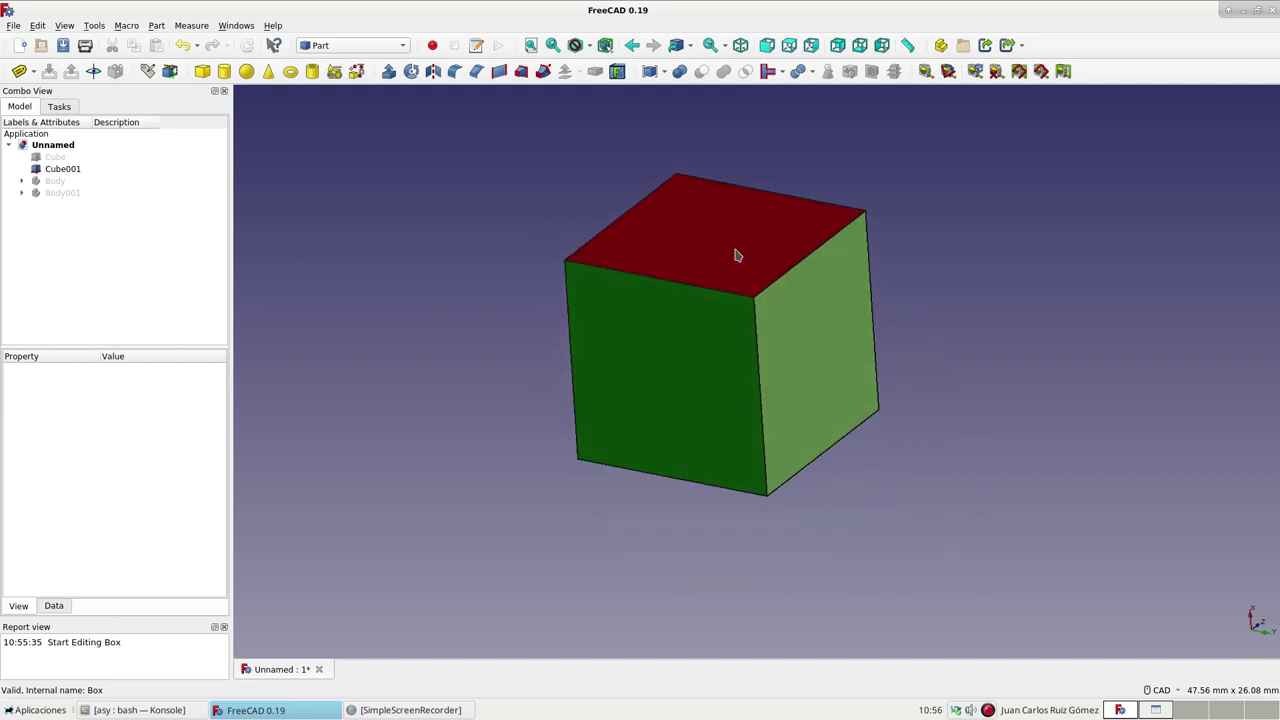
{"action": "middle_click_drag", "start_coordinate": [583, 163], "coordinate": [614, 189]}
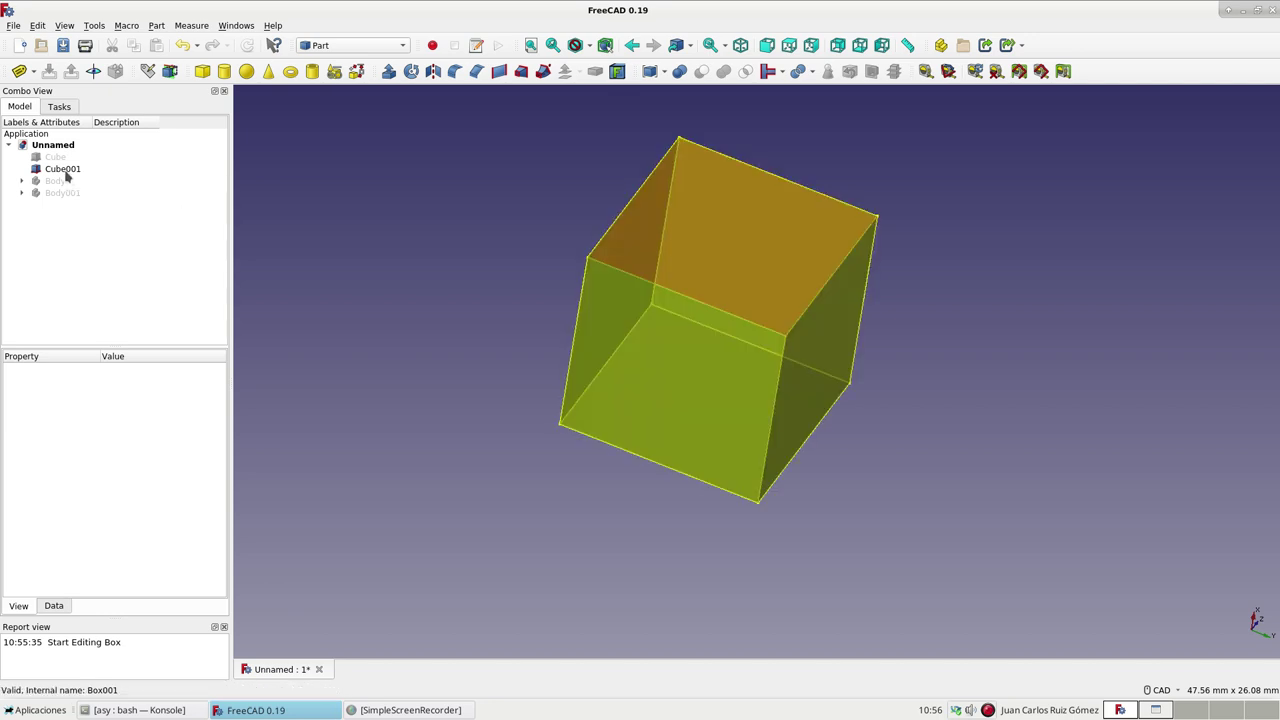
{"action": "left_click", "coordinate": [66, 175]}
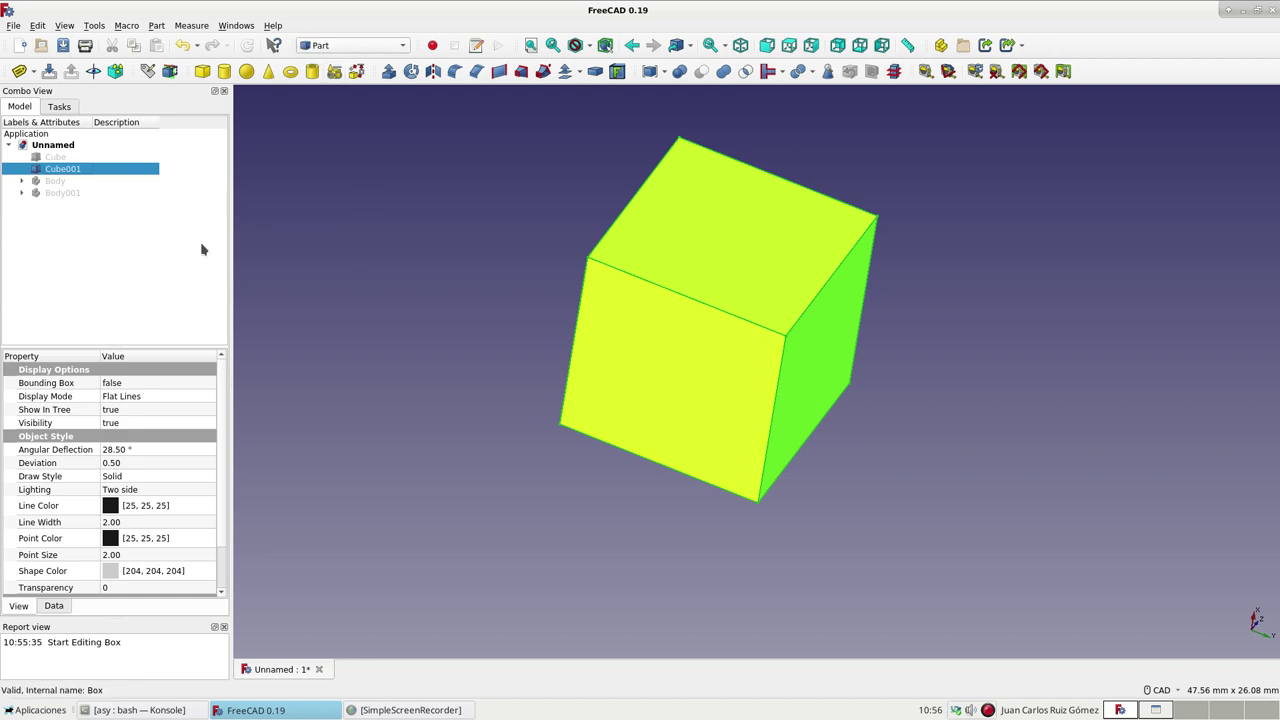
{"action": "key", "text": "space"}
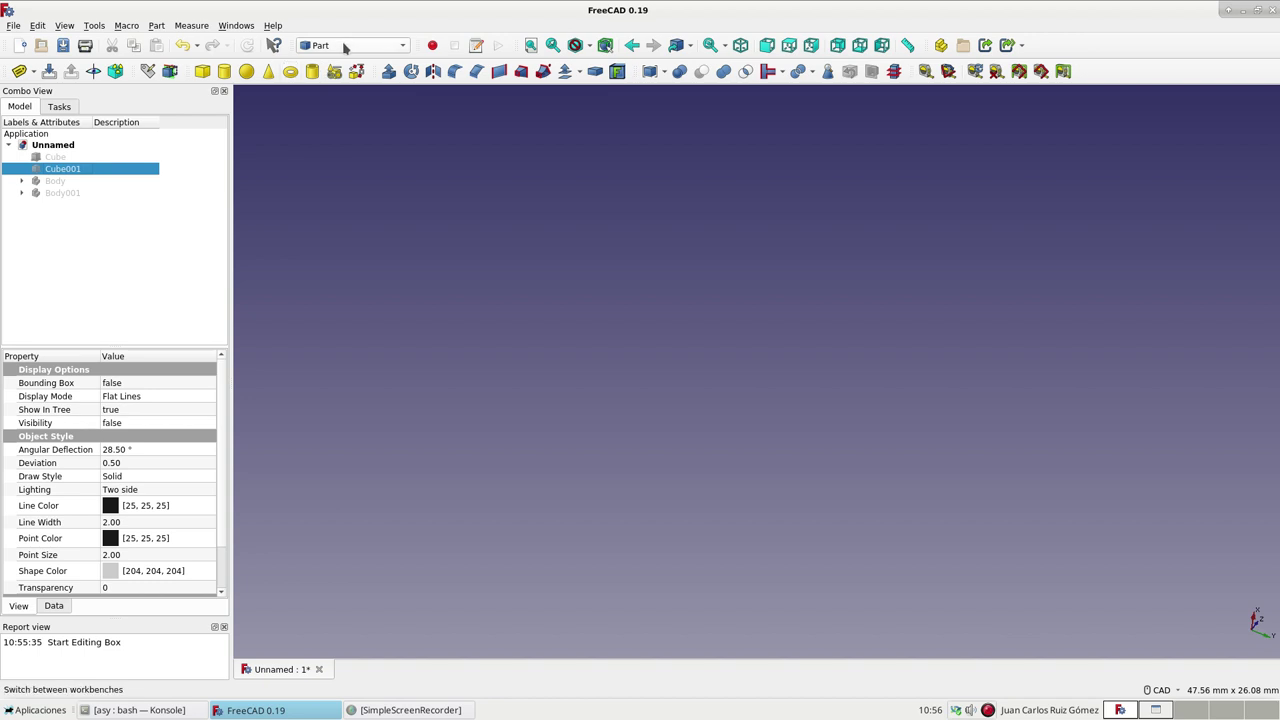
Switch to the Part Design workbench and make Body visible.
{"action": "left_click", "coordinate": [347, 46]}
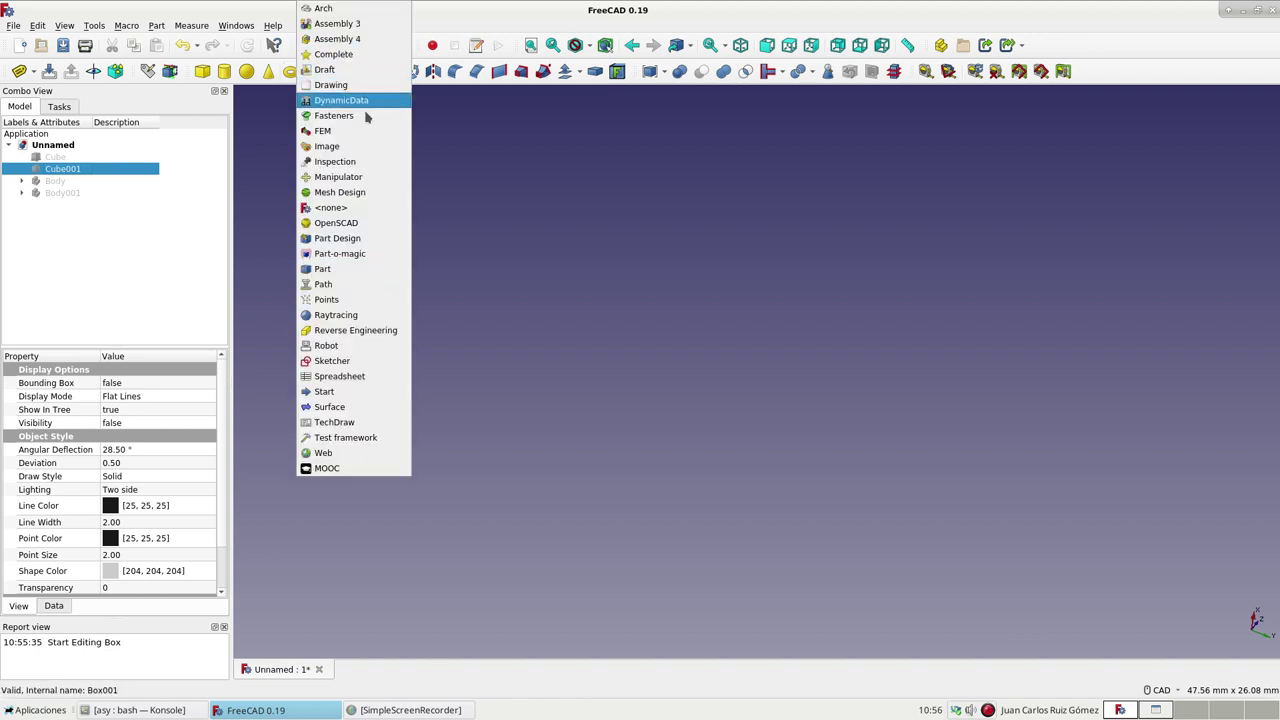
{"action": "left_click", "coordinate": [365, 239]}
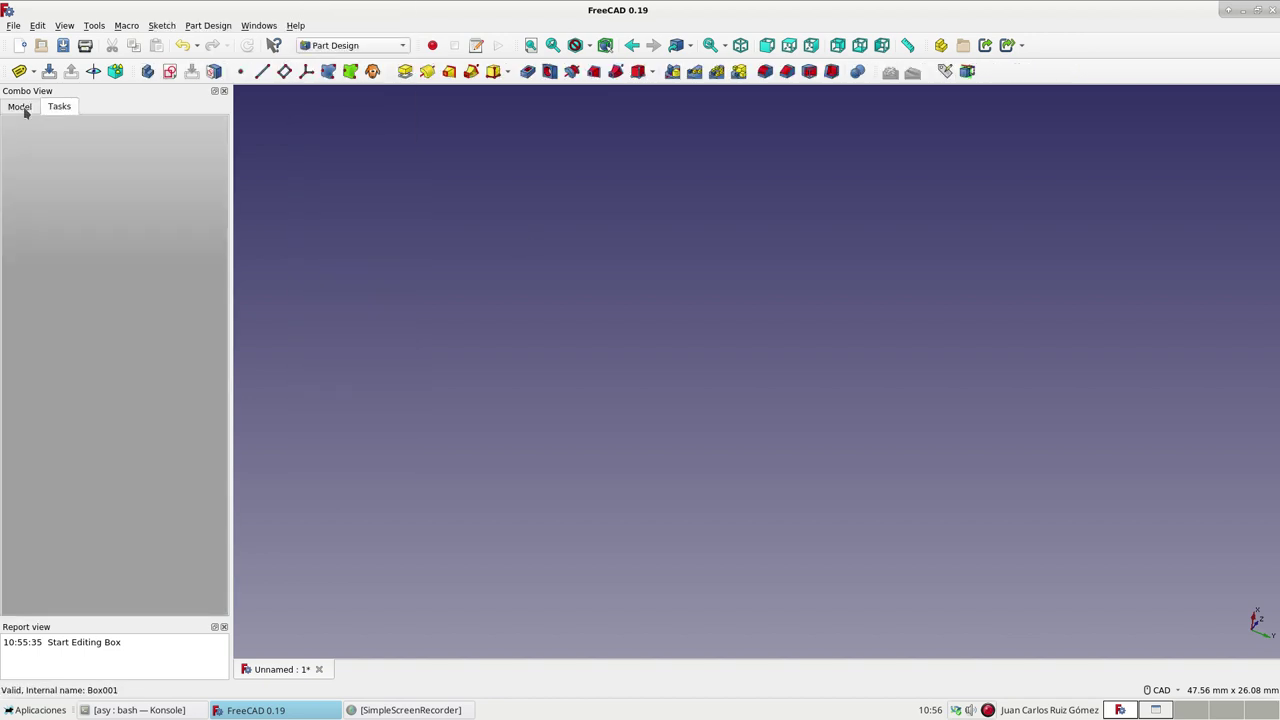
{"action": "left_click", "coordinate": [22, 108]}
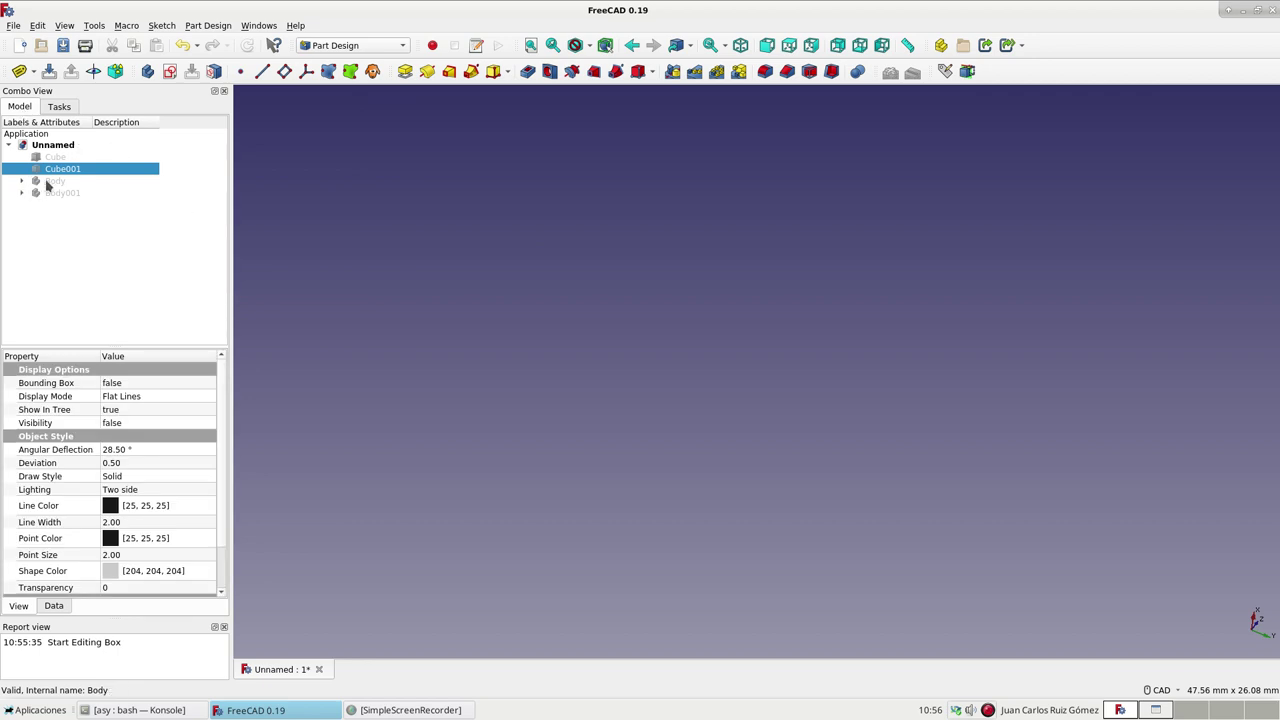
{"action": "left_click", "coordinate": [51, 182]}
{"action": "key", "text": "space"}
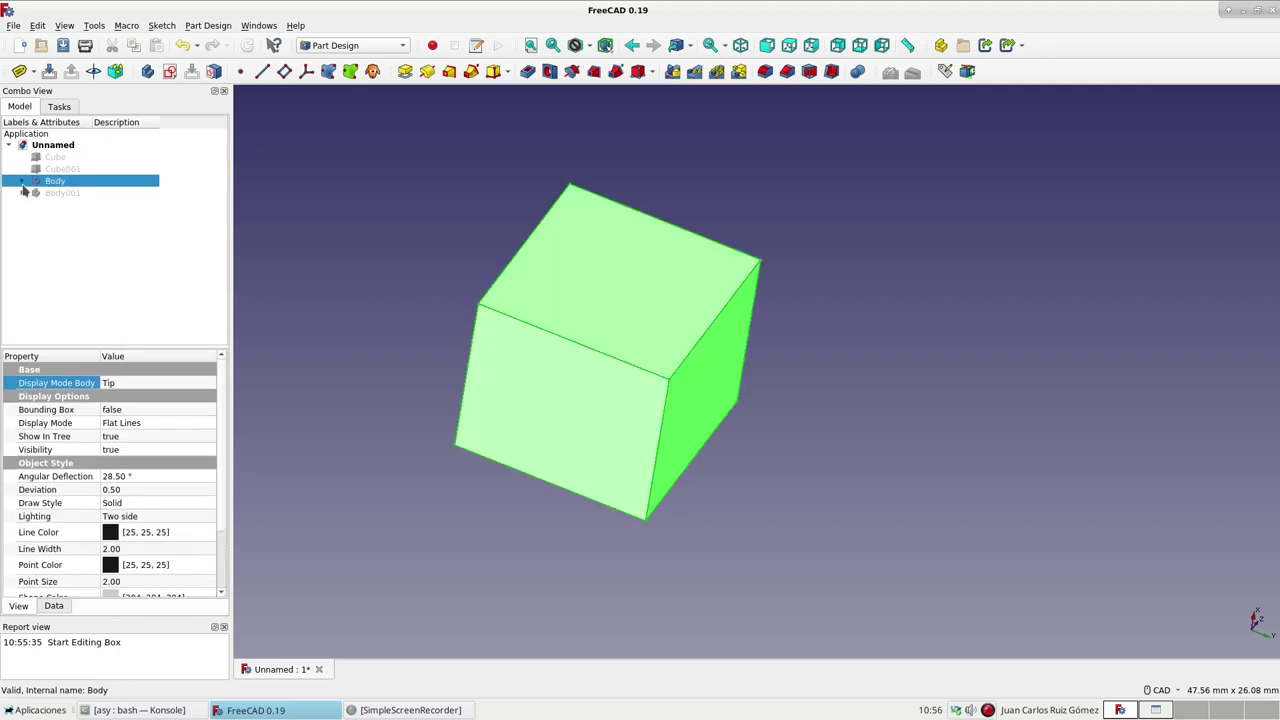
Hide Body's Sketch, show the Pad solid, and inspect the cube's front face.
{"action": "left_click", "coordinate": [348, 231]}
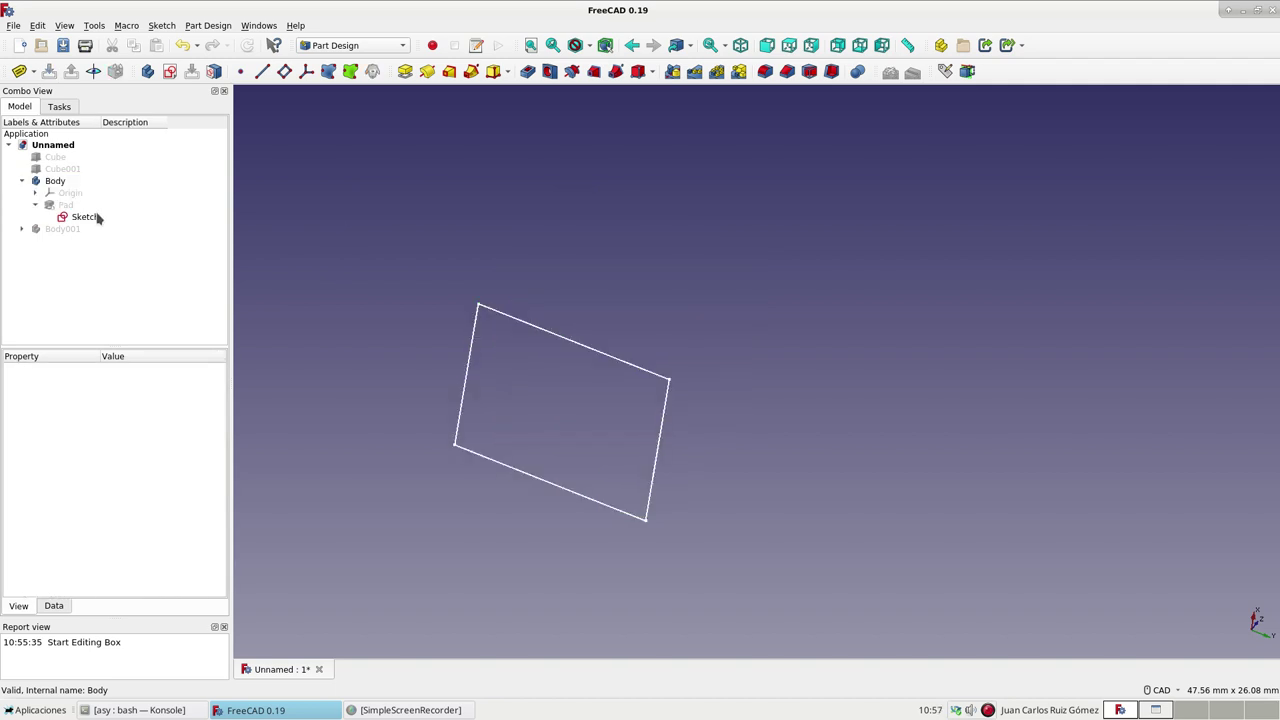
{"action": "left_click", "coordinate": [97, 217]}
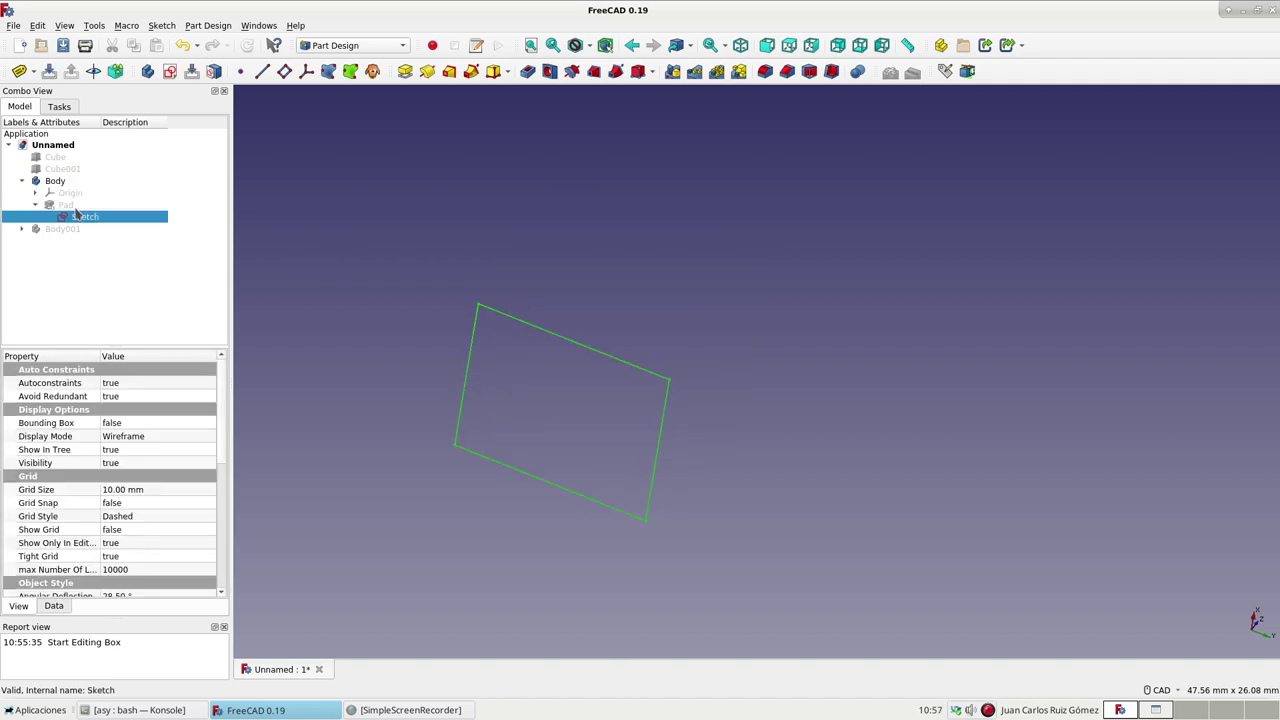
{"action": "left_click", "coordinate": [78, 206]}
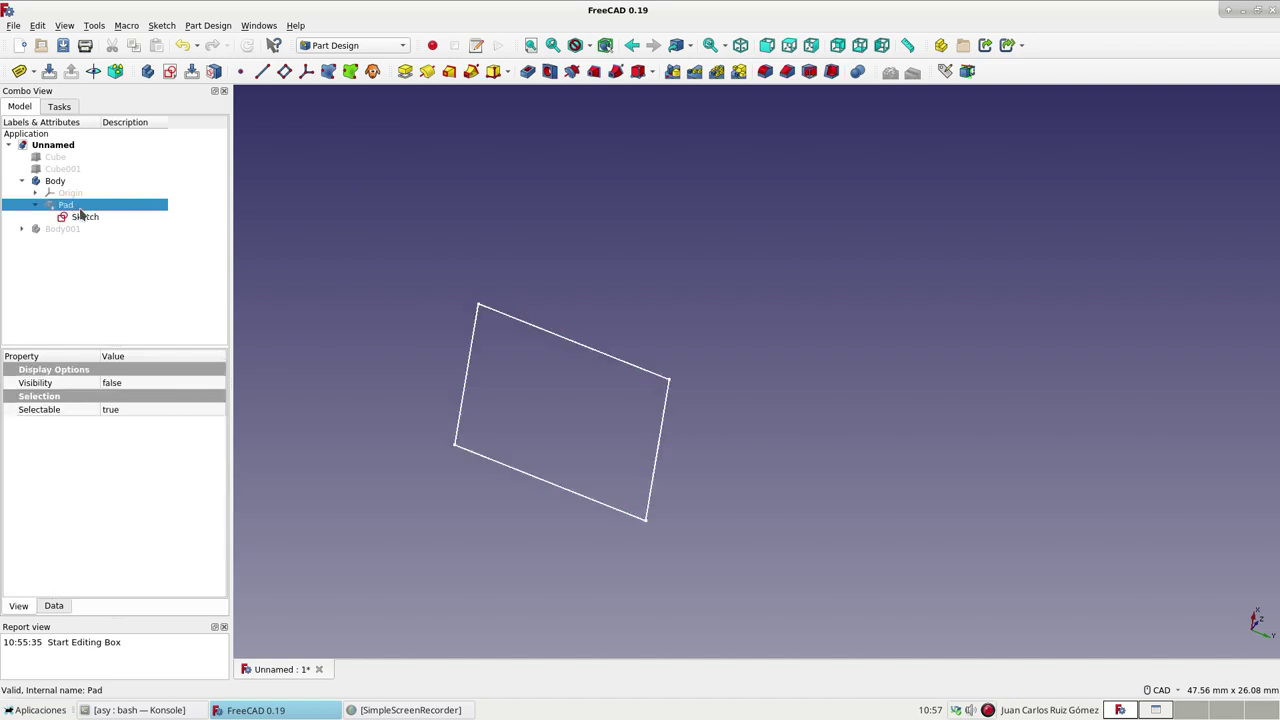
{"action": "left_click", "coordinate": [86, 215]}
{"action": "key", "text": "space"}
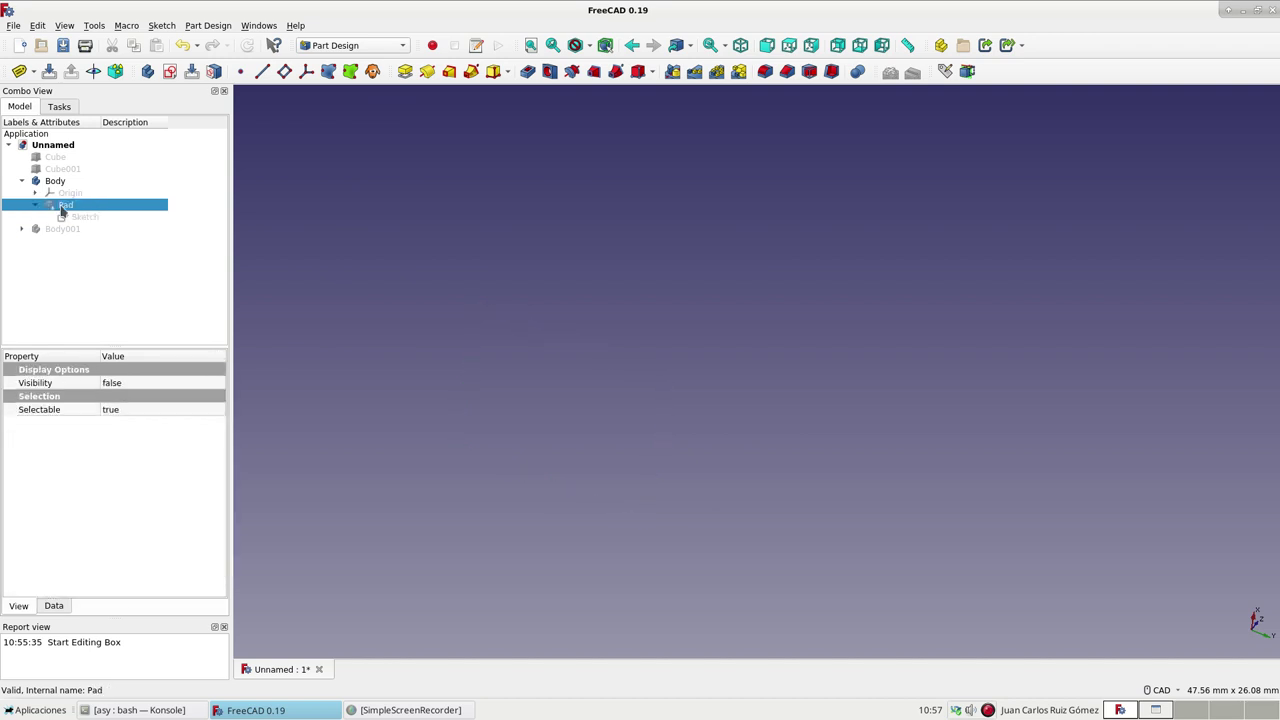
{"action": "left_click", "coordinate": [61, 206]}
{"action": "key", "text": "space"}
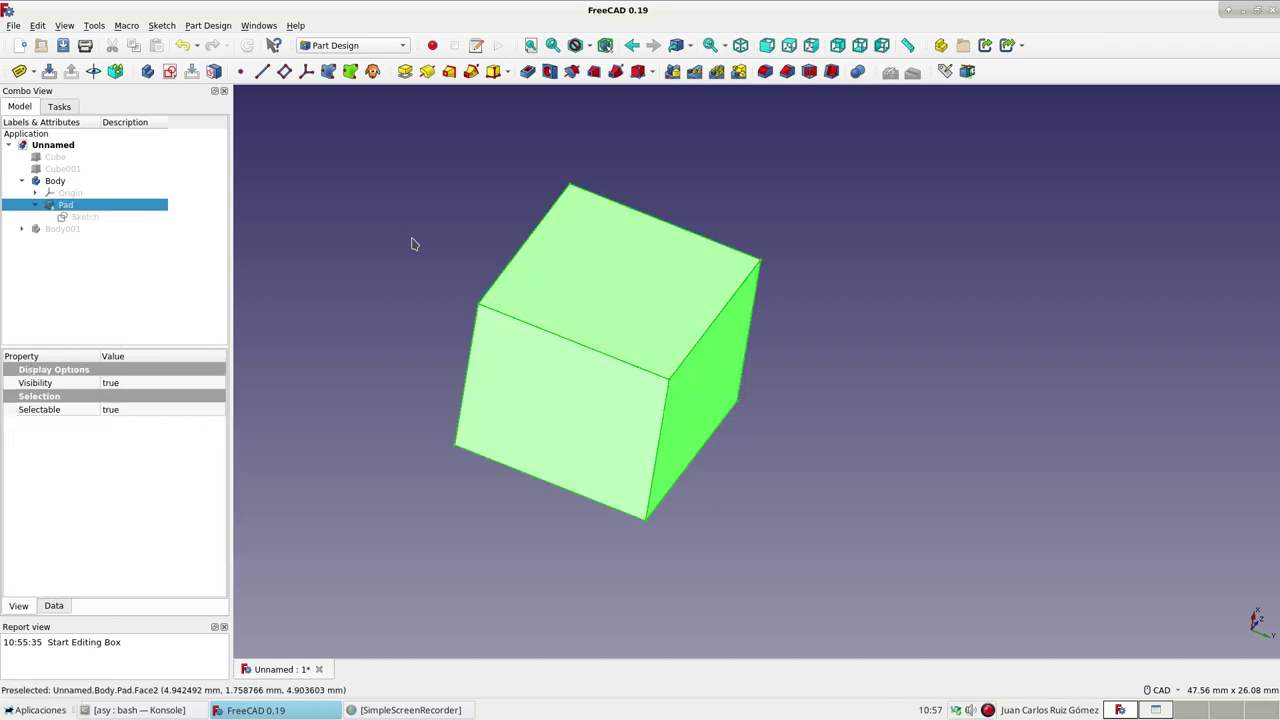
{"action": "left_click", "coordinate": [410, 248]}
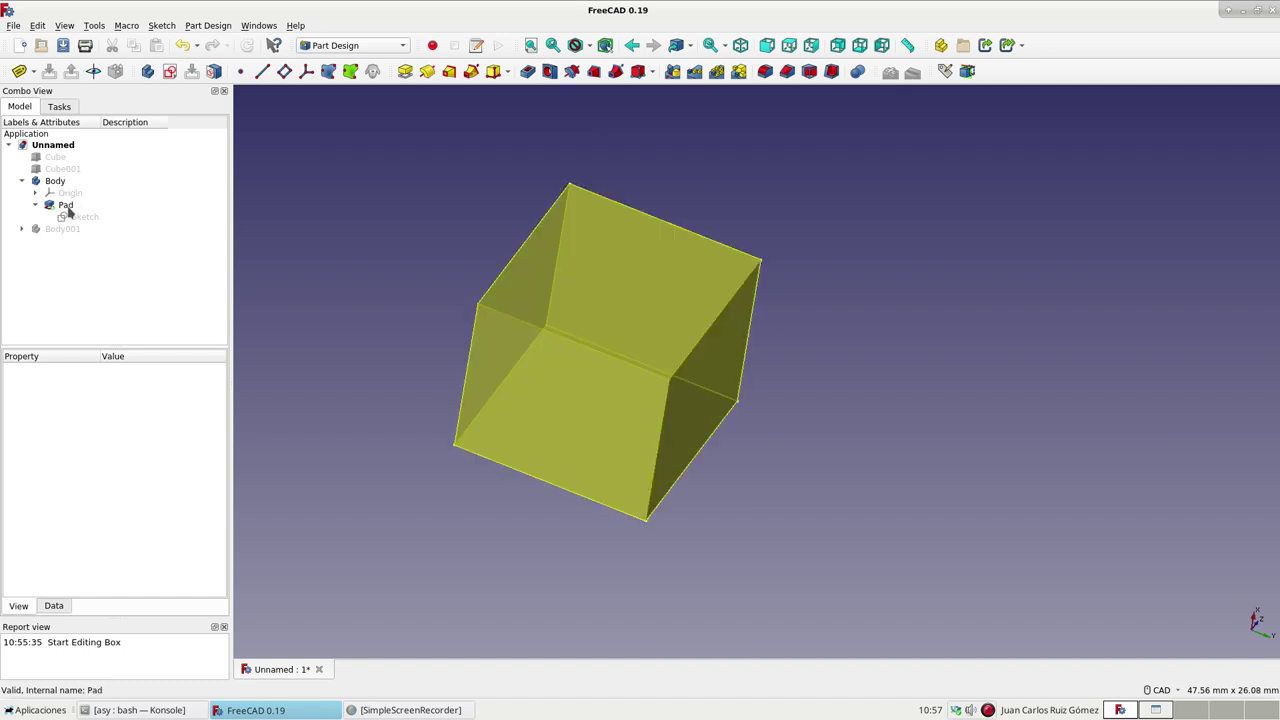
{"action": "left_click", "coordinate": [547, 413]}
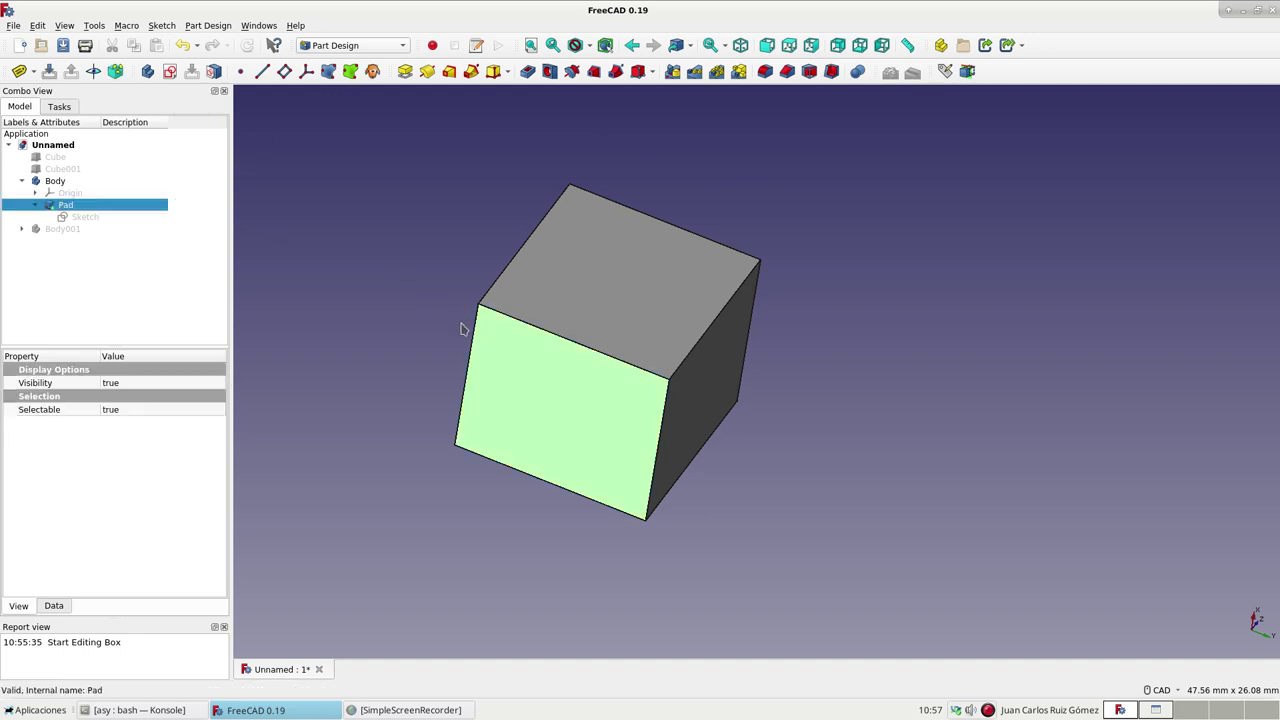
{"action": "left_click", "coordinate": [325, 250]}
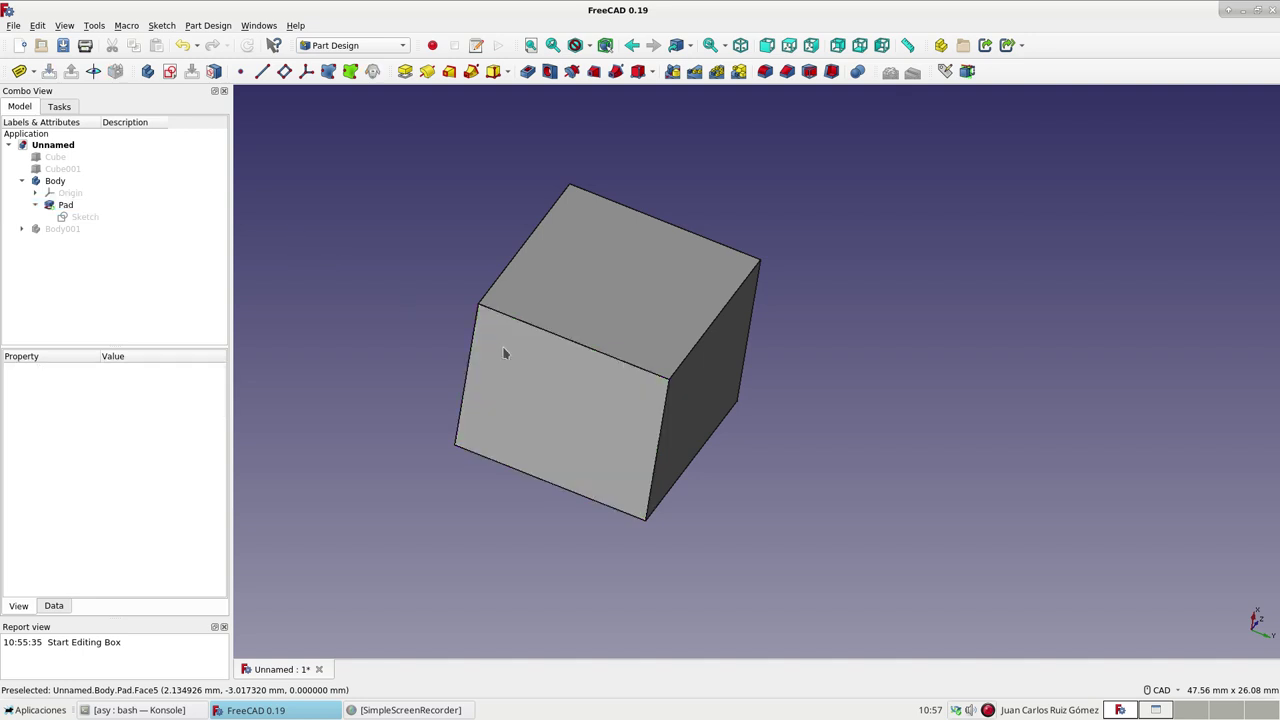
Use Set colors on Pad to make its front face (Face5) red.
{"action": "right_click", "coordinate": [70, 207]}
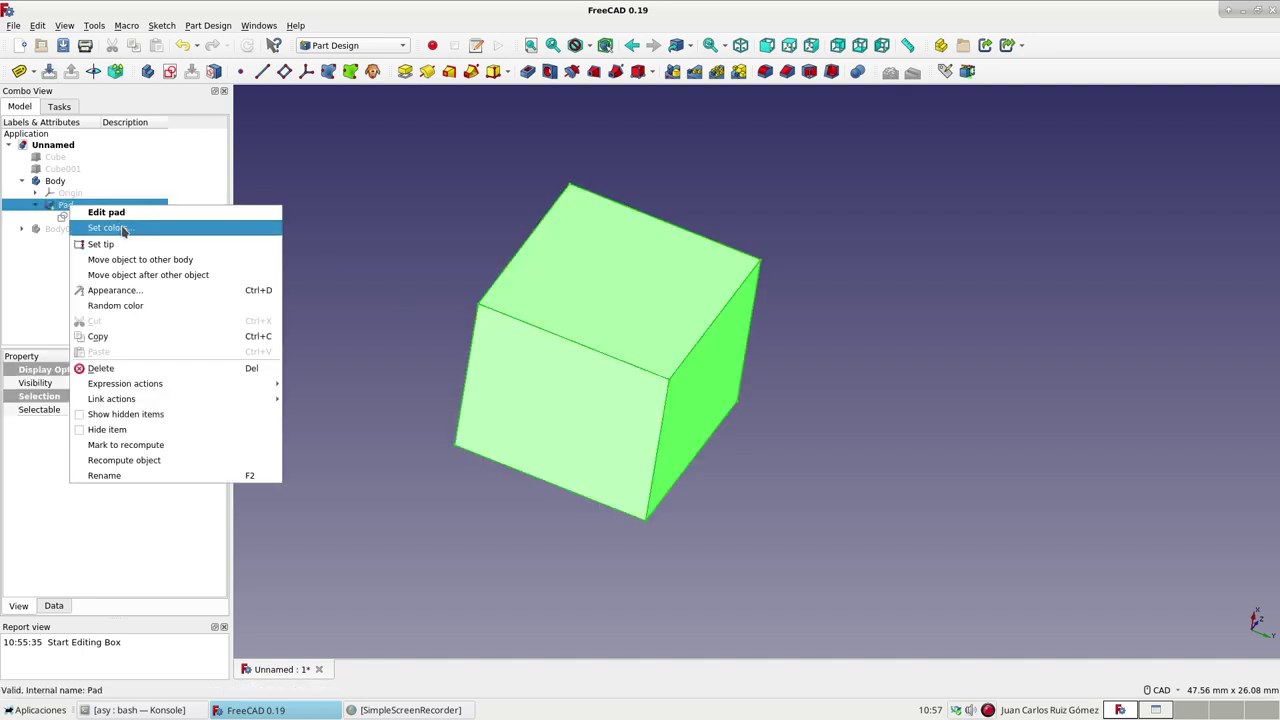
{"action": "left_click", "coordinate": [110, 228]}
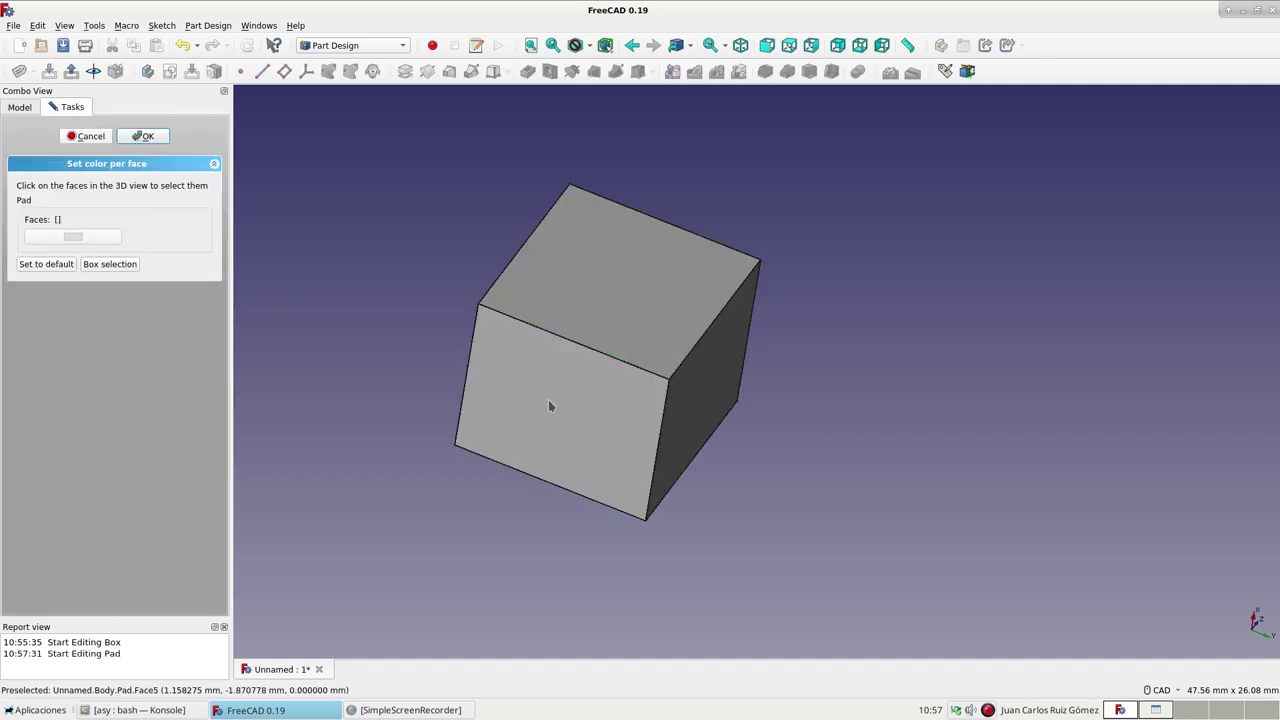
{"action": "left_click", "coordinate": [72, 238]}
{"action": "left_click", "coordinate": [492, 274]}
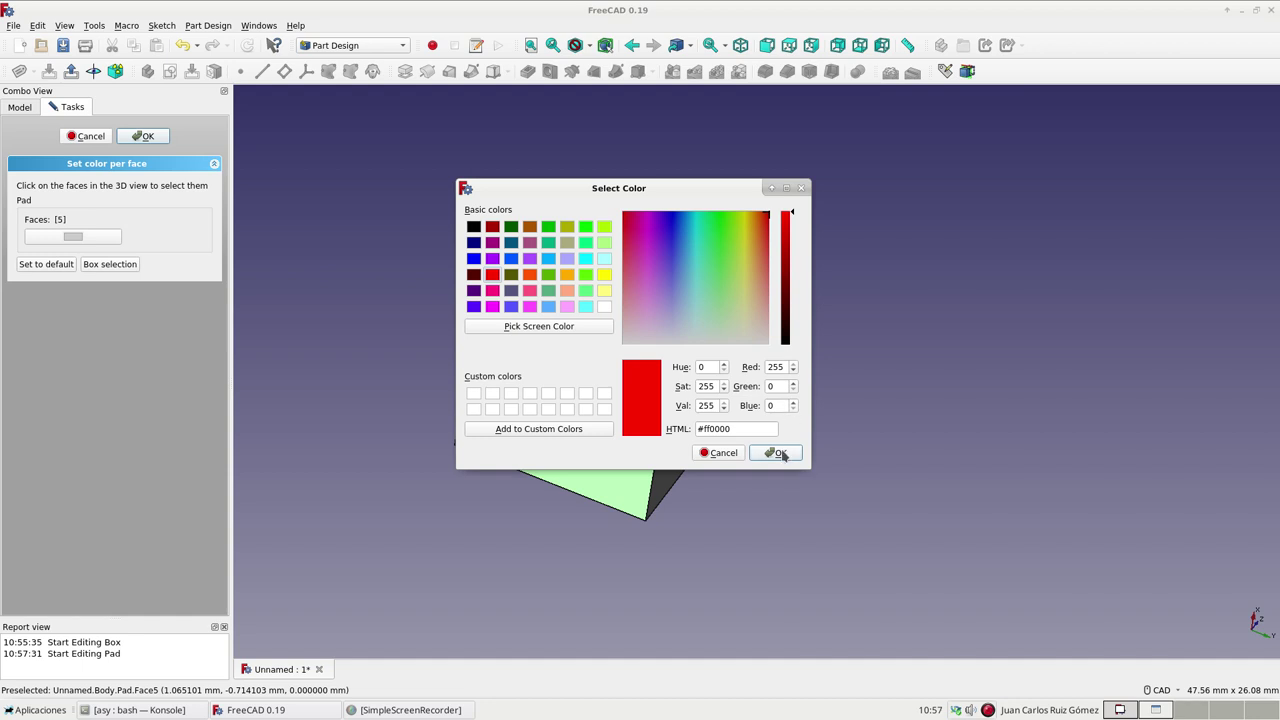
{"action": "left_click", "coordinate": [780, 453]}
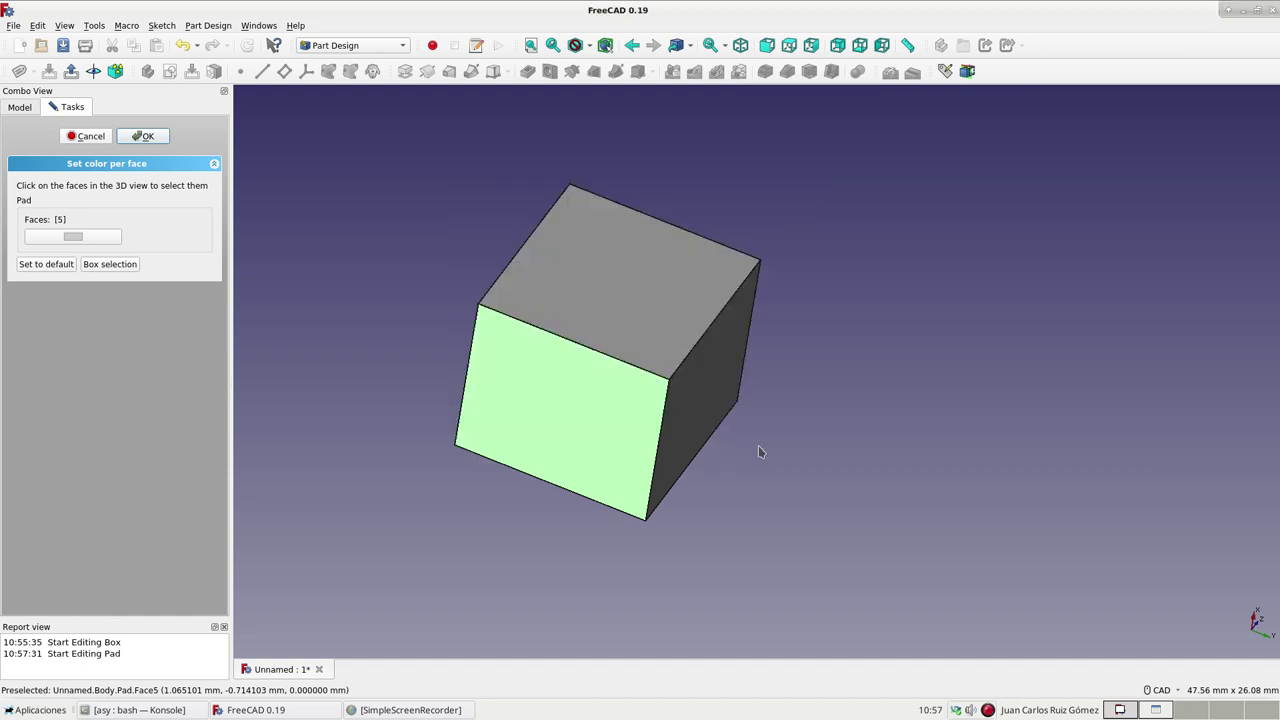
{"action": "left_click", "coordinate": [145, 137]}
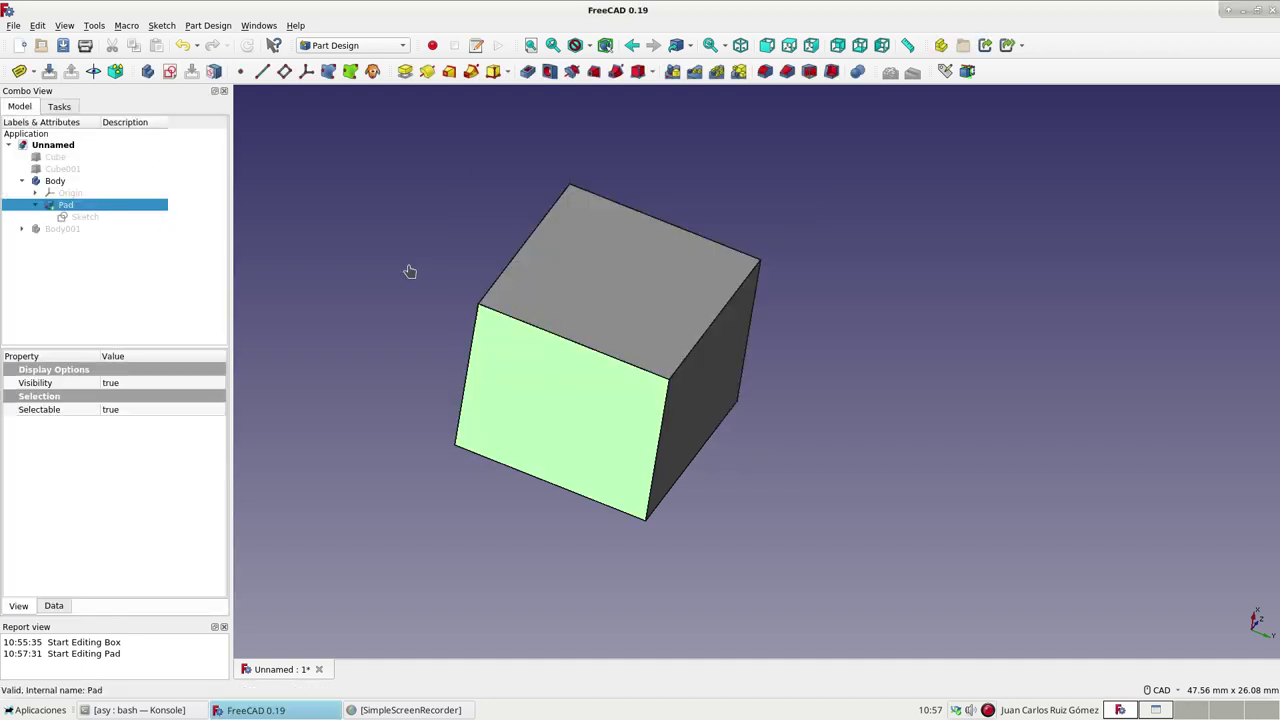
{"action": "left_click", "coordinate": [409, 271]}
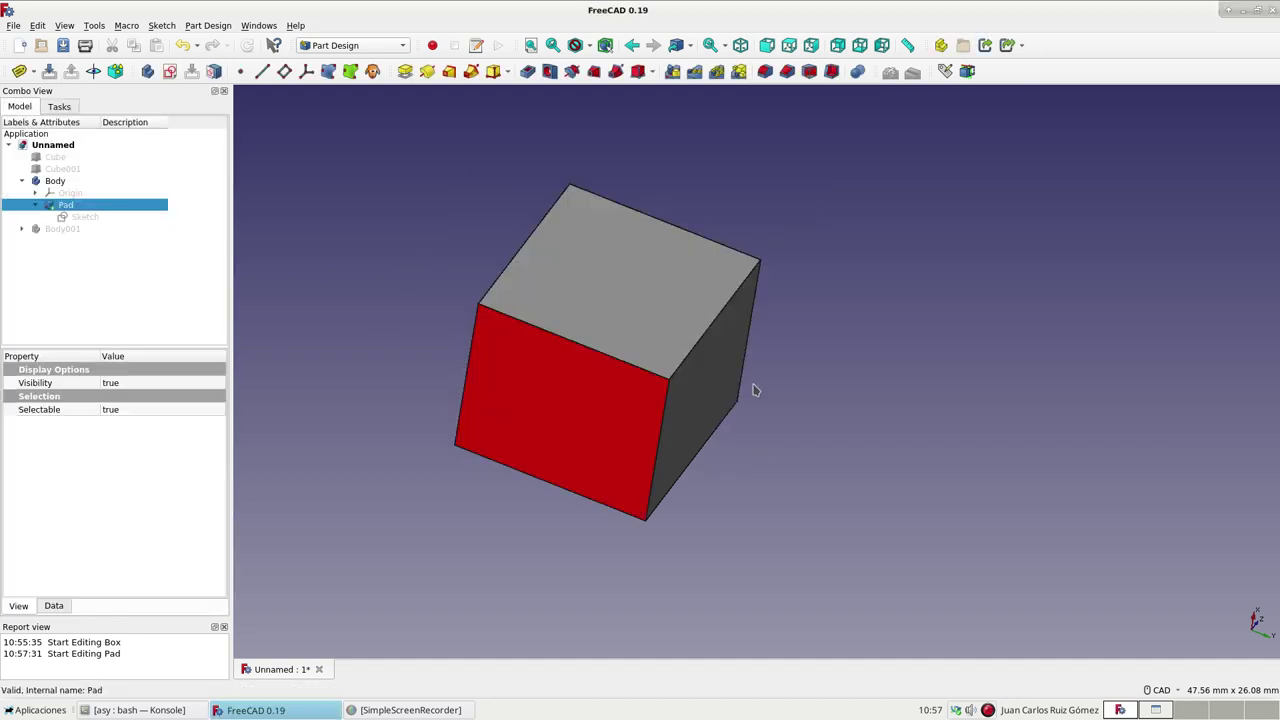
Hide the first Body and show Body001 to see its face colours.
{"action": "left_click", "coordinate": [22, 181]}
{"action": "left_click", "coordinate": [56, 182]}
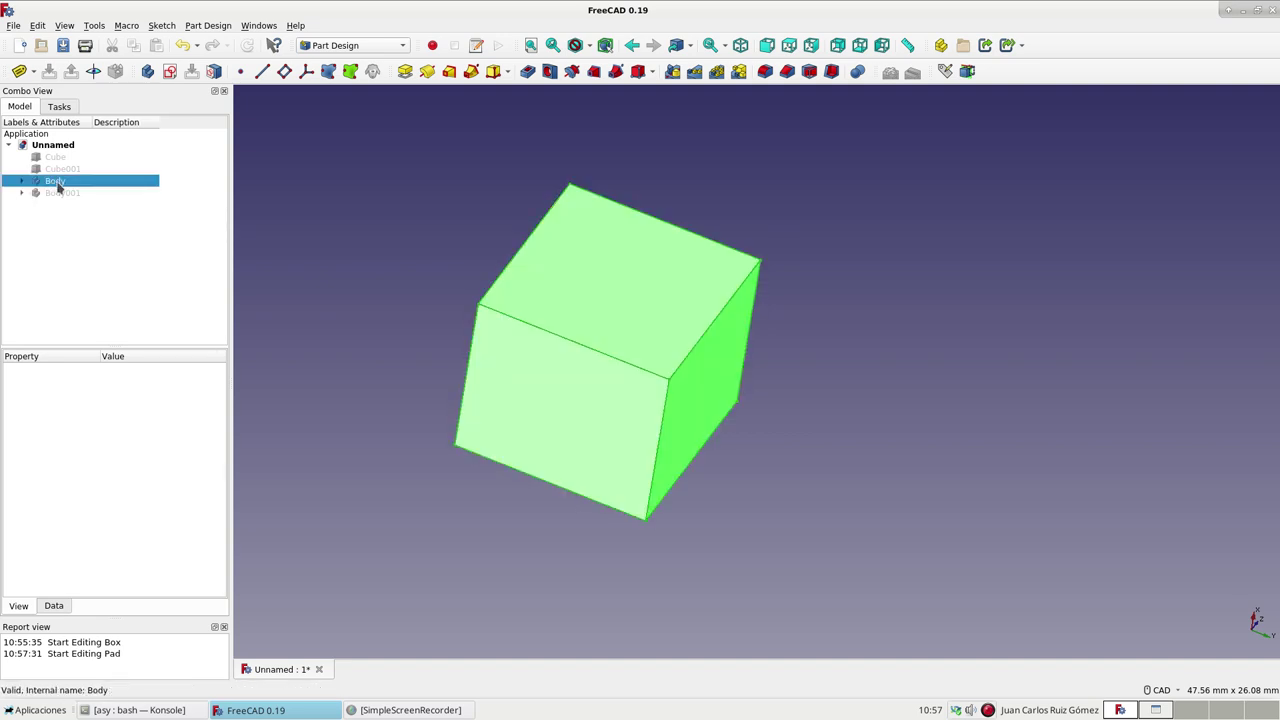
{"action": "key", "text": "space"}
{"action": "left_click", "coordinate": [56, 193]}
{"action": "key", "text": "space"}
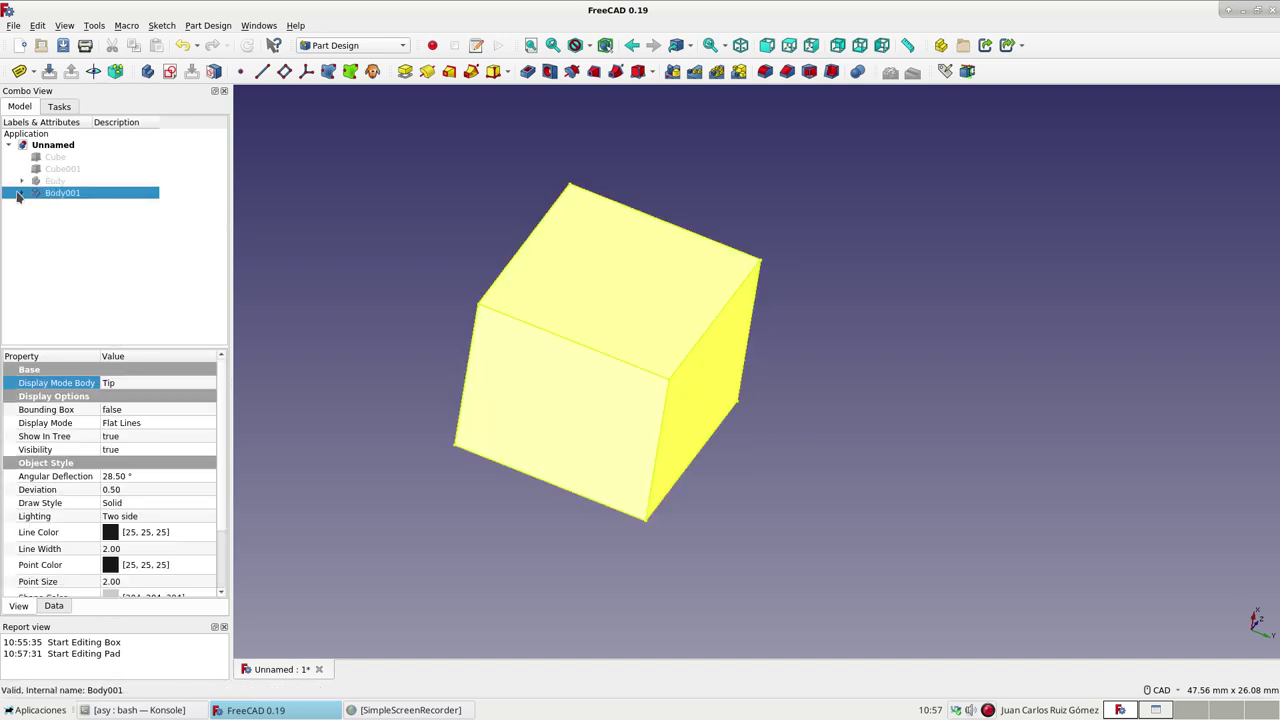
{"action": "left_click", "coordinate": [20, 194]}
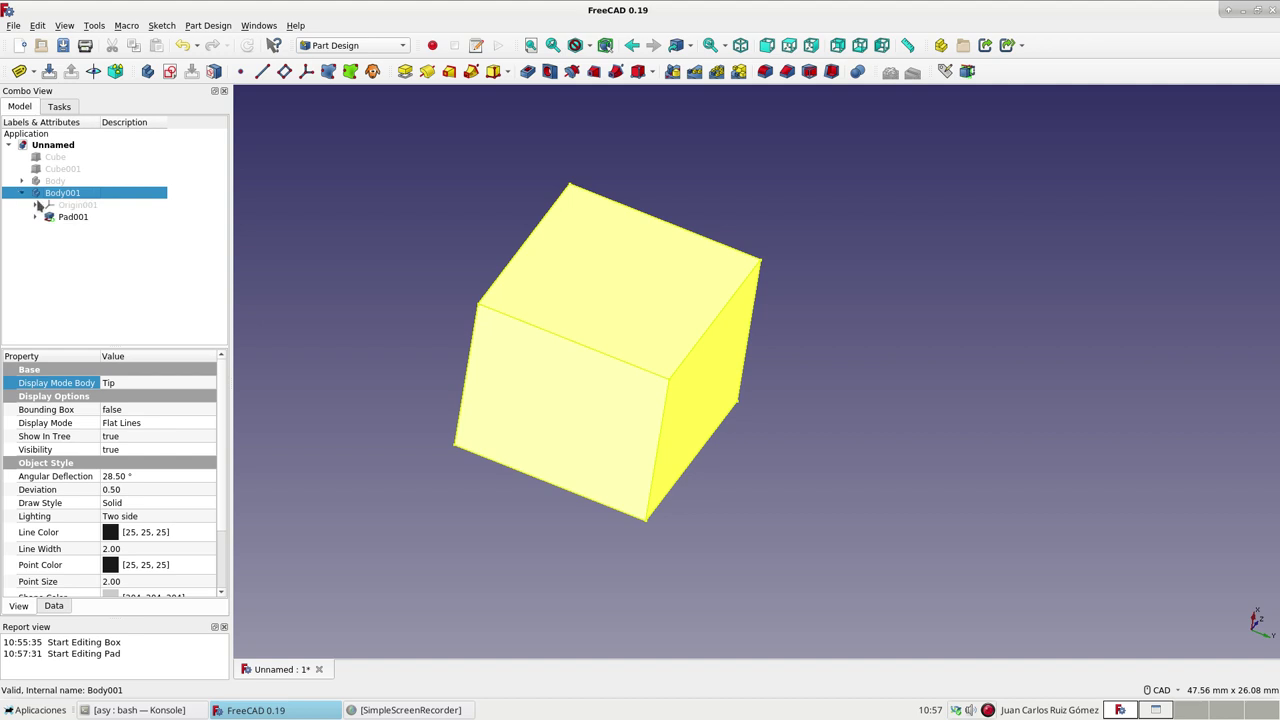
{"action": "left_click", "coordinate": [387, 266]}
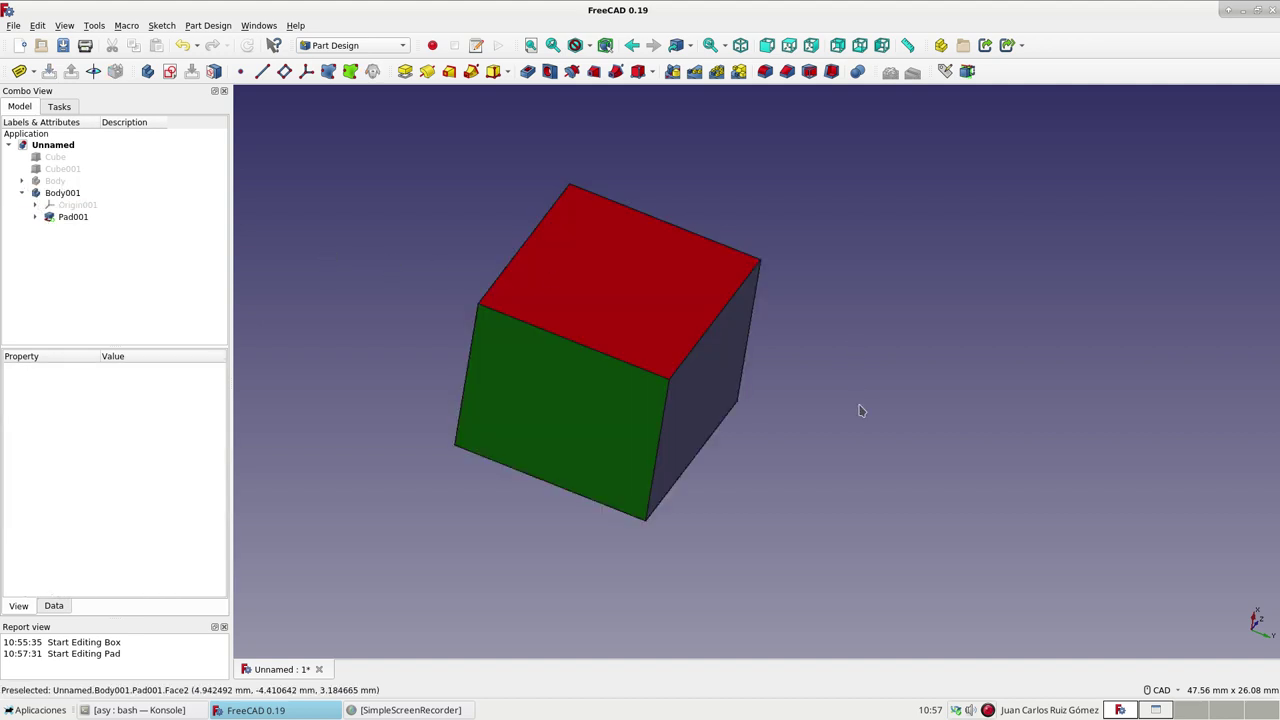
Orbit Body001 to view its red top and green front, then select it.
{"action": "mouse_move", "coordinate": [861, 410]}
{"action": "middle_mouse_down"}
{"action": "mouse_move", "coordinate": [675, 200]}
{"action": "mouse_move", "coordinate": [673, 382]}
{"action": "middle_mouse_up"}
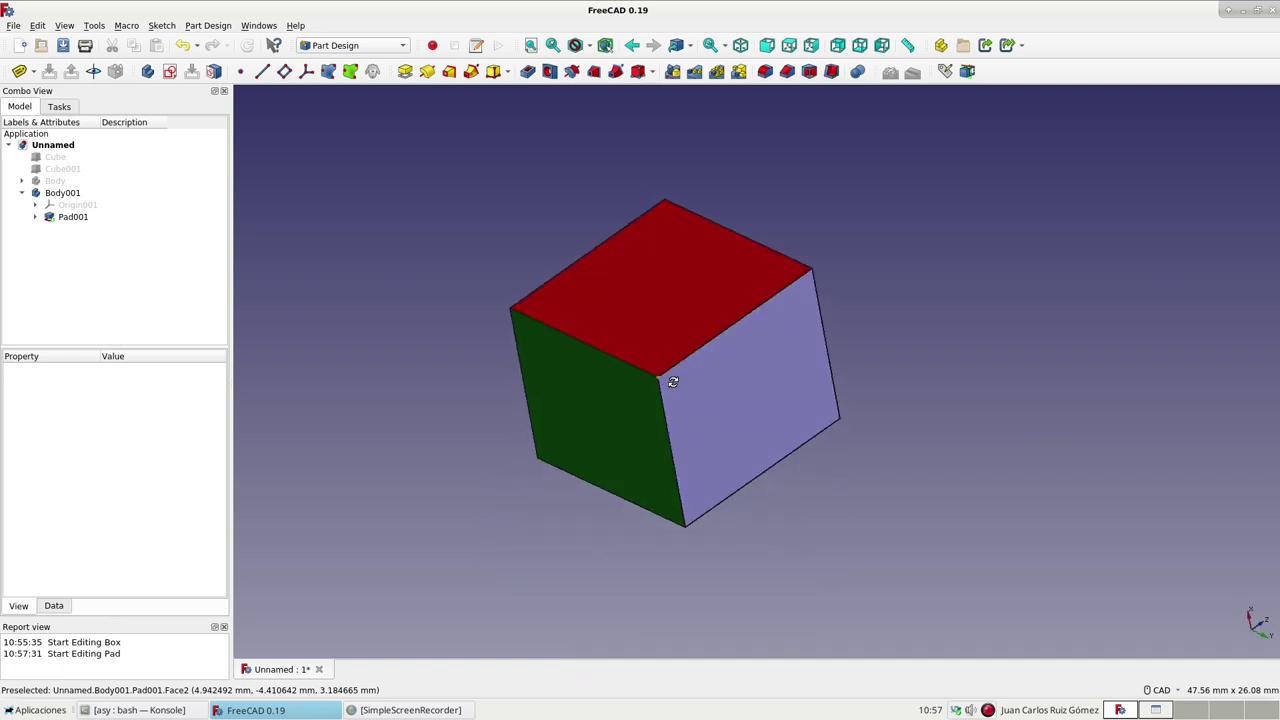
{"action": "middle_click_drag", "start_coordinate": [673, 382], "coordinate": [703, 360]}
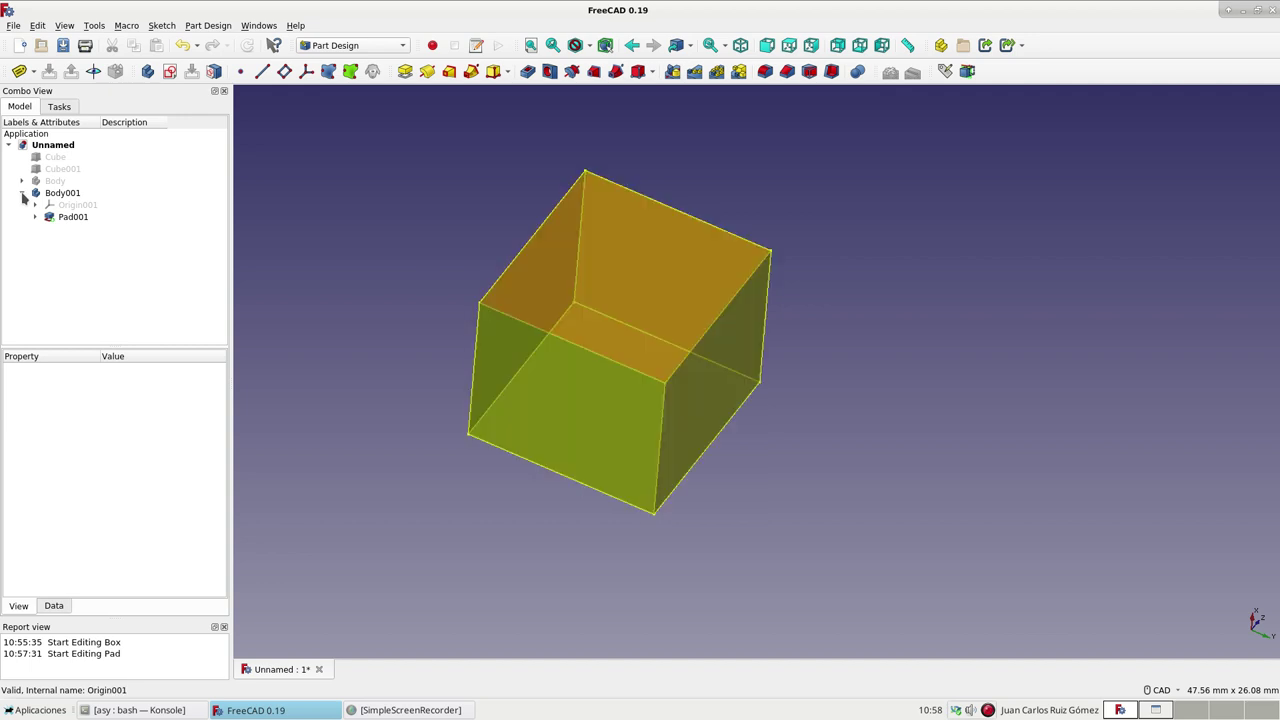
{"action": "left_click", "coordinate": [22, 193]}
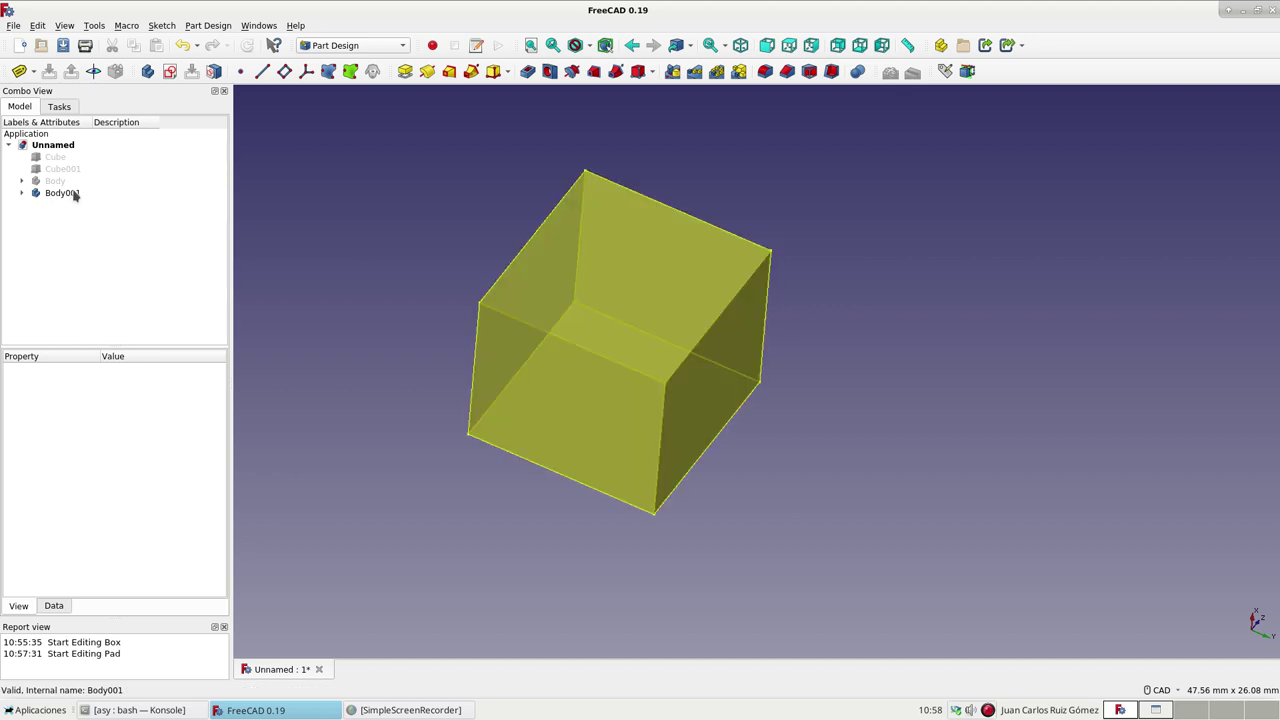
{"action": "left_click", "coordinate": [23, 194]}
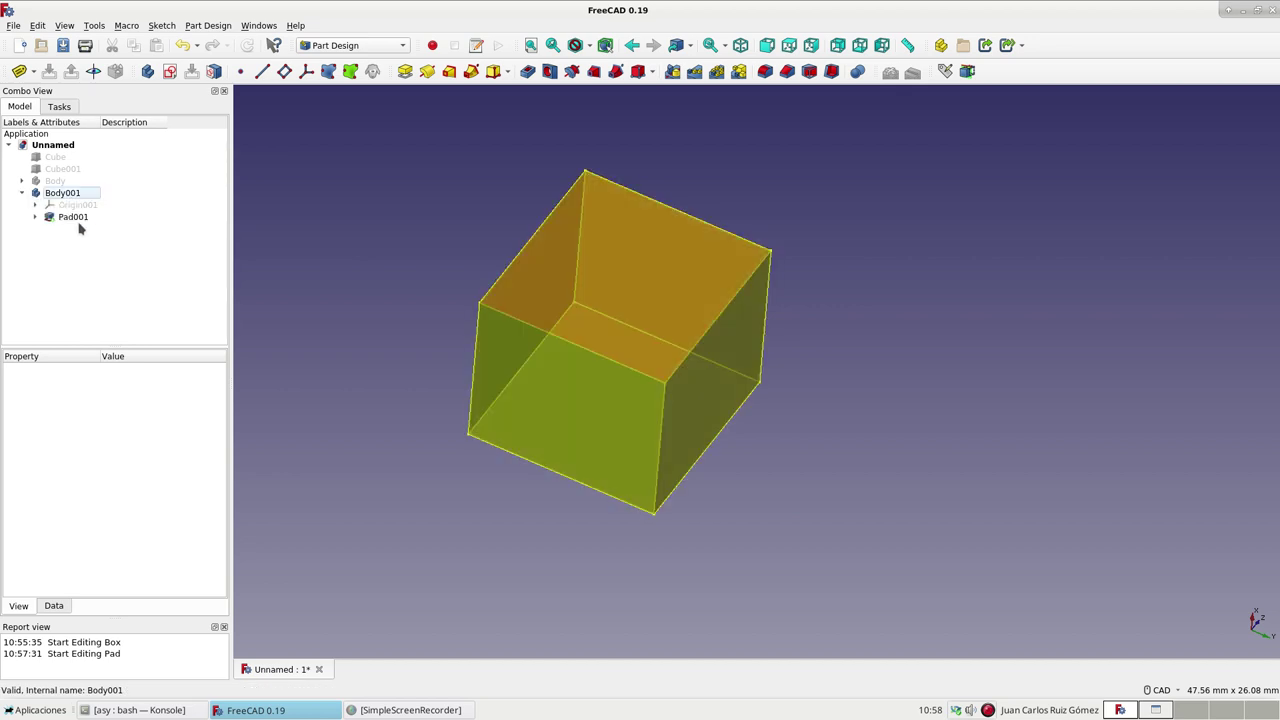
{"action": "left_click", "coordinate": [78, 220]}
{"action": "left_click", "coordinate": [242, 248]}
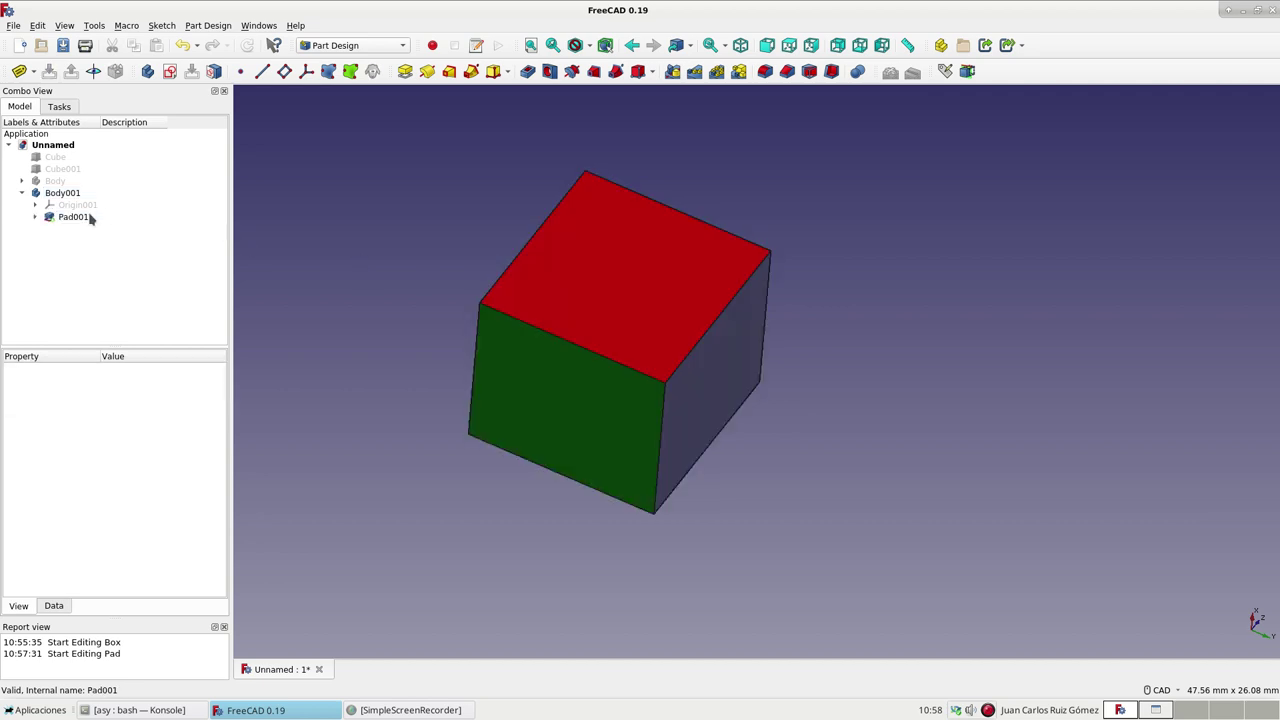
{"action": "left_click", "coordinate": [24, 194]}
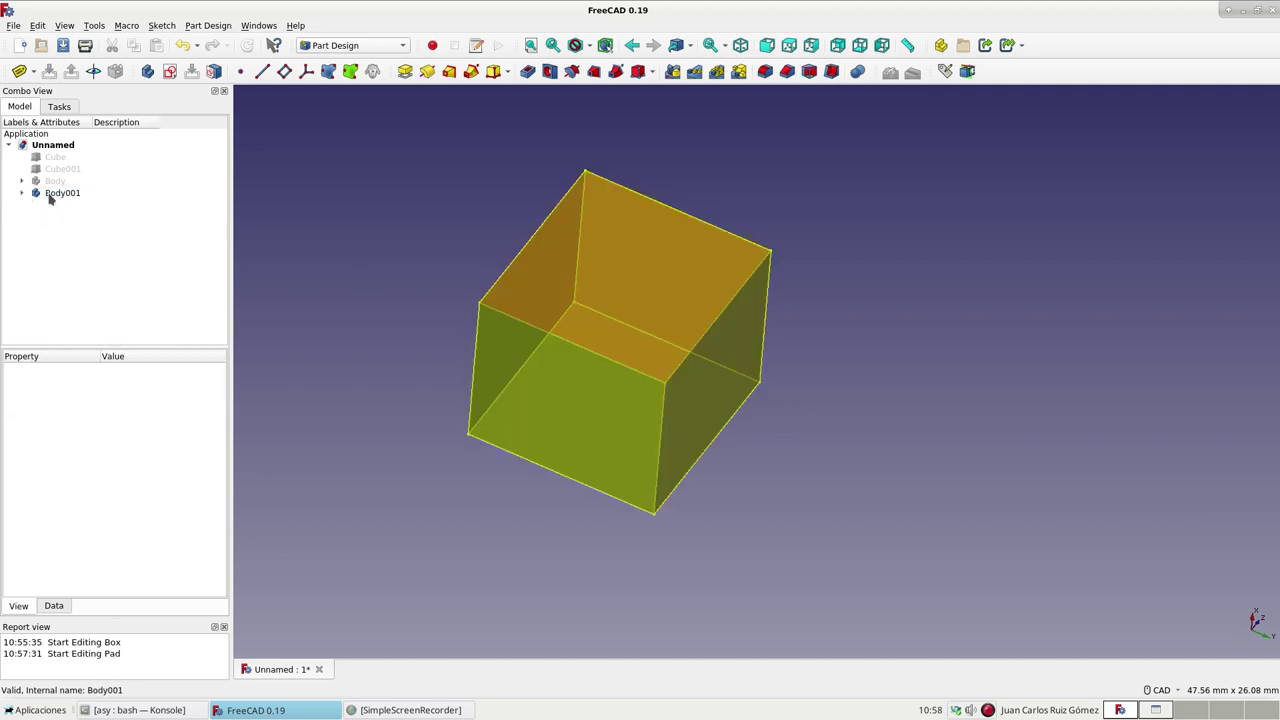
{"action": "left_click", "coordinate": [53, 198]}
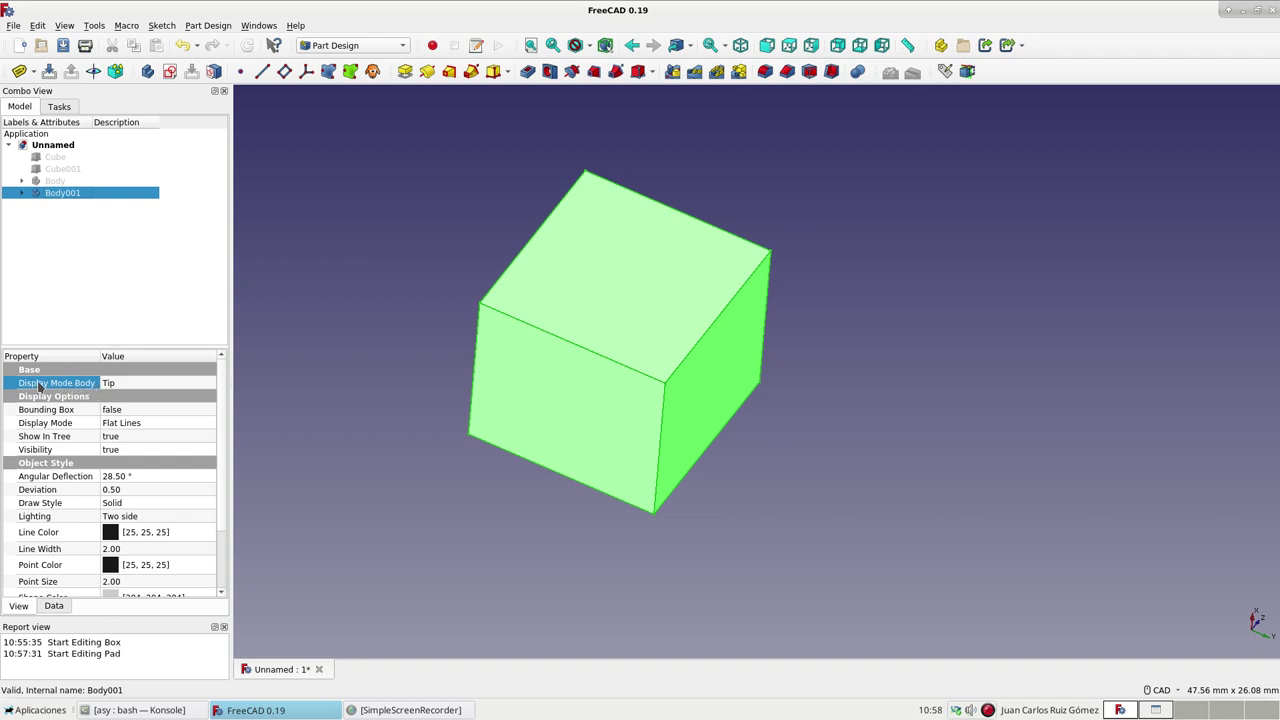
Change Body001's Display Mode Body from Tip to Through, then orbit to its light-blue side.
{"action": "left_click", "coordinate": [152, 387]}
{"action": "left_click", "coordinate": [155, 387]}
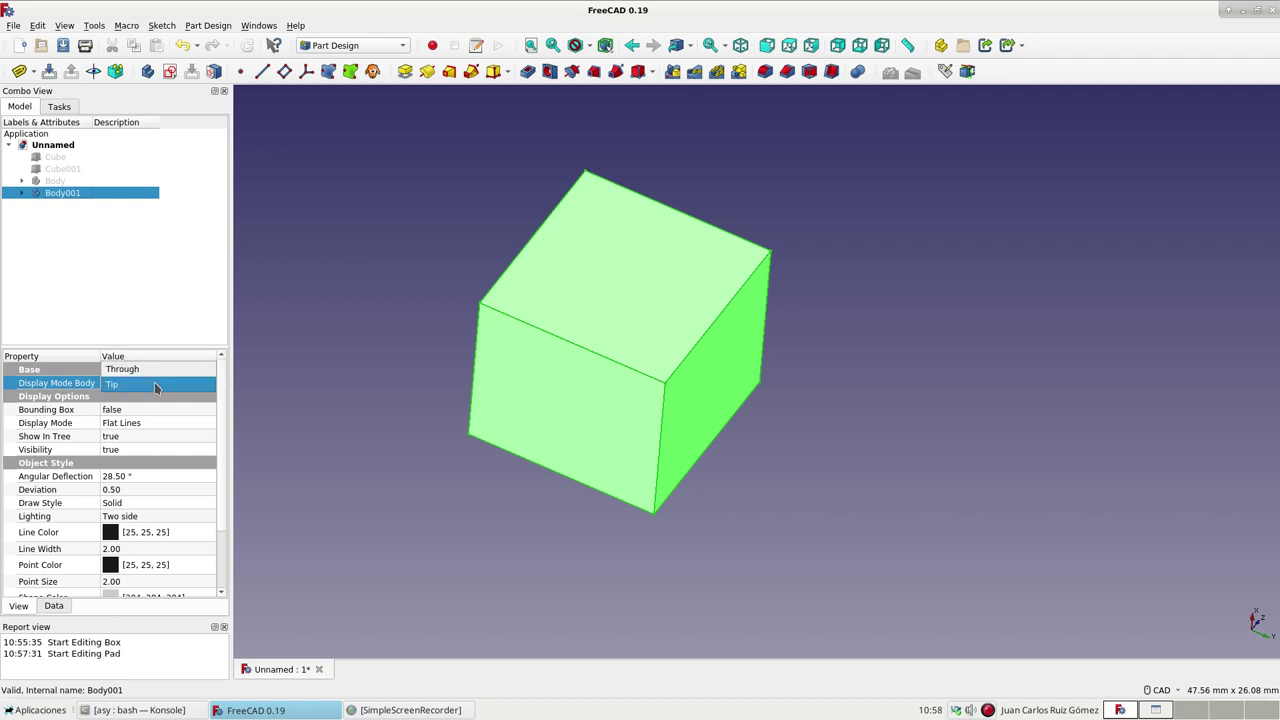
{"action": "left_click", "coordinate": [150, 369]}
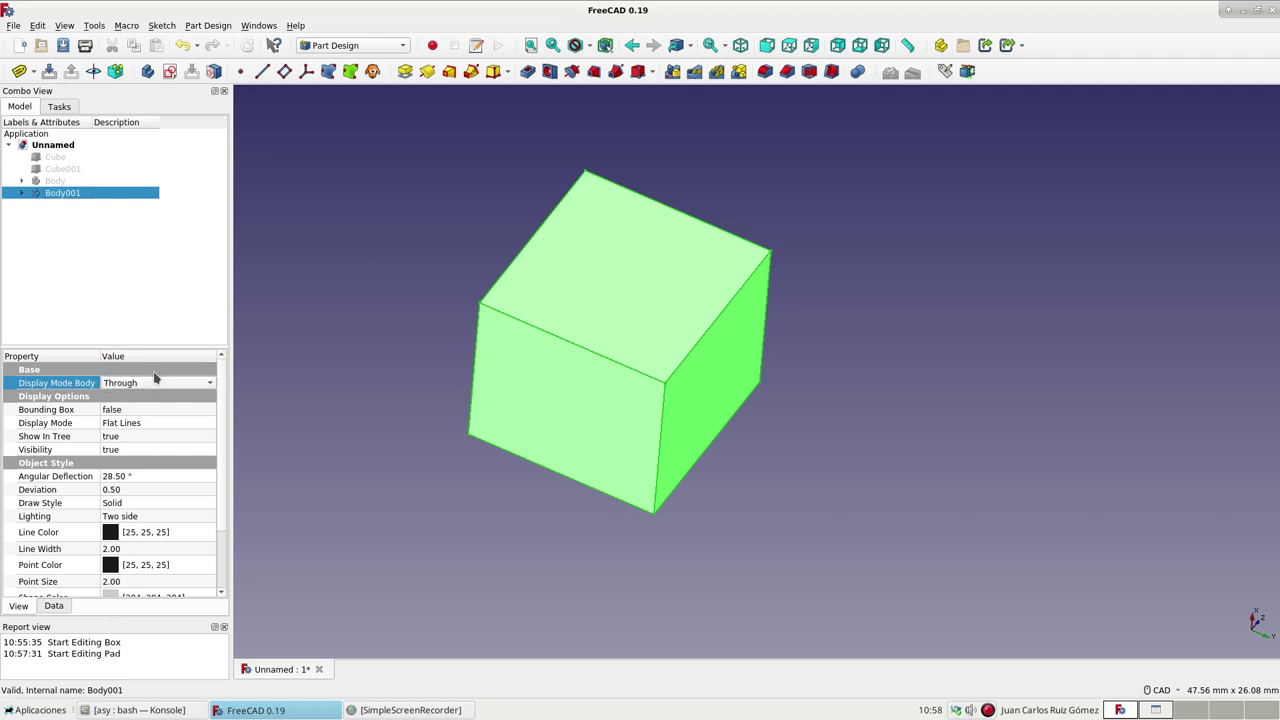
{"action": "left_click", "coordinate": [340, 340]}
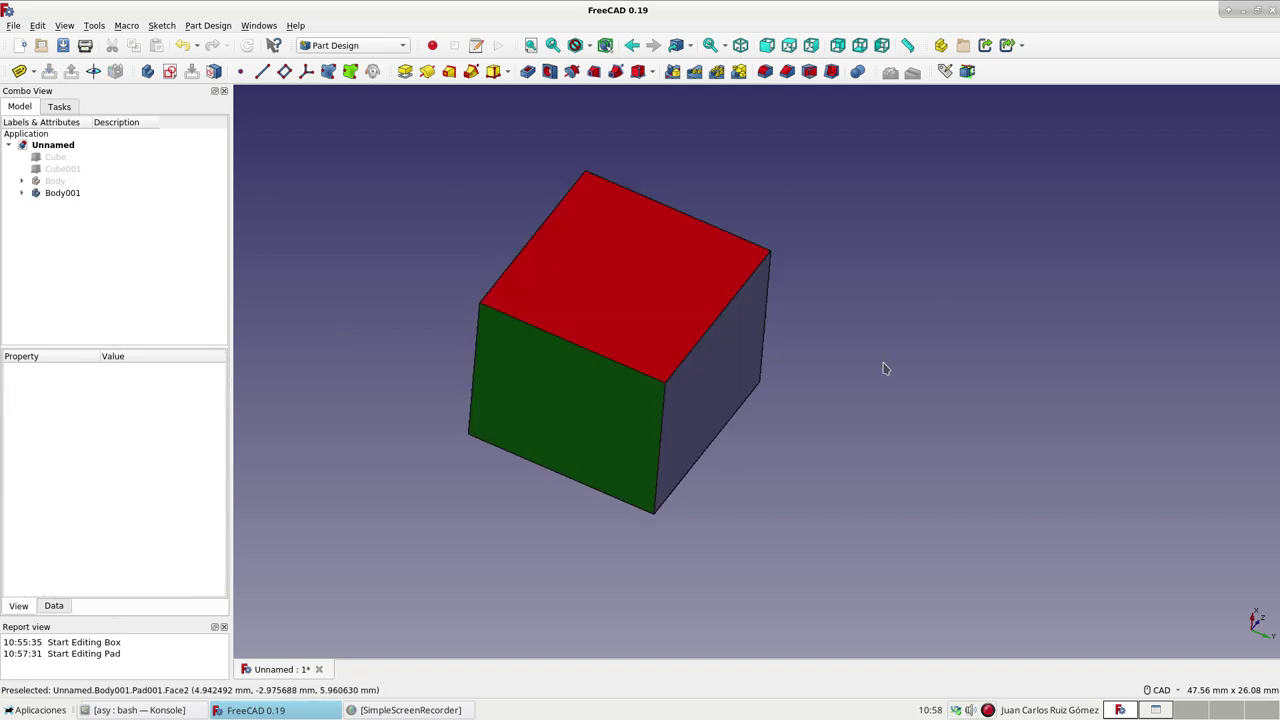
{"action": "mouse_move", "coordinate": [895, 377]}
{"action": "middle_mouse_down"}
{"action": "mouse_move", "coordinate": [763, 326]}
{"action": "mouse_move", "coordinate": [814, 366]}
{"action": "mouse_move", "coordinate": [858, 362]}
{"action": "middle_mouse_up"}
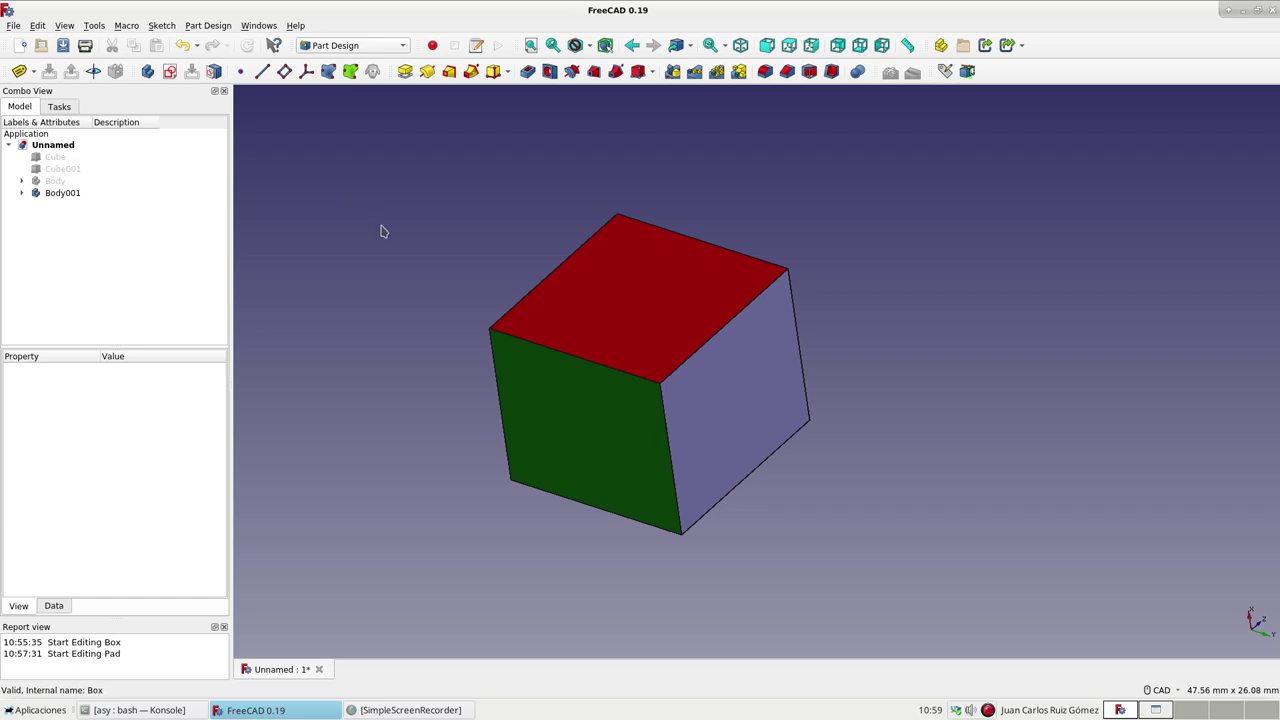
Clear the selection and pick Mesh Design from the workbench dropdown.
{"action": "double_click", "coordinate": [55, 193]}
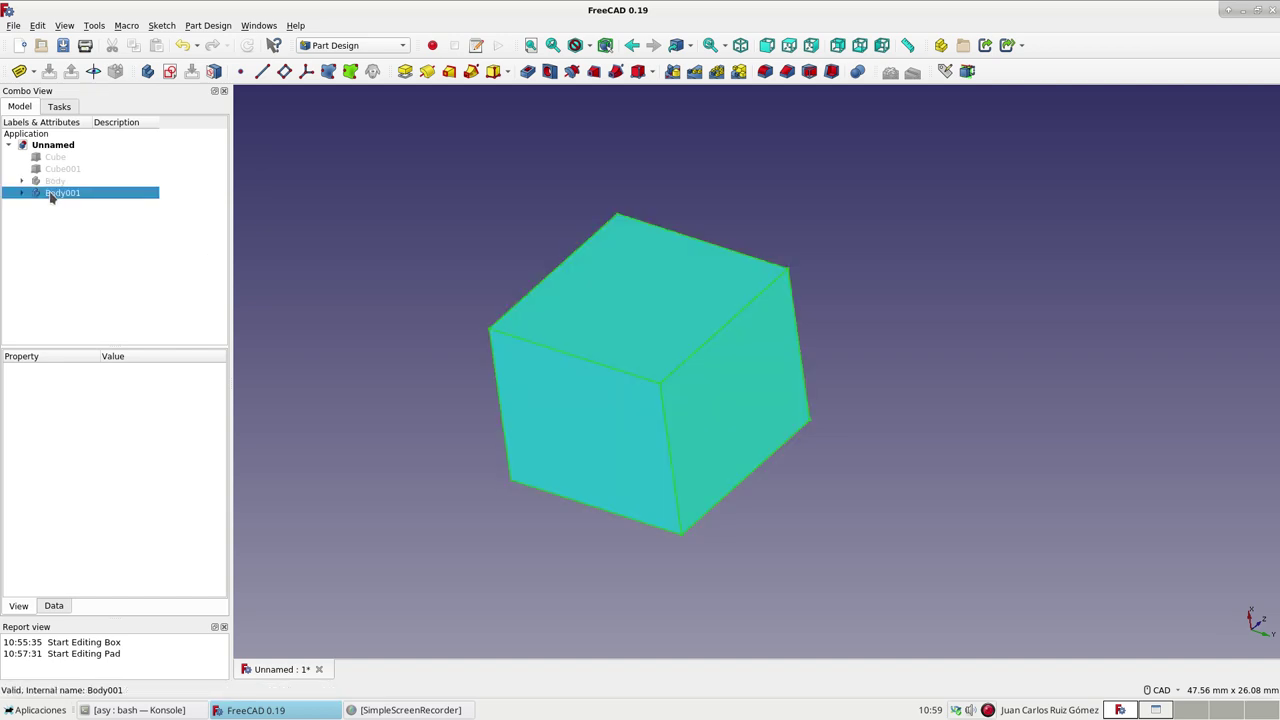
{"action": "left_click", "coordinate": [366, 246]}
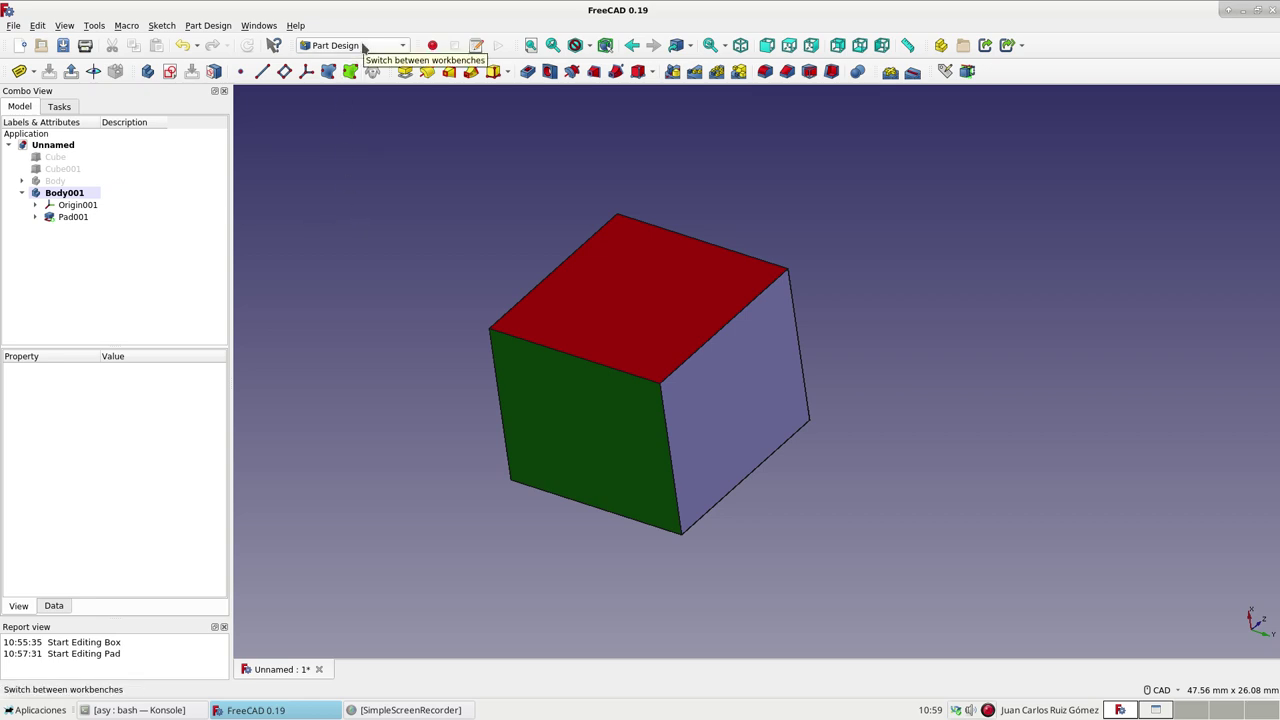
{"action": "left_click", "coordinate": [363, 47]}
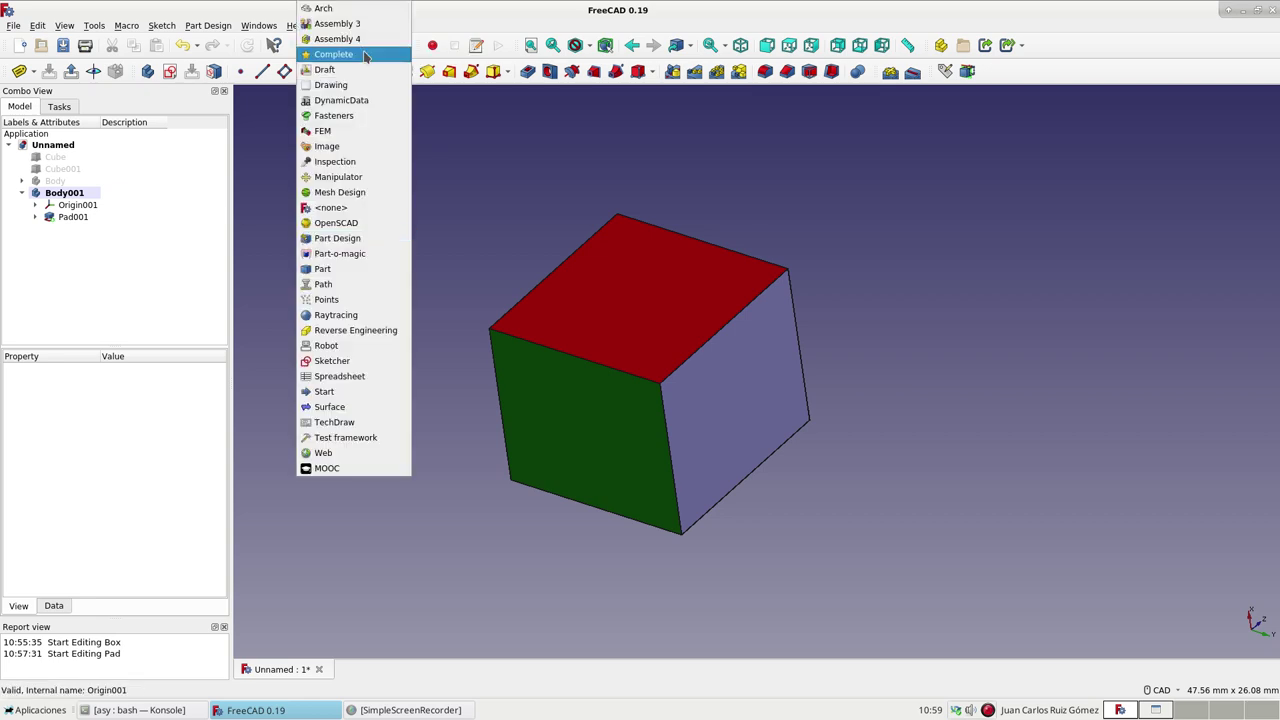
{"action": "left_click", "coordinate": [381, 203]}
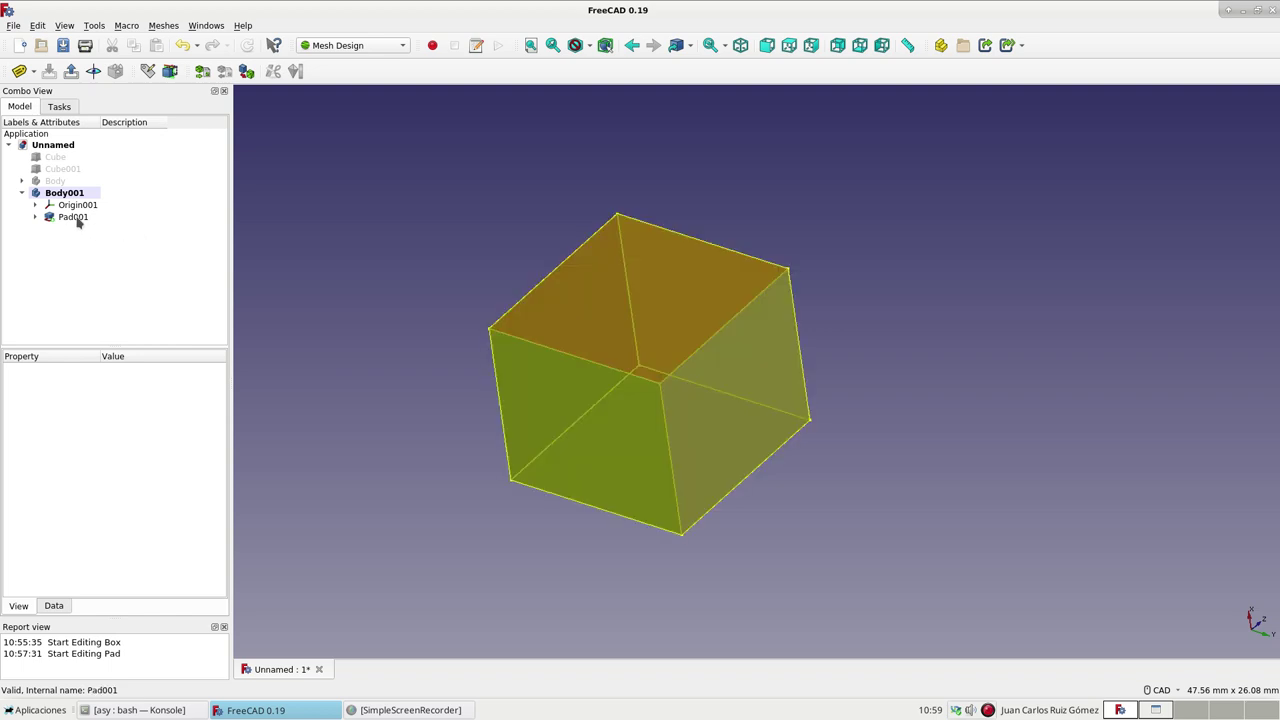
Create a mesh from Pad001 with Apply face colors and Define segments by face colors enabled.
{"action": "left_click", "coordinate": [77, 219]}
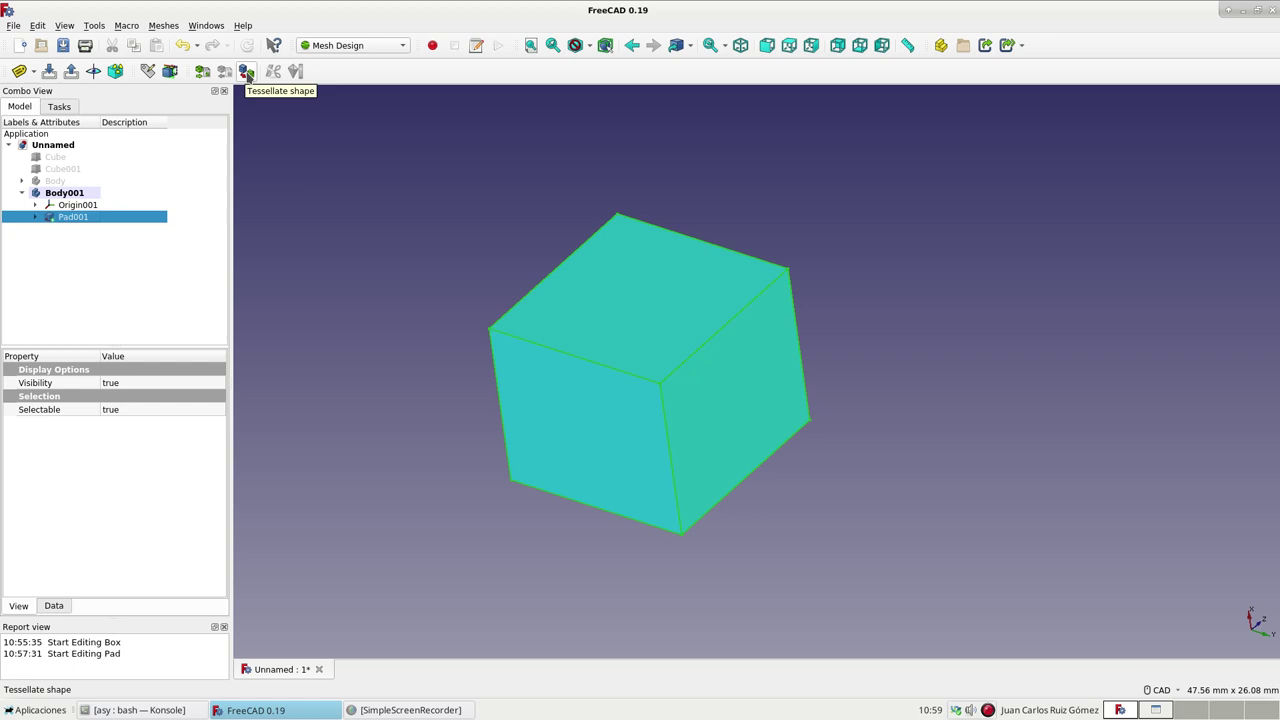
{"action": "left_click", "coordinate": [164, 26]}
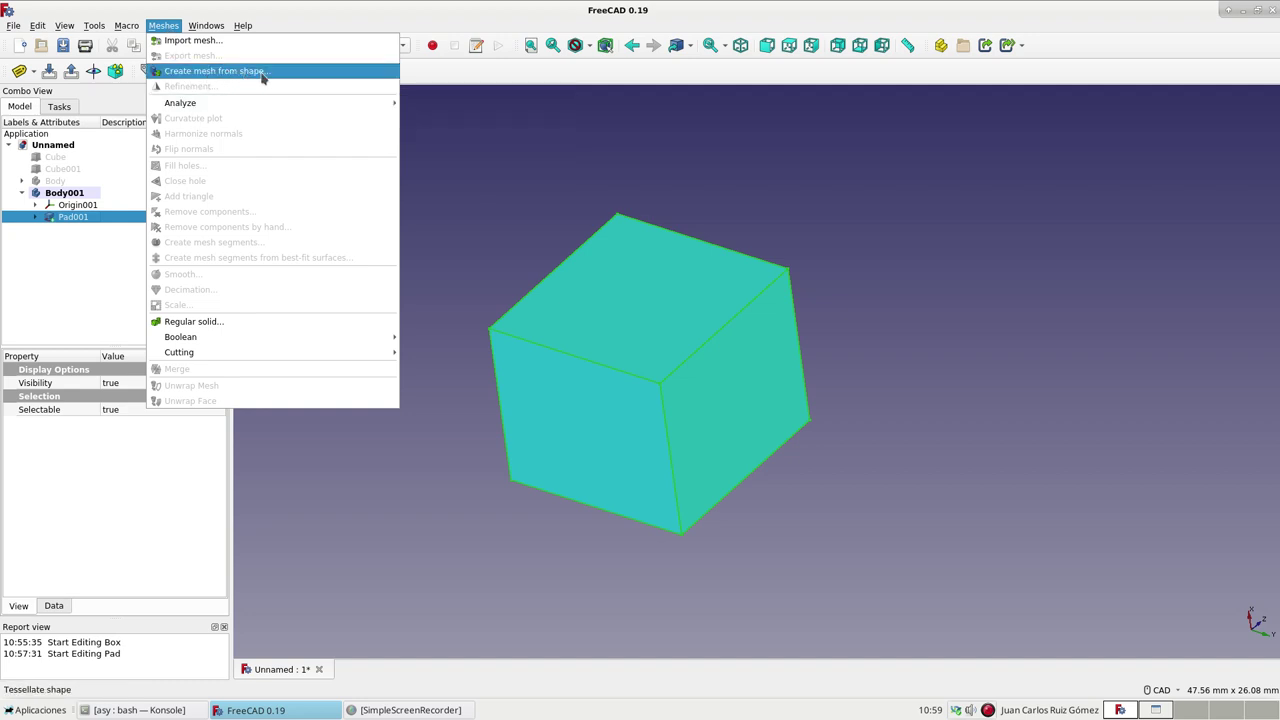
{"action": "left_click", "coordinate": [495, 138]}
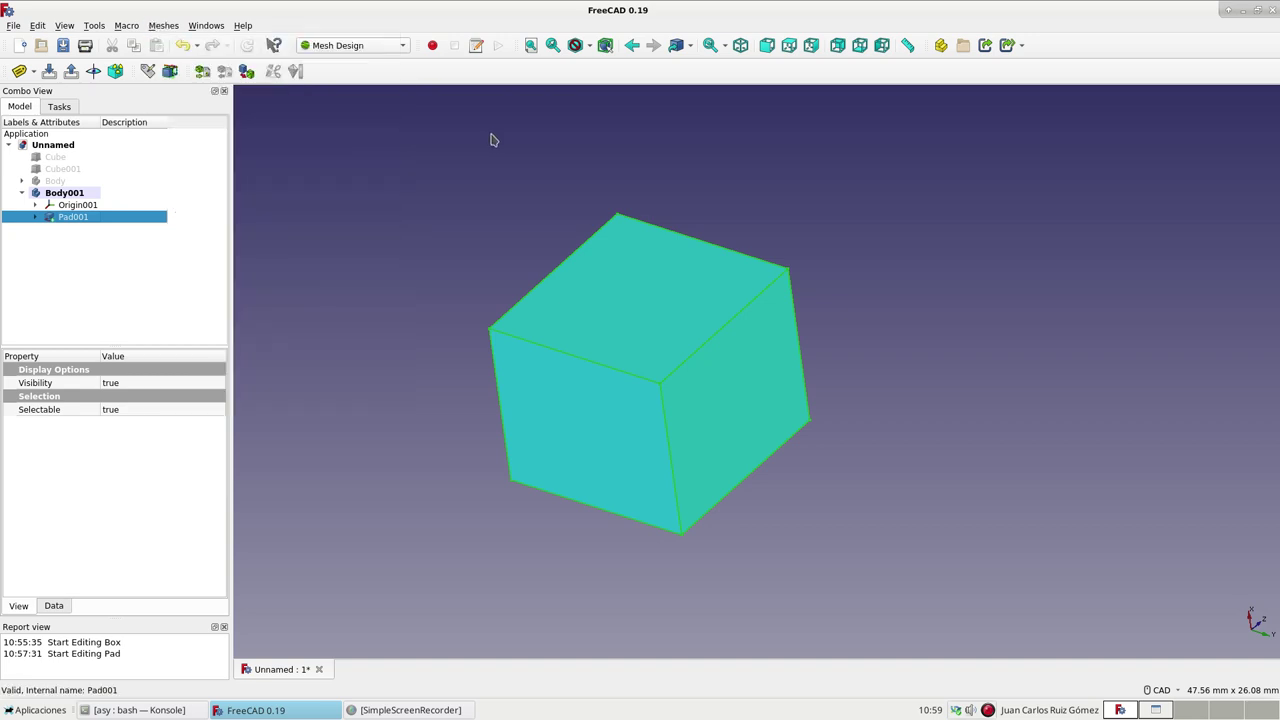
{"action": "left_click", "coordinate": [246, 72]}
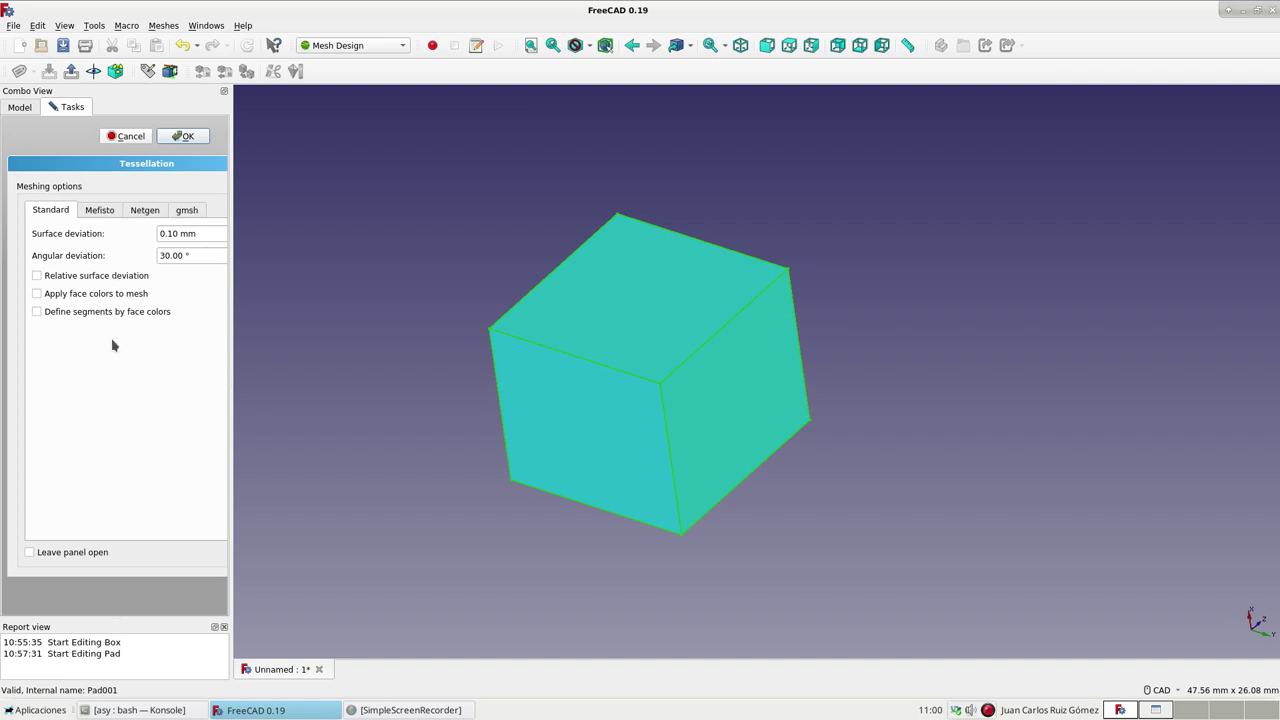
{"action": "left_click", "coordinate": [41, 297]}
{"action": "left_click", "coordinate": [38, 313]}
{"action": "left_click", "coordinate": [200, 138]}
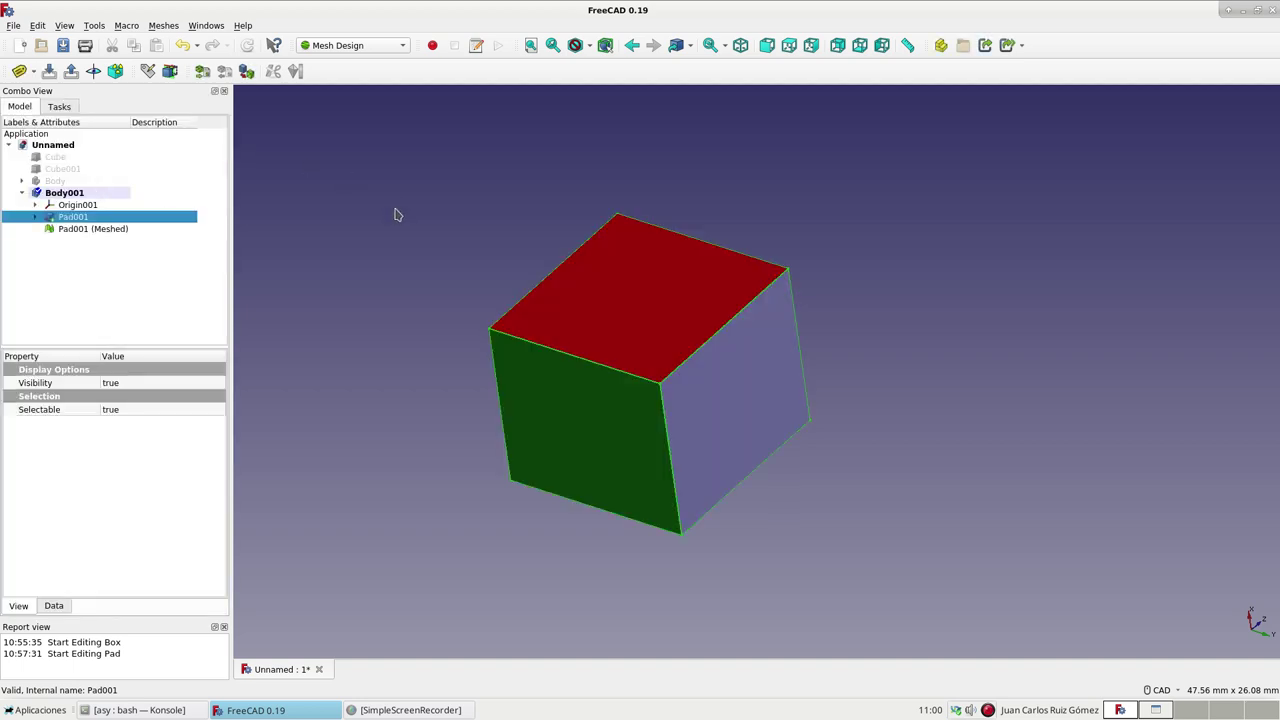
Hide the original Pad001 solid with Space, then select the coloured Pad001 (Meshed) cube.
{"action": "left_click", "coordinate": [397, 215]}
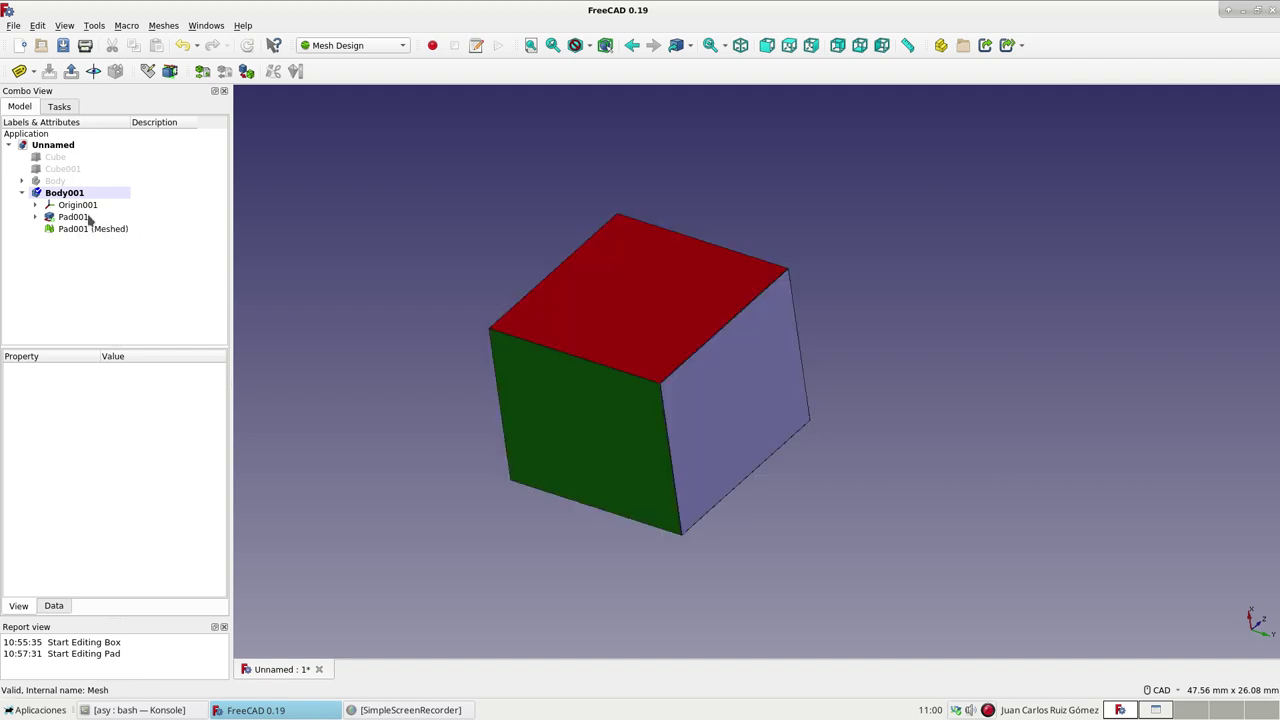
{"action": "left_click", "coordinate": [88, 218]}
{"action": "key", "text": "space"}
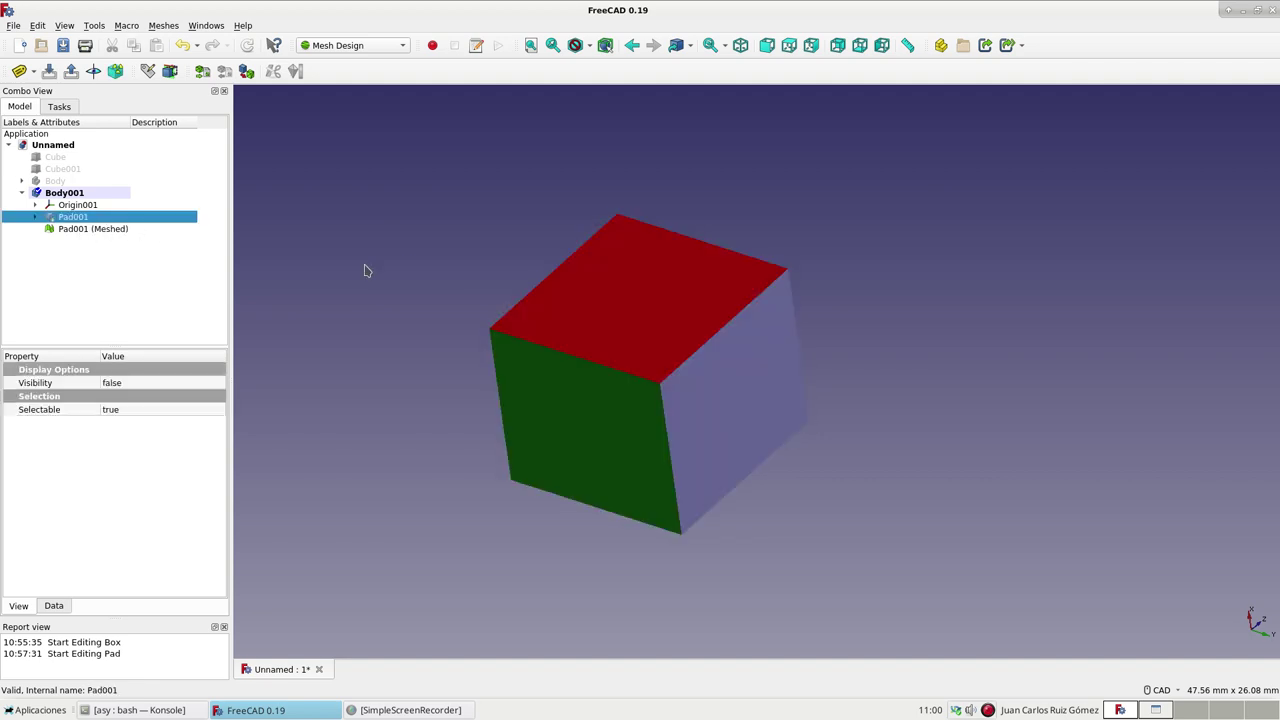
{"action": "left_click", "coordinate": [946, 351]}
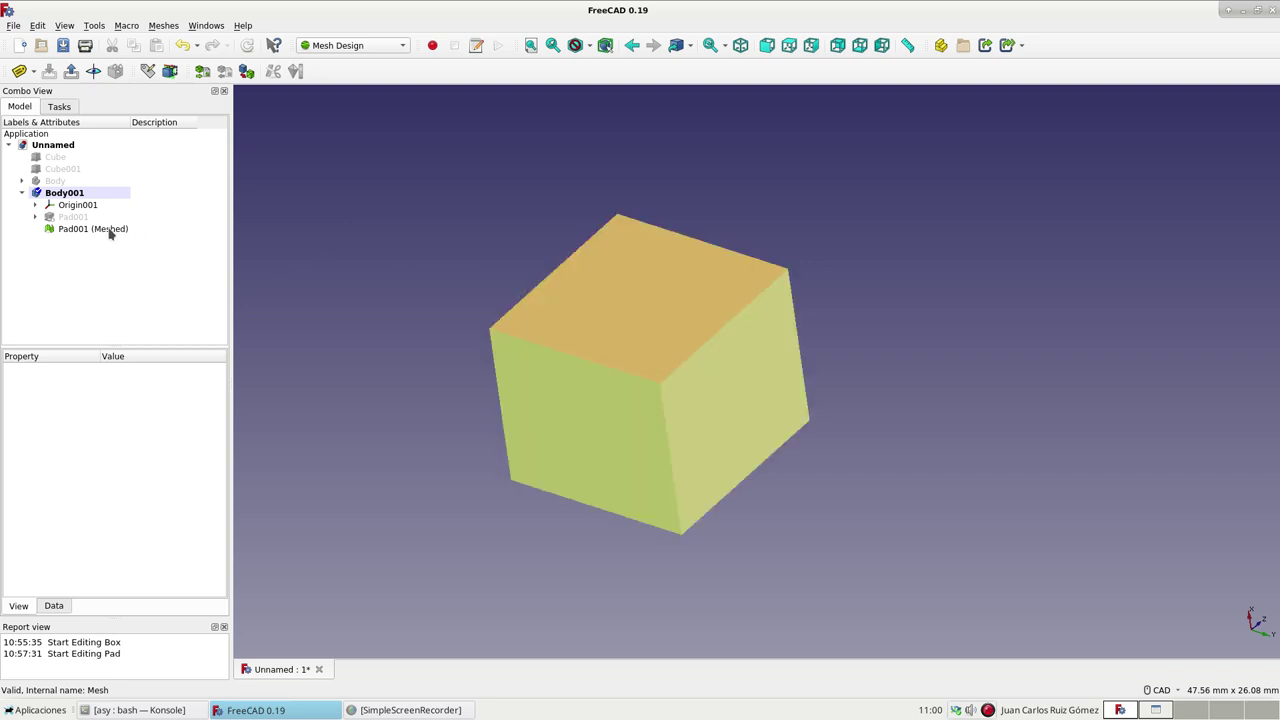
{"action": "left_click", "coordinate": [110, 232]}
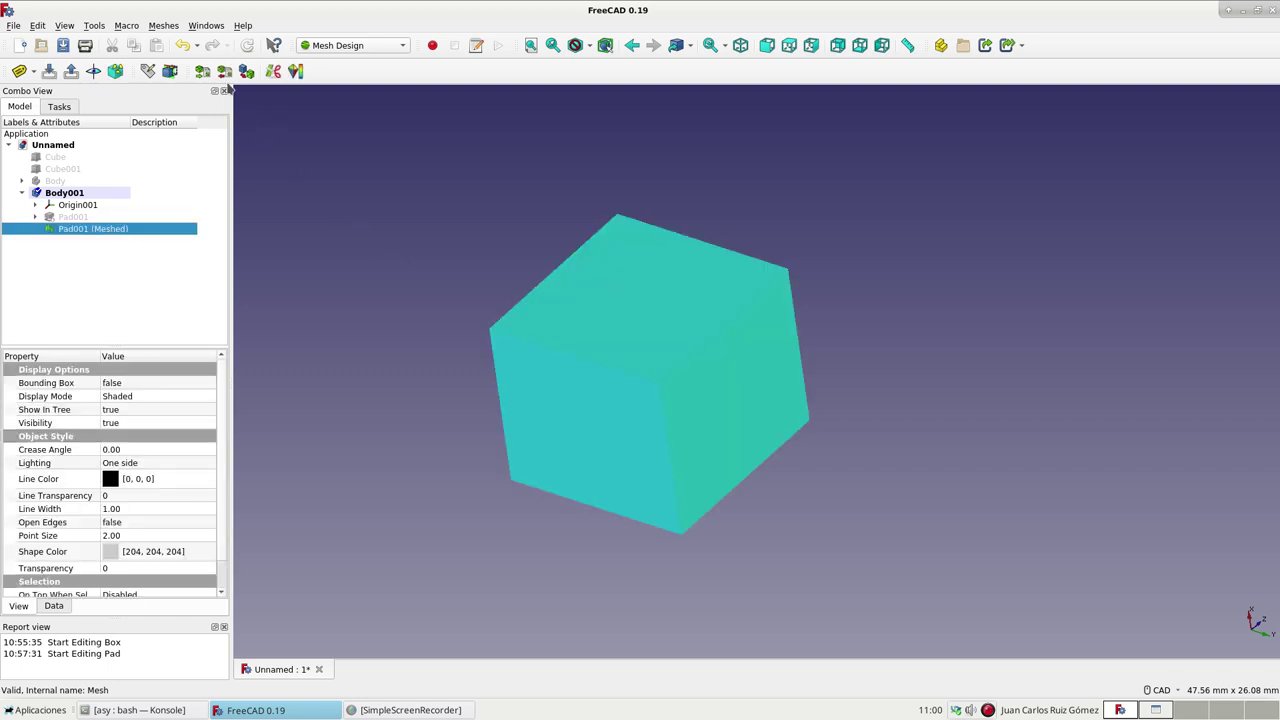
Export Pad001 (Meshed) as Asymptote Format (*.asy), overwriting the existing meshedPad.asy.
{"action": "left_click", "coordinate": [164, 28]}
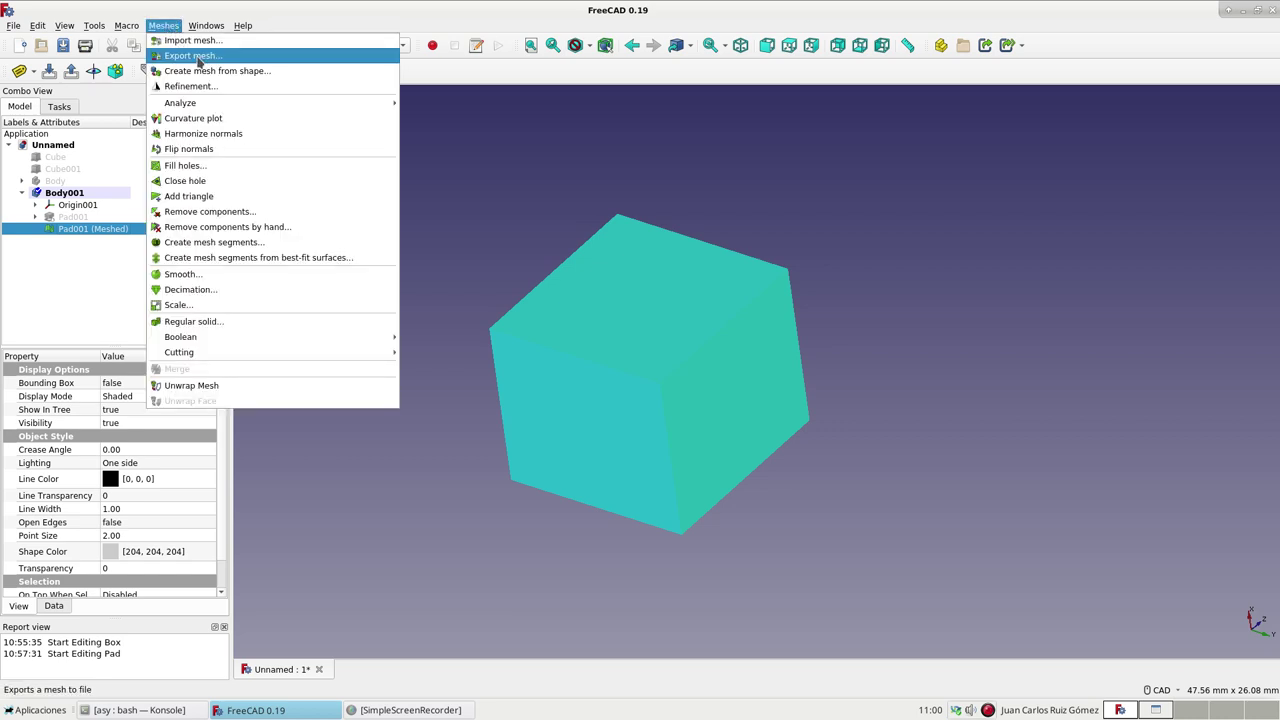
{"action": "left_click", "coordinate": [503, 152]}
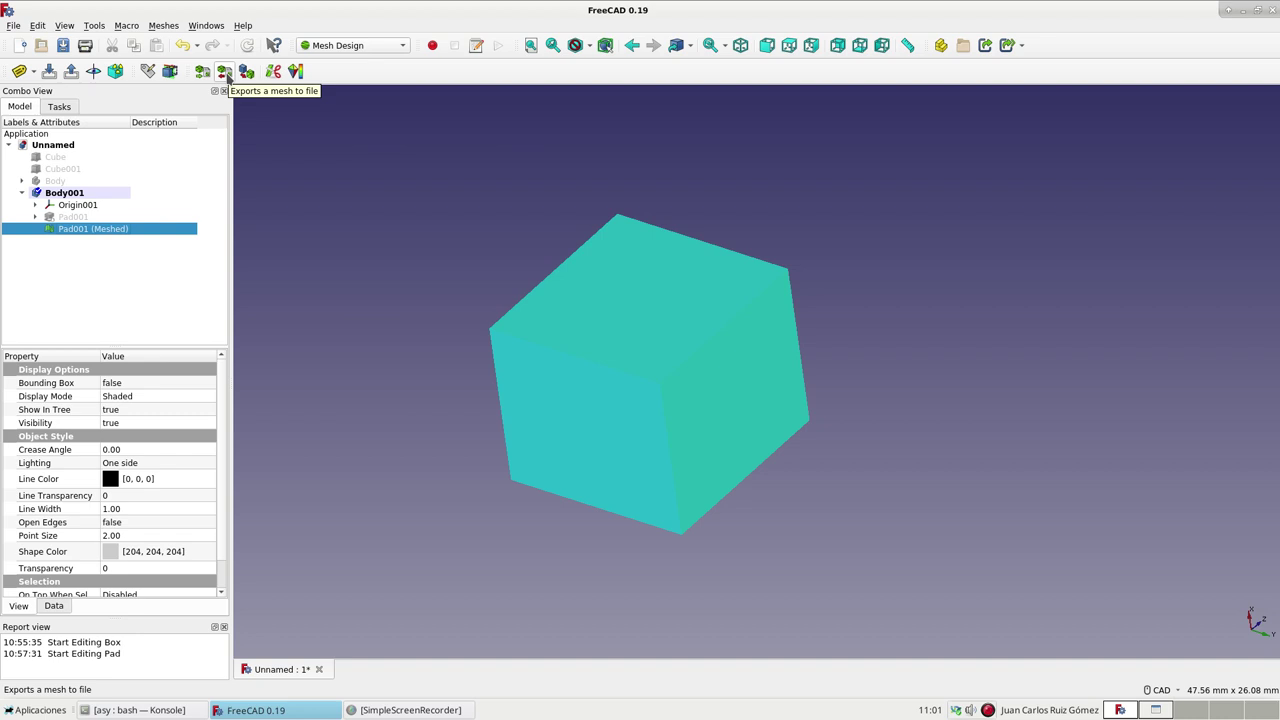
{"action": "left_click", "coordinate": [224, 72]}
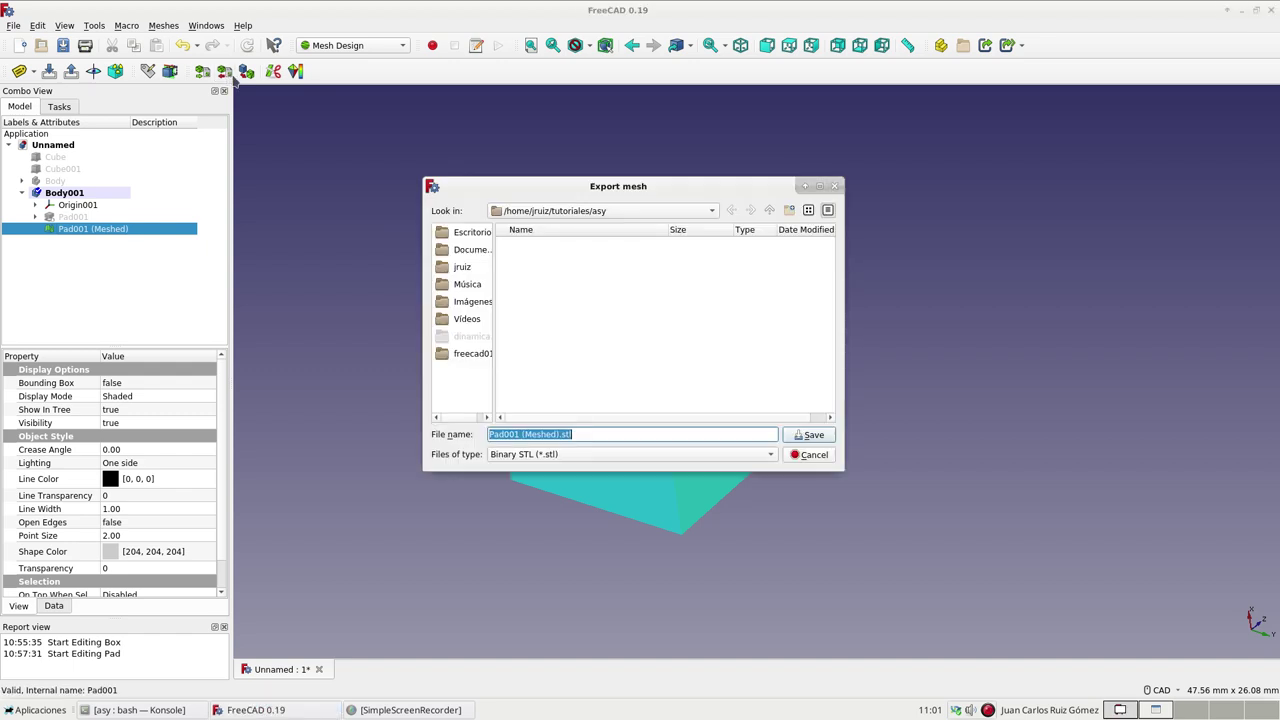
{"action": "left_click", "coordinate": [690, 434]}
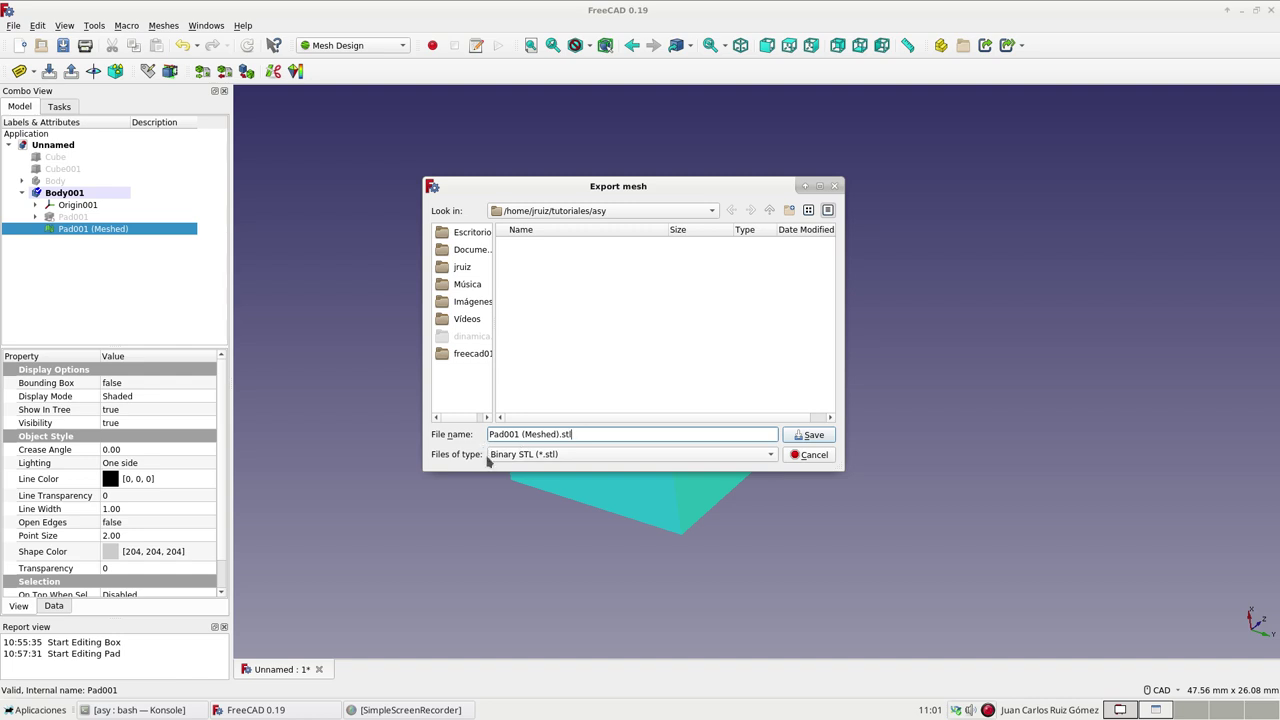
{"action": "left_click", "coordinate": [664, 456]}
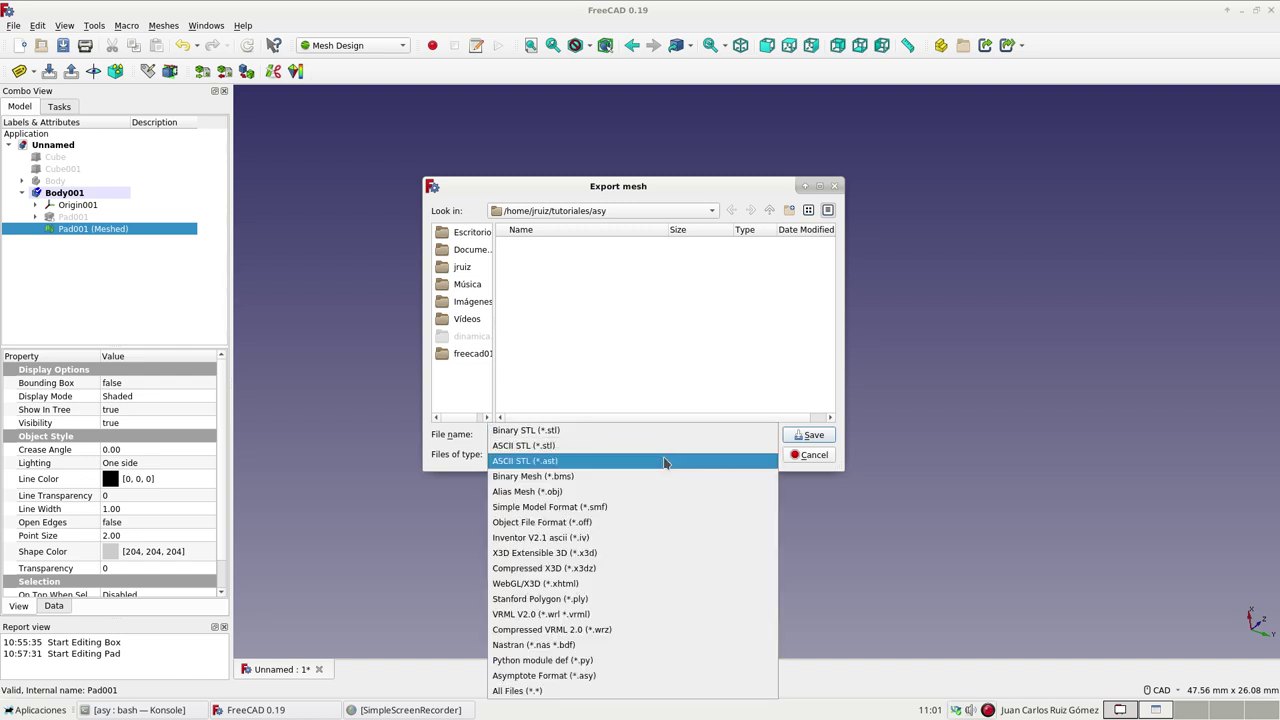
{"action": "left_click", "coordinate": [633, 676]}
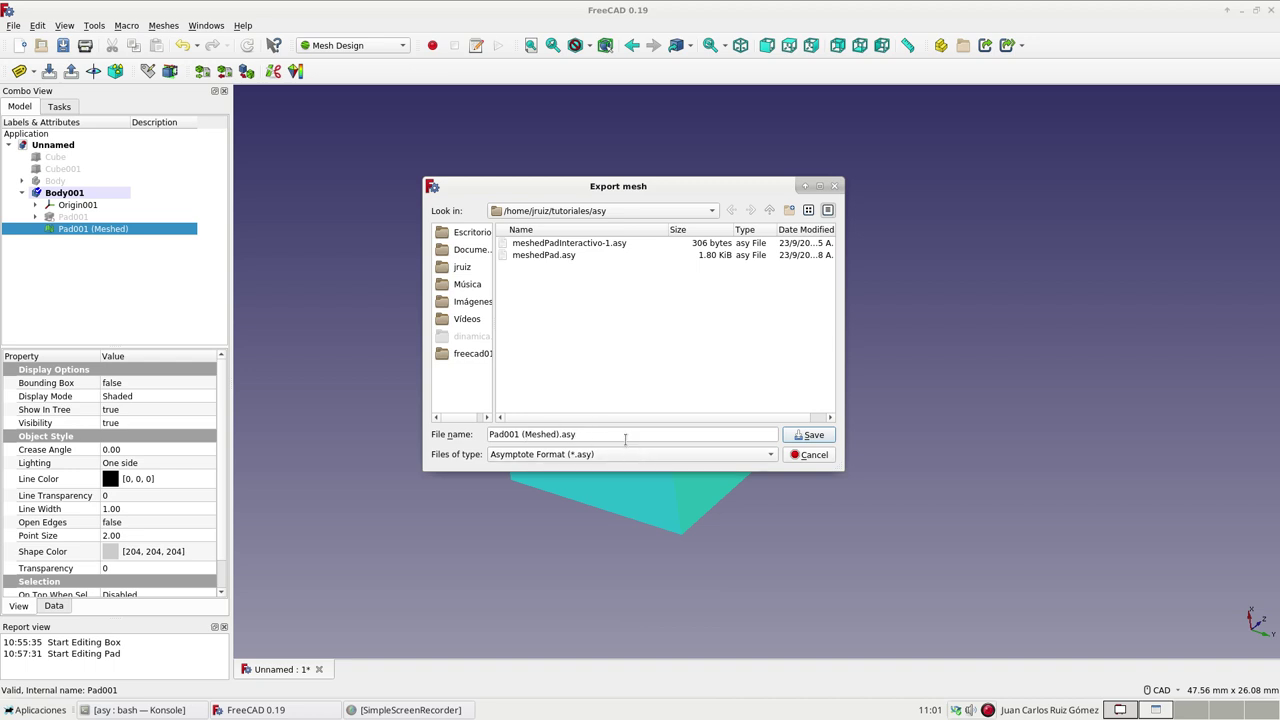
{"action": "left_click", "coordinate": [560, 256]}
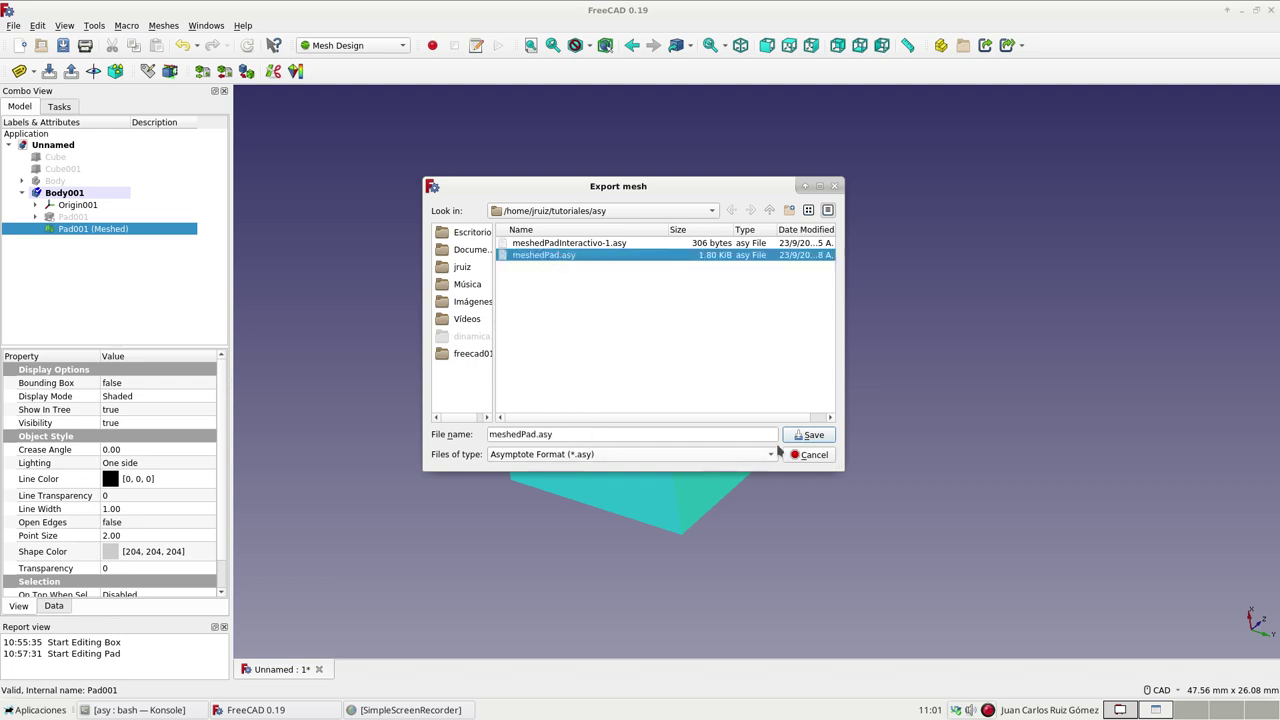
{"action": "left_click", "coordinate": [808, 436]}
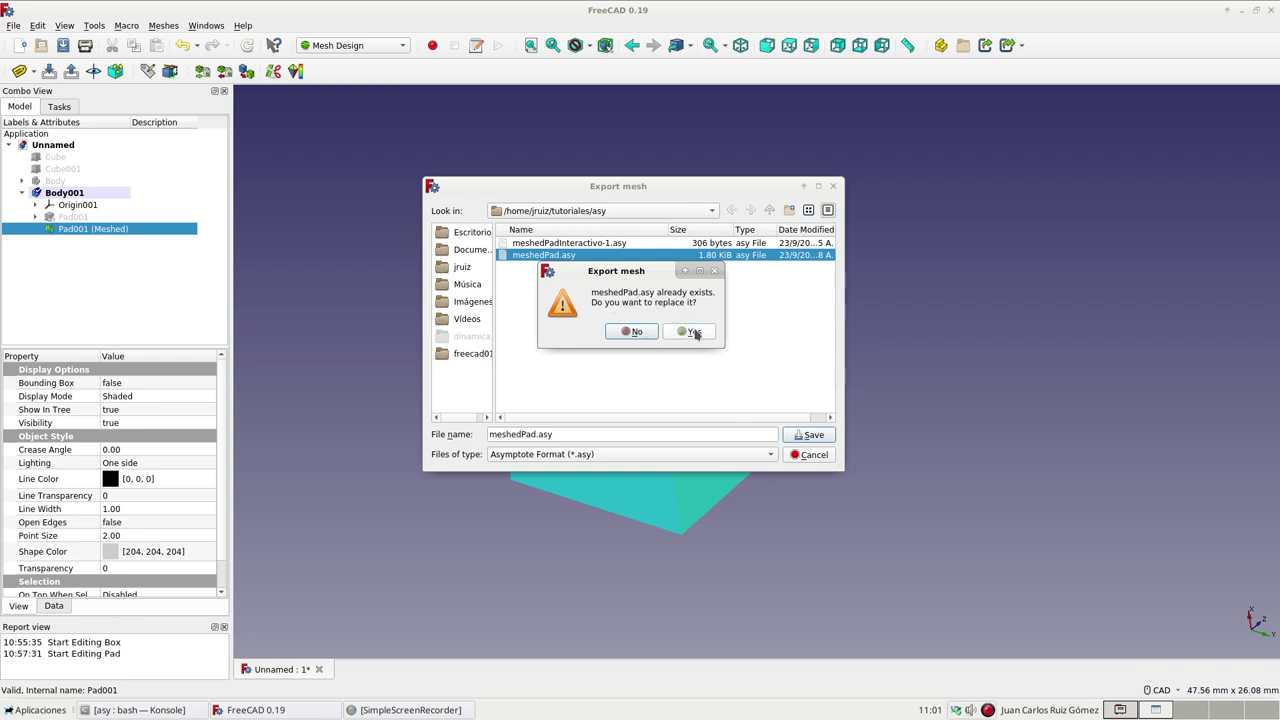
{"action": "left_click", "coordinate": [694, 332]}
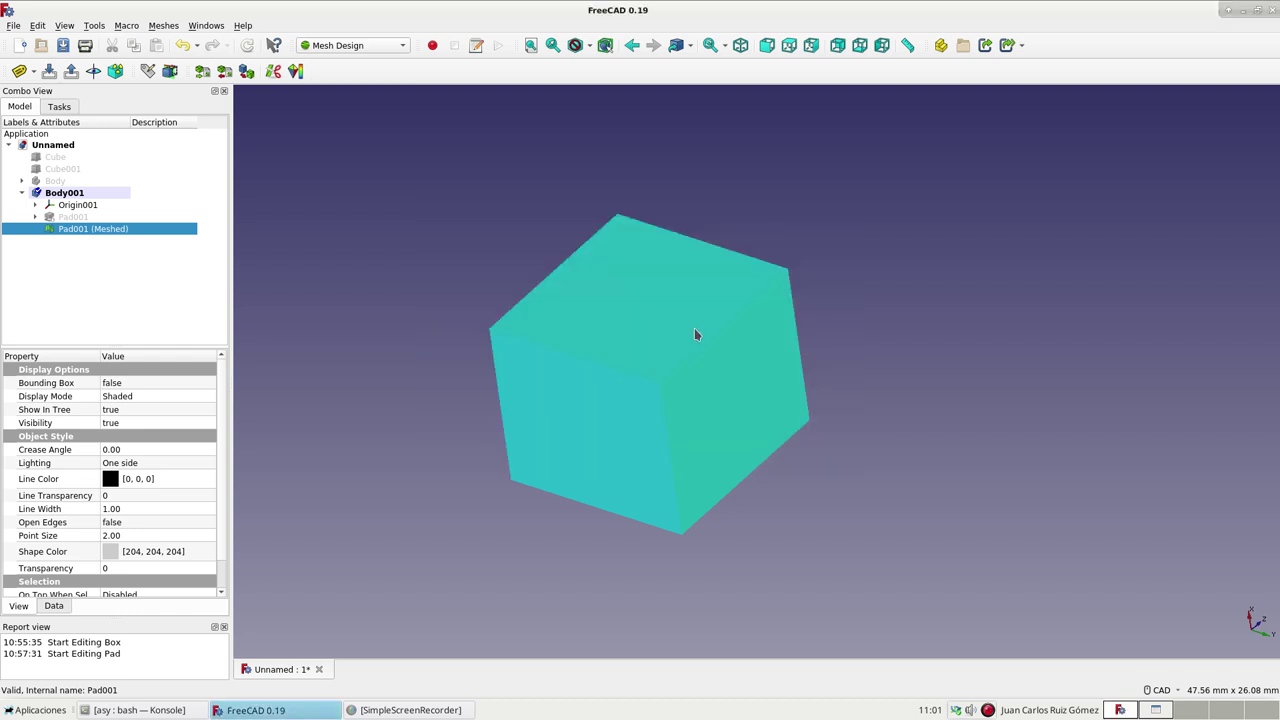
Bring Konsole forward in the asy folder with 'vim meshedPad.asy' ready at the prompt.
{"action": "left_click", "coordinate": [880, 215]}
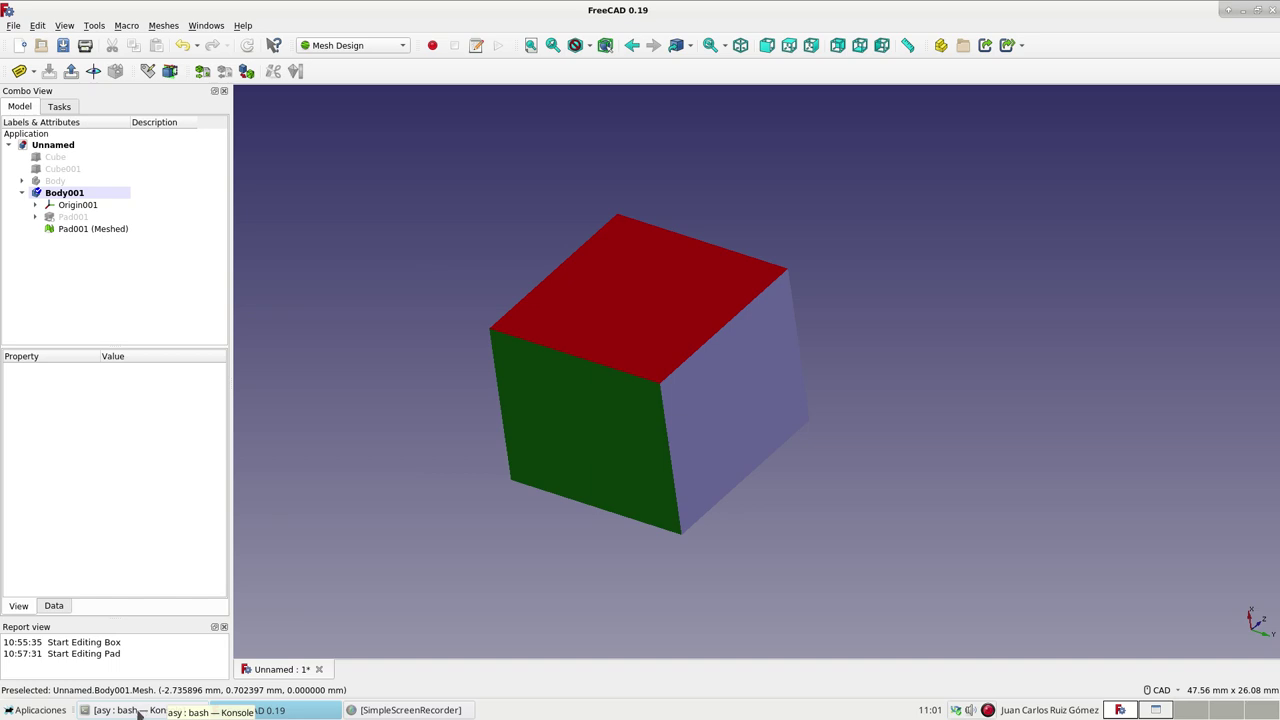
{"action": "left_click", "coordinate": [145, 710]}
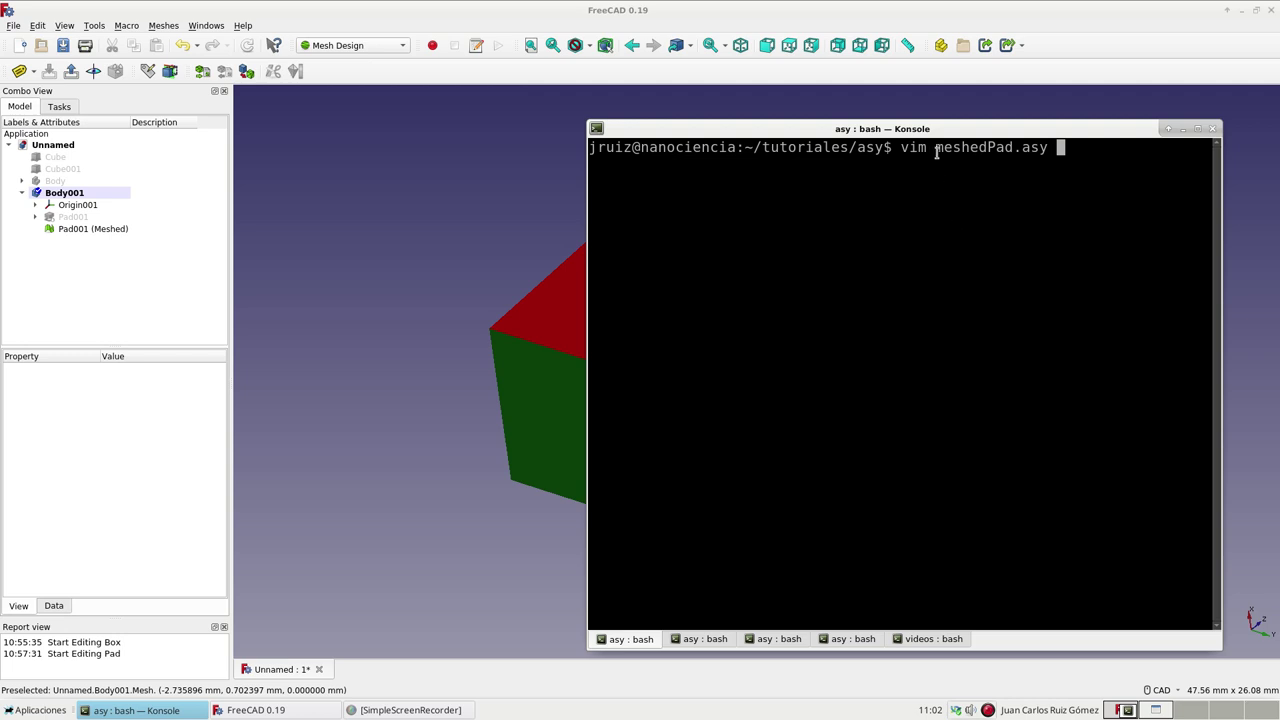
{"action": "left_click_drag", "start_coordinate": [901, 146], "coordinate": [930, 147]}
{"action": "left_click", "coordinate": [934, 176]}
In vim, change size(500) to size(300) in meshedPad.asy and save with :wq.
{"action": "key", "text": "Return"}
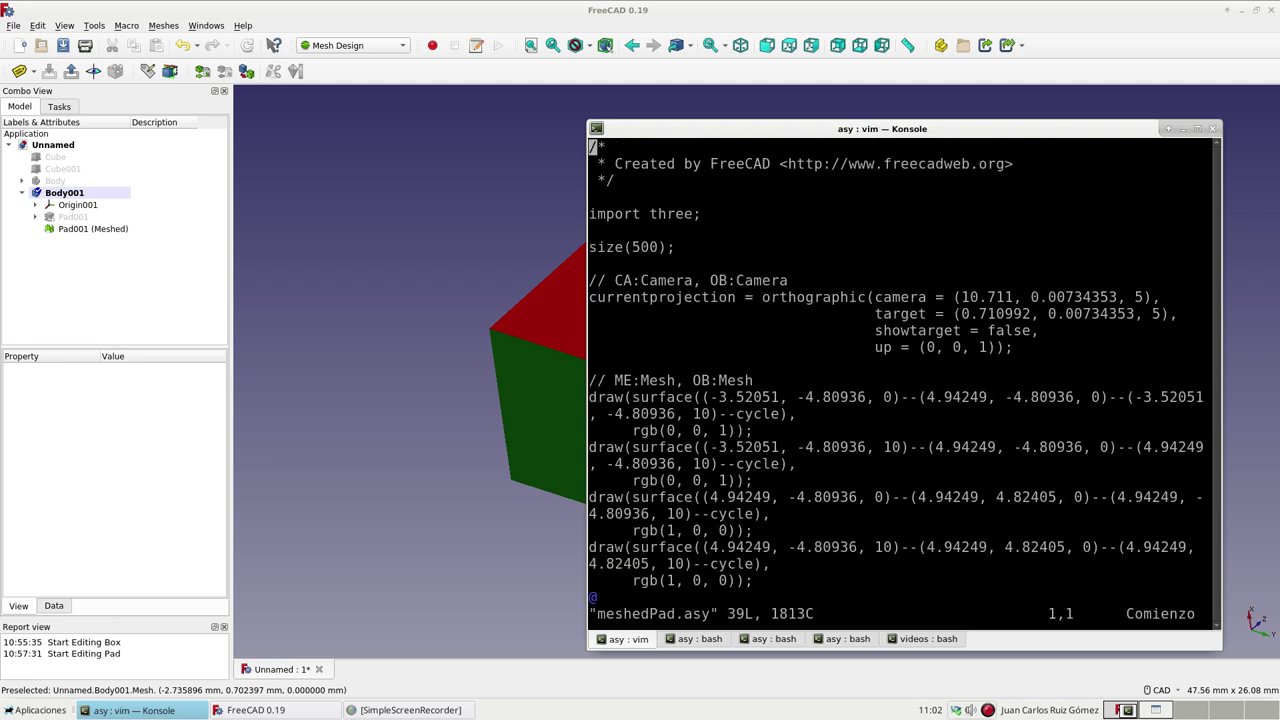
{"action": "key", "text": "Down"}
{"action": "key", "text": "Down"}
{"action": "key", "text": "Down"}
{"action": "key", "text": "Down"}
{"action": "key", "text": "Down"}
{"action": "key", "text": "Down"}
{"action": "key", "text": "Right"}
{"action": "key", "text": "Right"}
{"action": "key", "text": "Right"}
{"action": "key", "text": "Right"}
{"action": "key", "text": "x"}
{"action": "type", "text": "ize("}
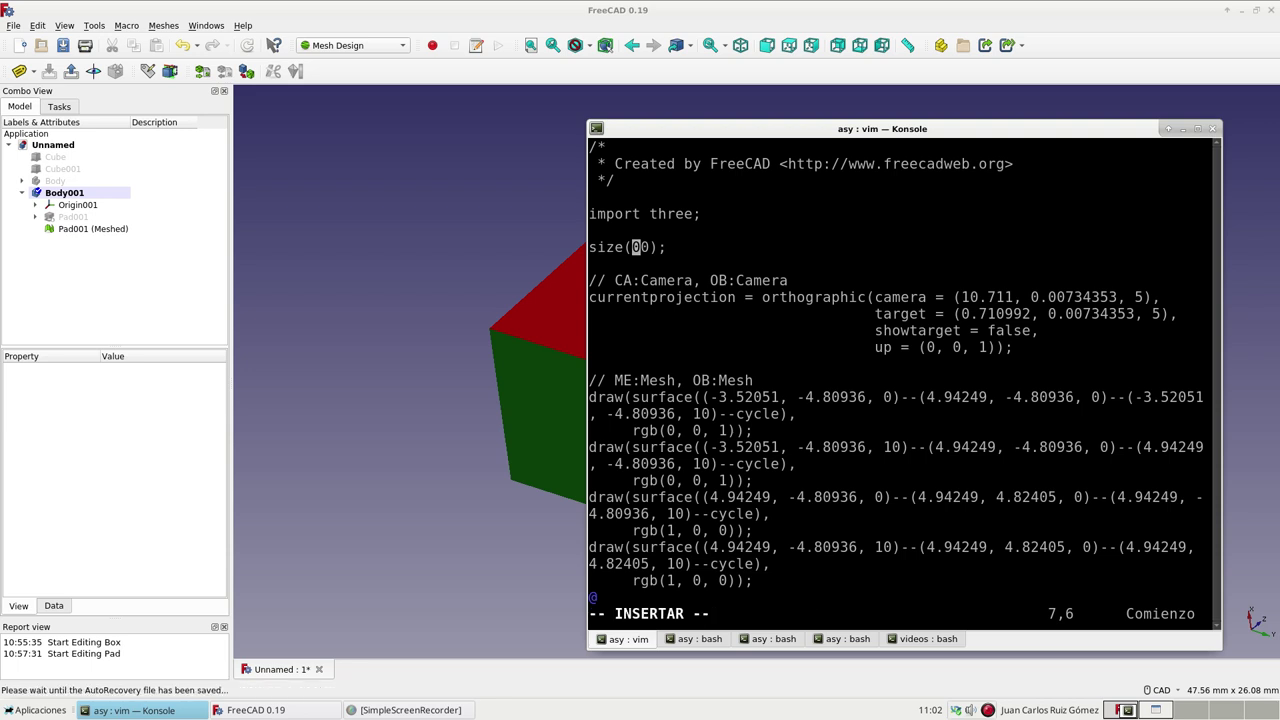
{"action": "type", "text": "3"}
{"action": "key", "text": "Escape"}
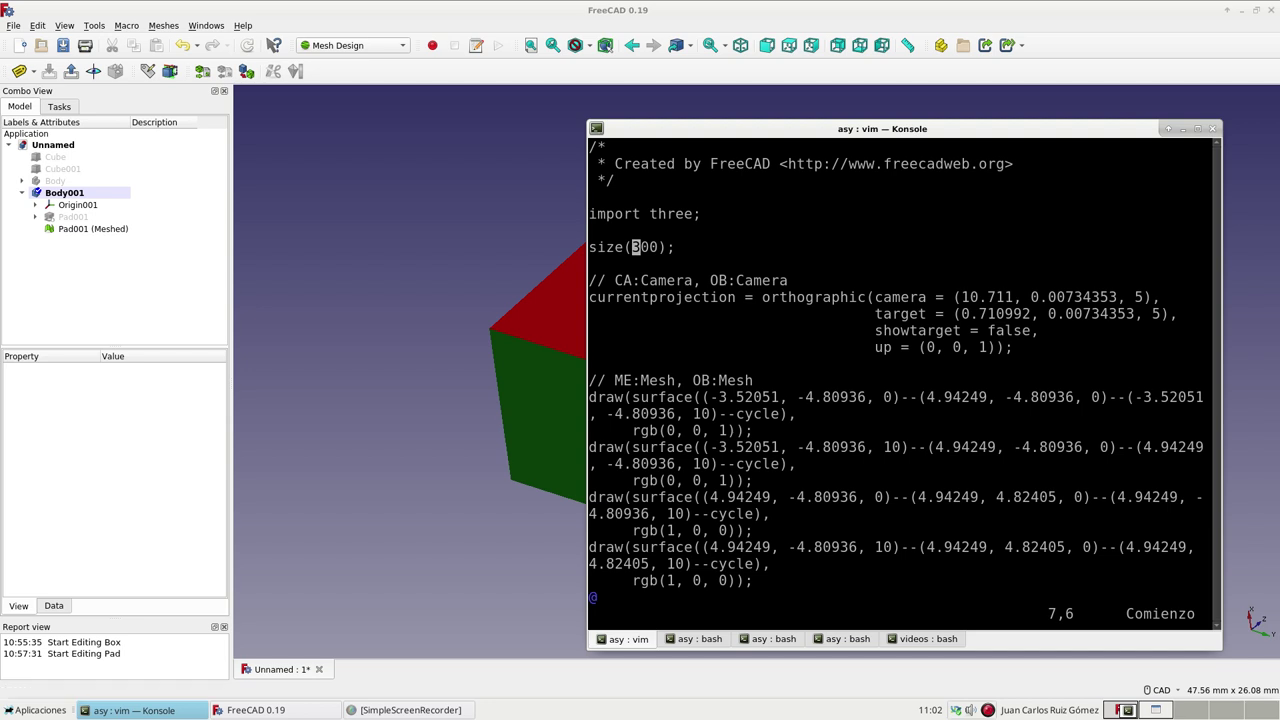
{"action": "type", "text": ":wq"}
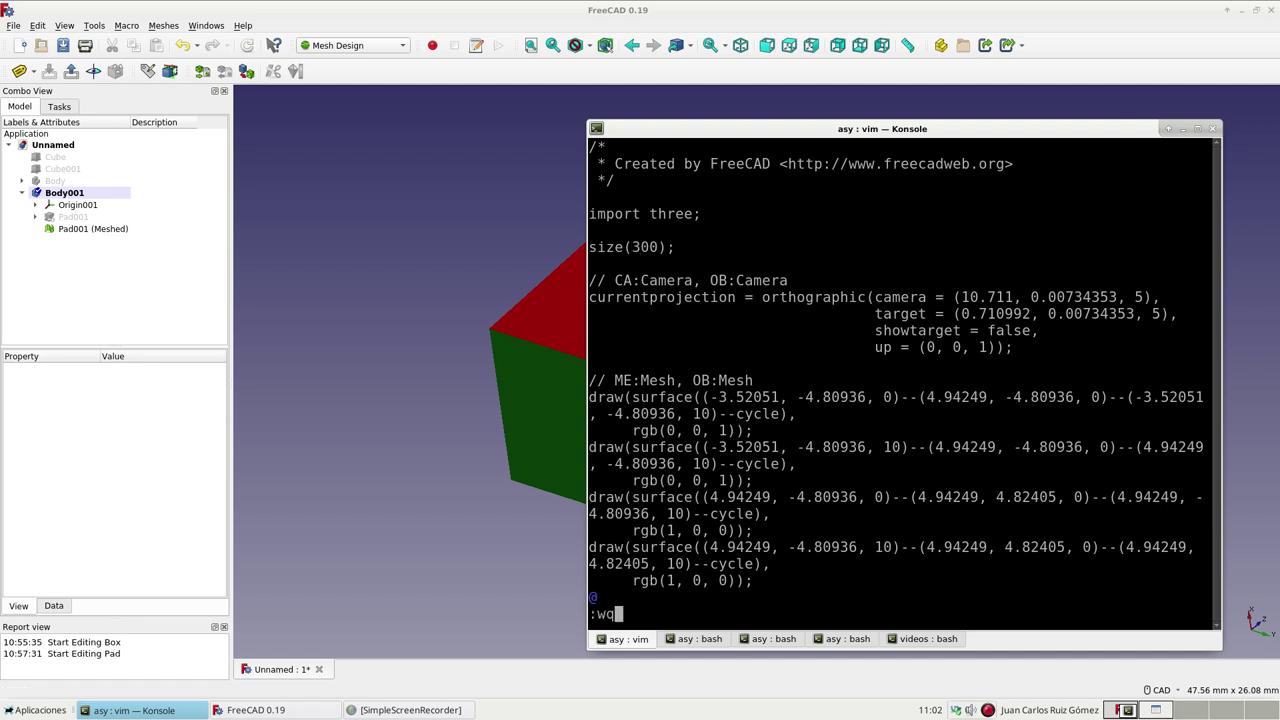
{"action": "key", "text": "Return"}
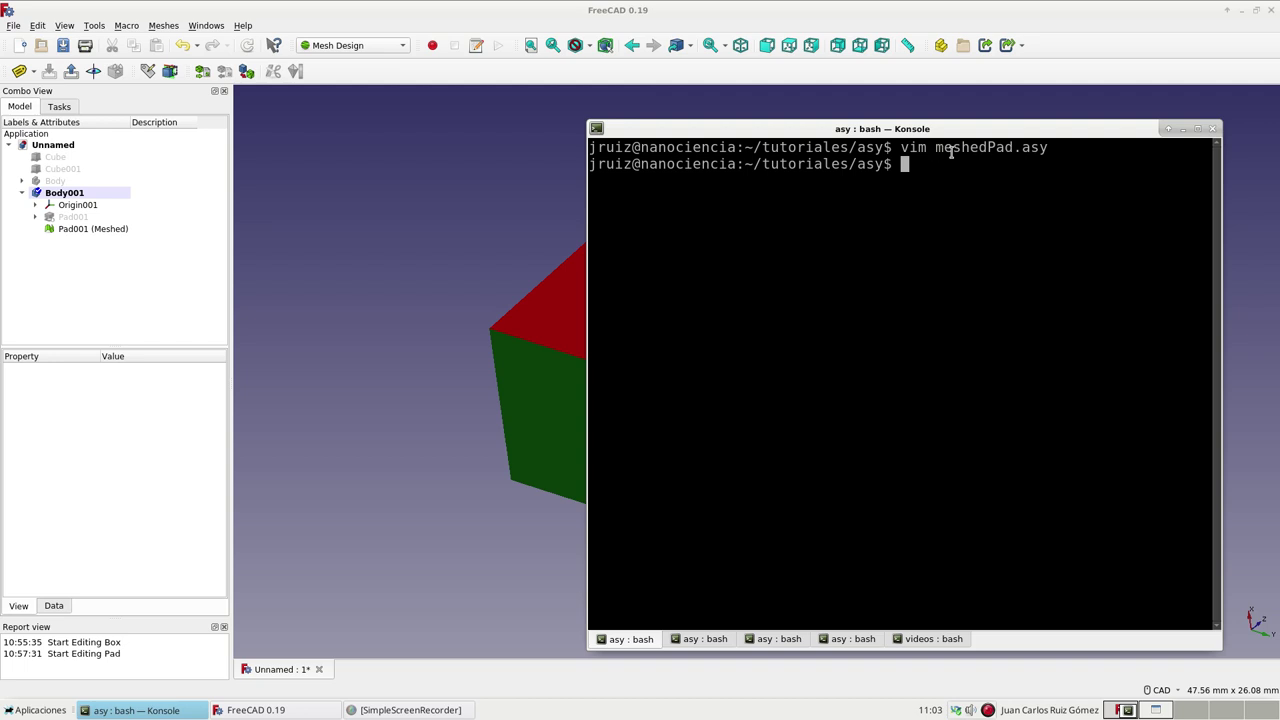
{"action": "left_click_drag", "start_coordinate": [936, 150], "coordinate": [1056, 150]}
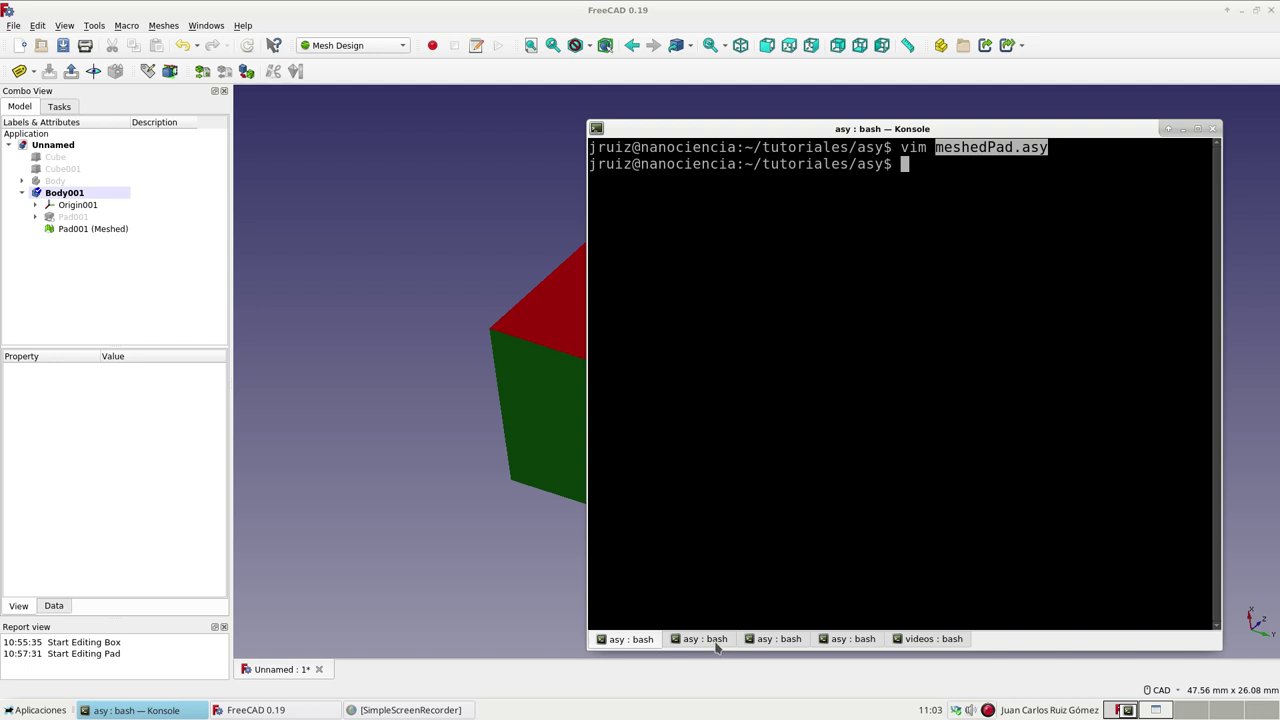
Compile the Asymptote file with 'asy -f pdf meshedPad.asy' to produce meshedPad.pdf.
{"action": "left_click", "coordinate": [721, 646]}
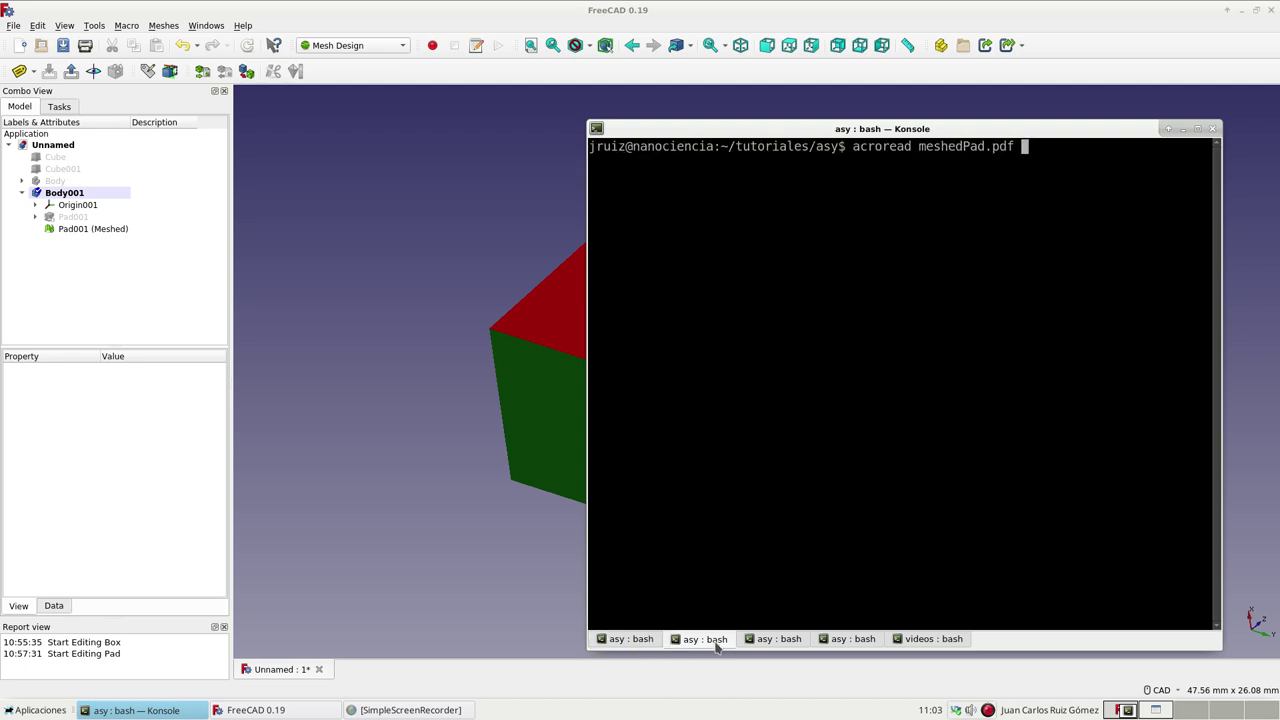
{"action": "left_click", "coordinate": [632, 640]}
{"action": "key", "text": "Up"}
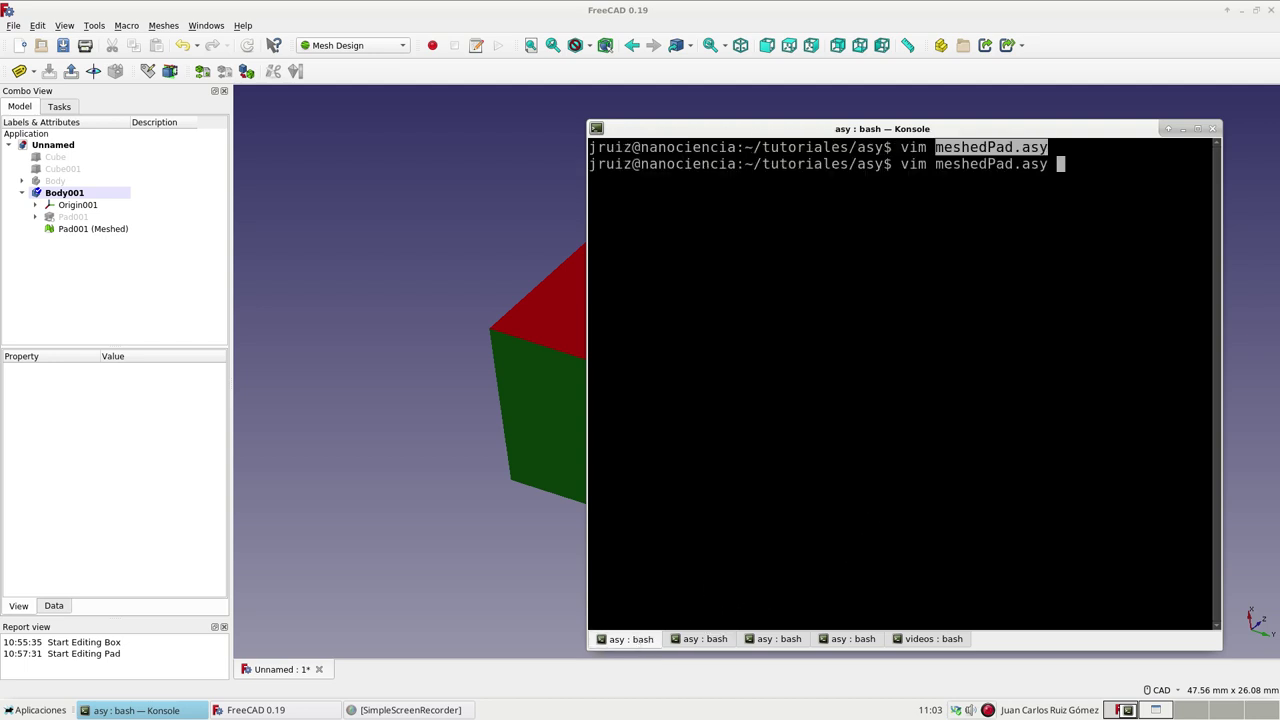
{"action": "key", "text": "Up"}
{"action": "key", "text": "Down"}
{"action": "key", "text": "Up"}
{"action": "key", "text": "Down"}
{"action": "key", "text": "Down"}
{"action": "key", "text": "Down"}
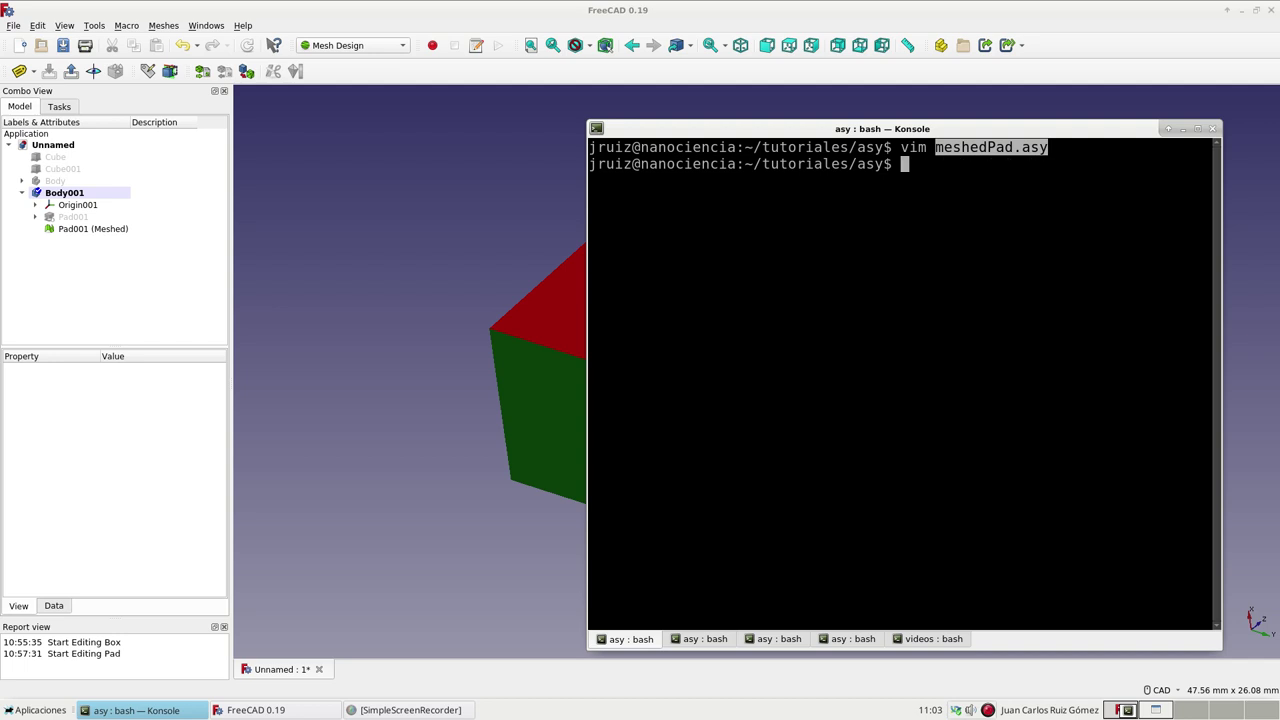
{"action": "type", "text": "asy"}
{"action": "type", "text": " -"}
{"action": "type", "text": "f"}
{"action": "type", "text": " pdf"}
{"action": "middle_click", "coordinate": [1038, 203]}
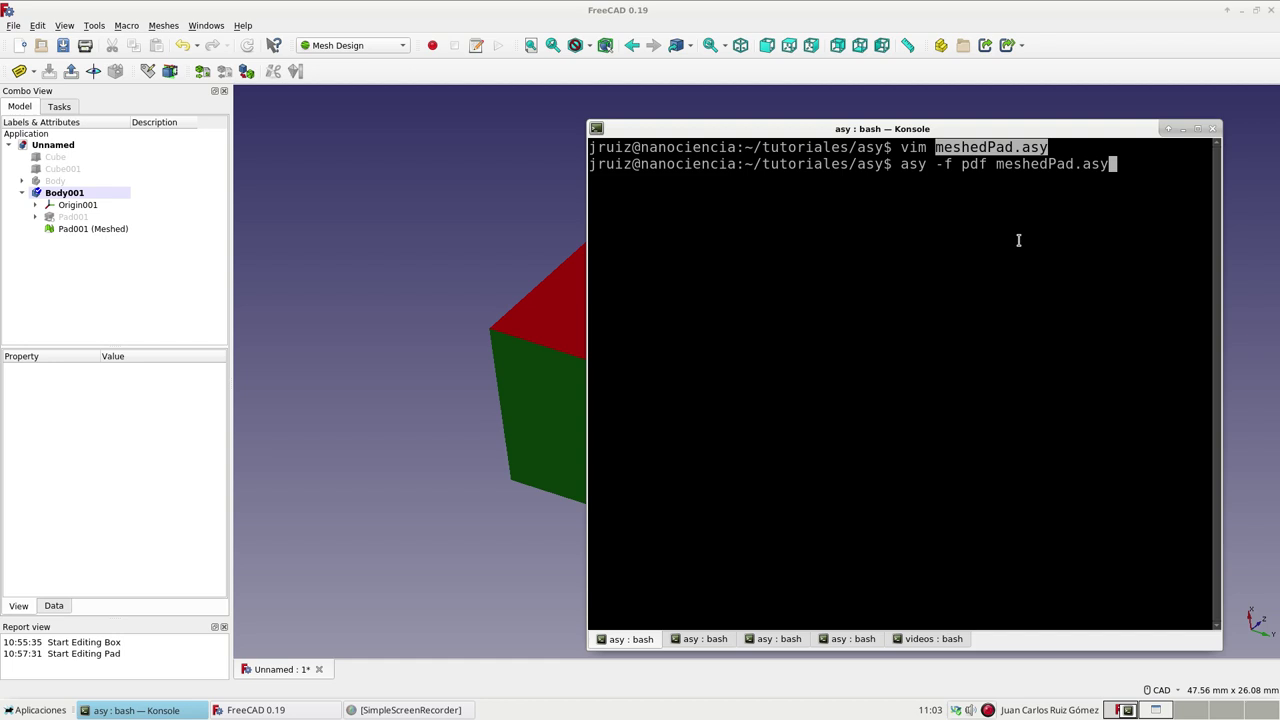
{"action": "key", "text": "Return"}
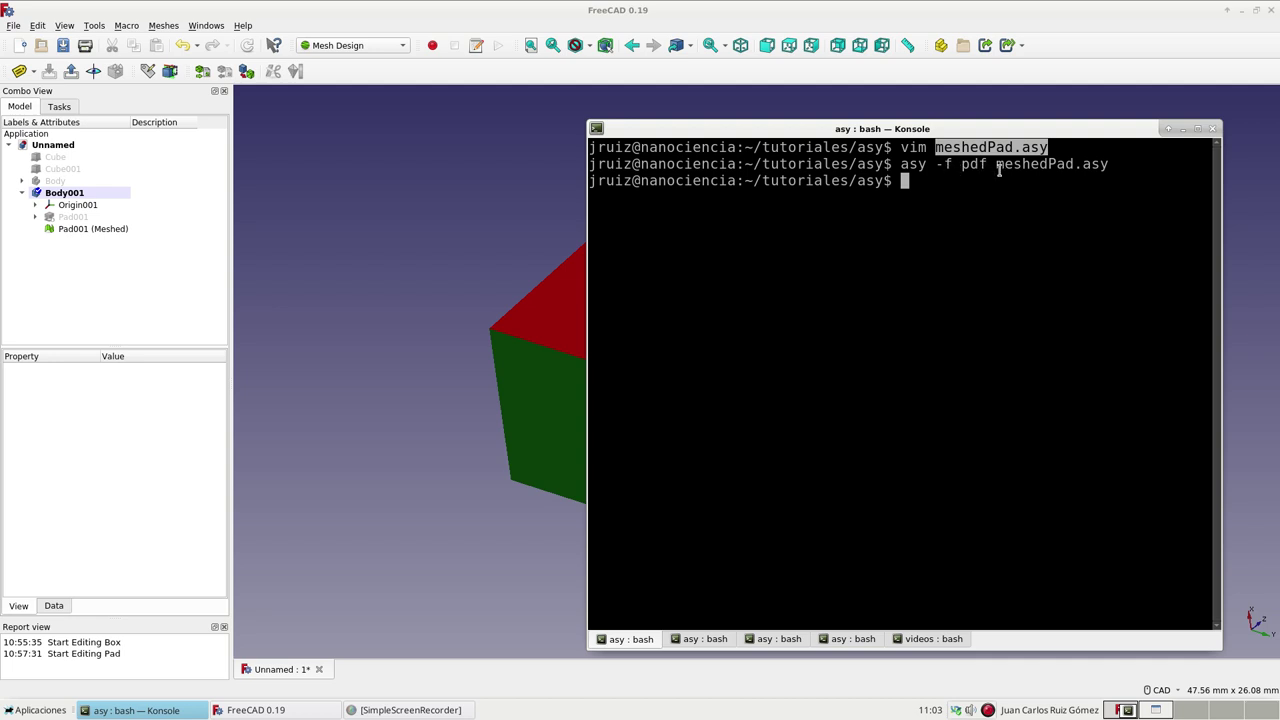
{"action": "left_click", "coordinate": [1074, 165]}
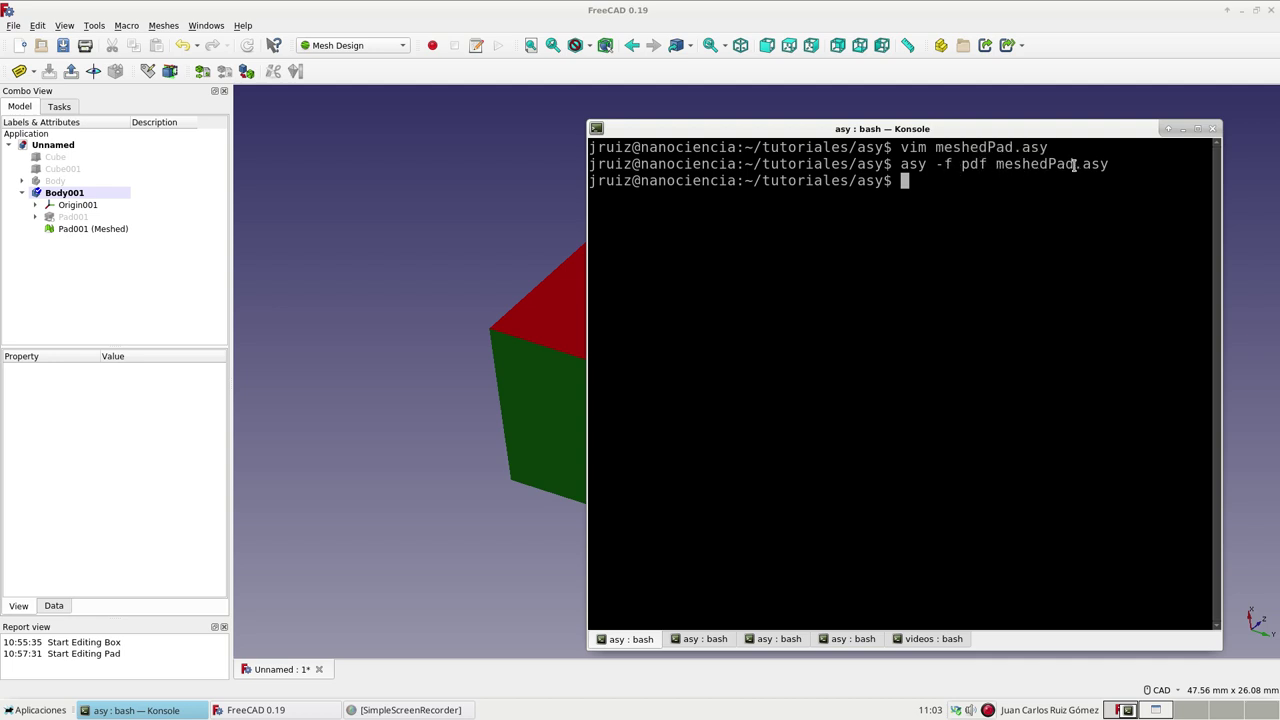
{"action": "left_click_drag", "start_coordinate": [1074, 165], "coordinate": [997, 165]}
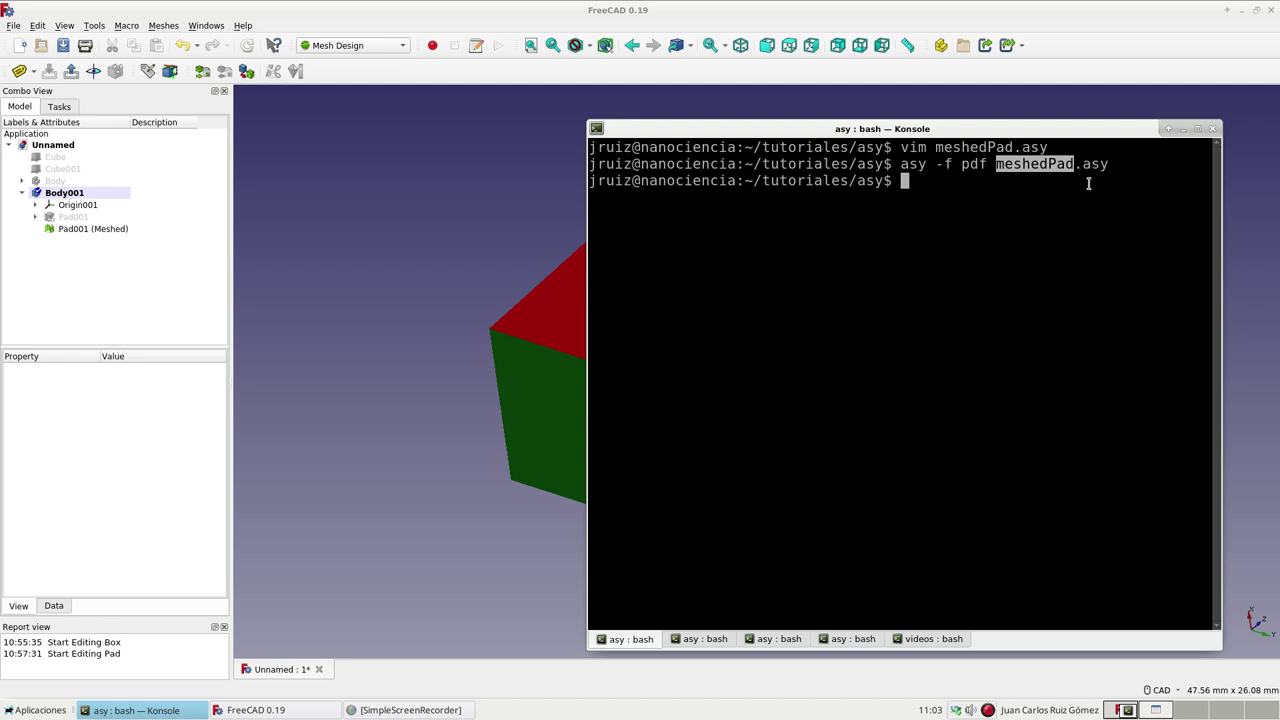
Switch to the second 'asy : bash' session holding the 'acroread meshedPad.pdf' command.
{"action": "left_click", "coordinate": [722, 641]}
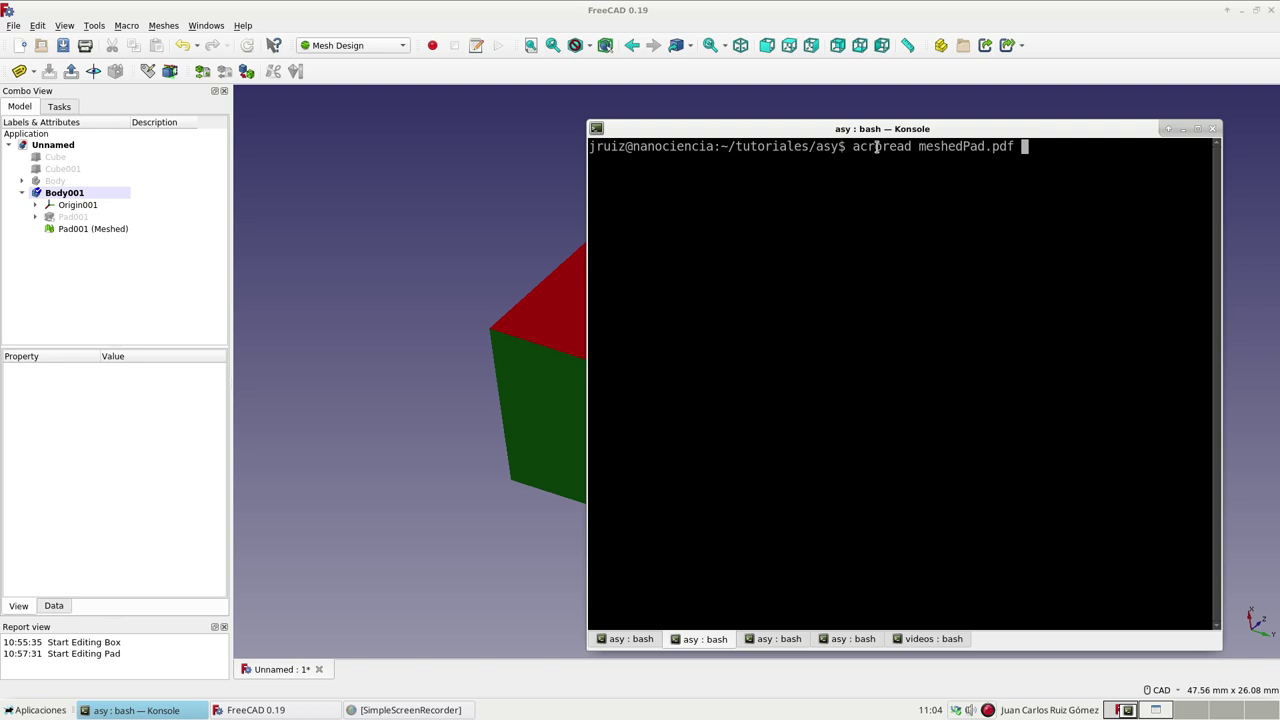
{"action": "double_click", "coordinate": [876, 146]}
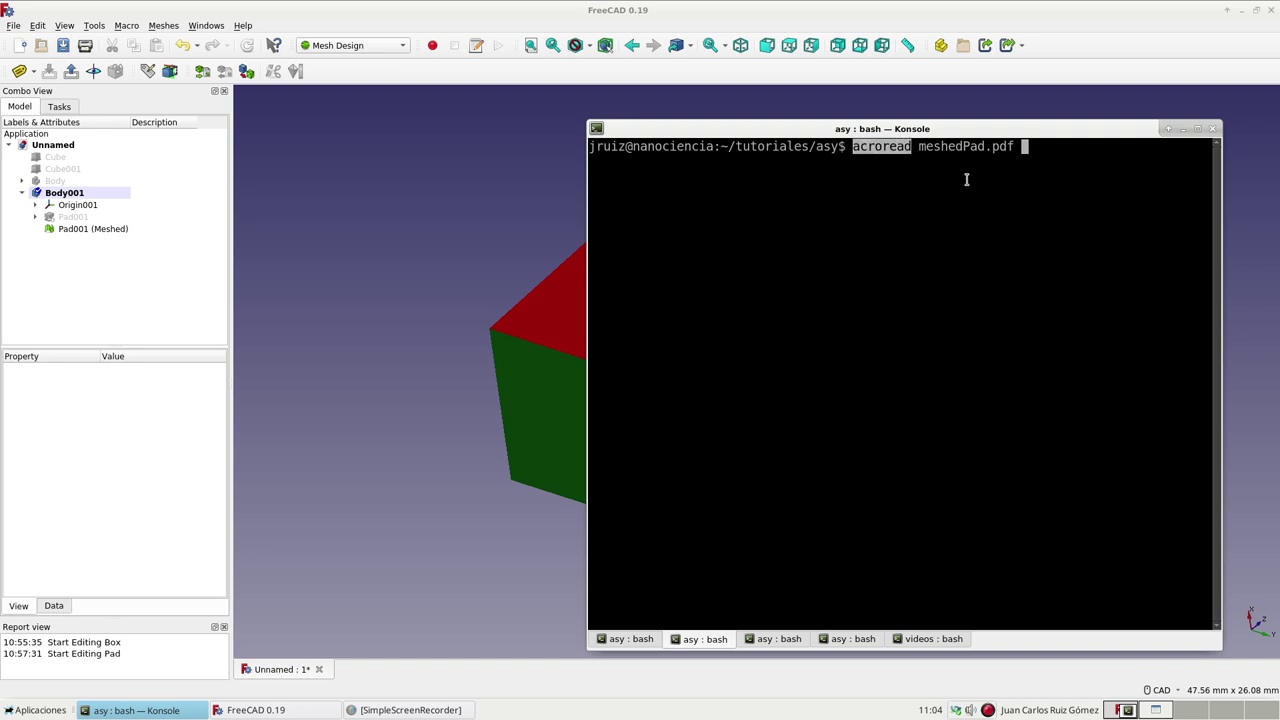
{"action": "left_click", "coordinate": [1028, 146]}
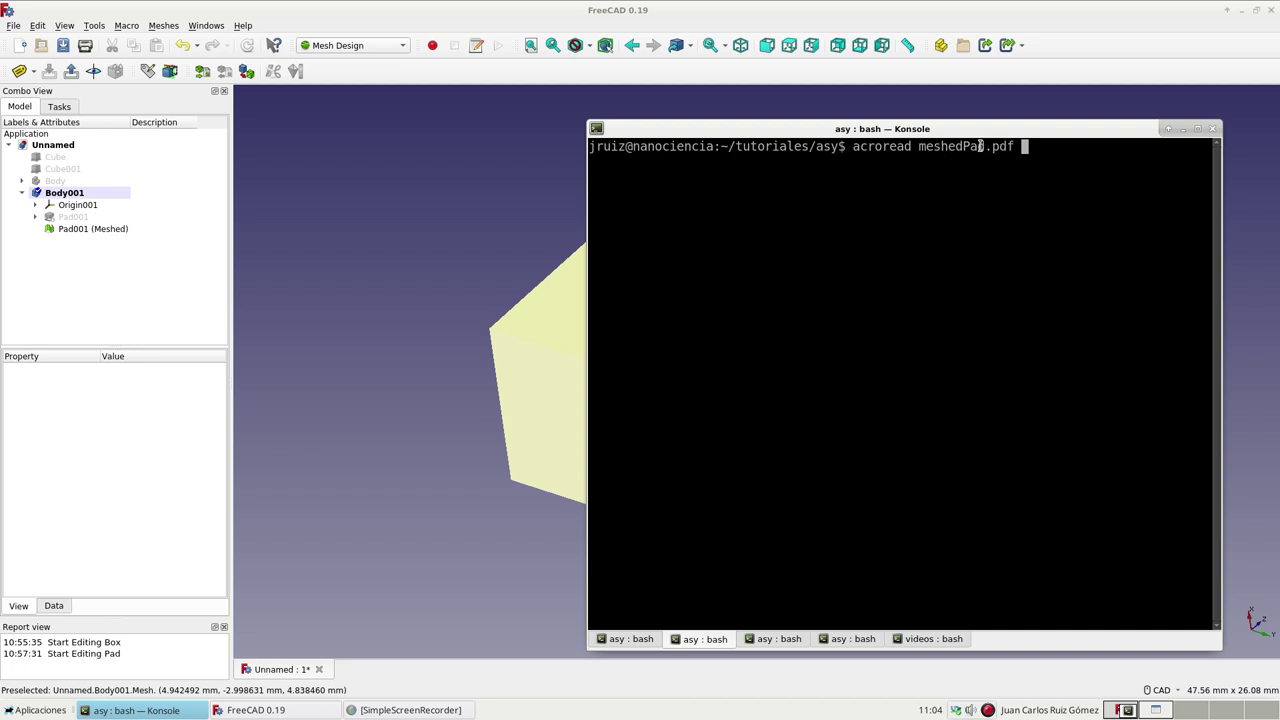
{"action": "left_click_drag", "start_coordinate": [983, 146], "coordinate": [918, 146]}
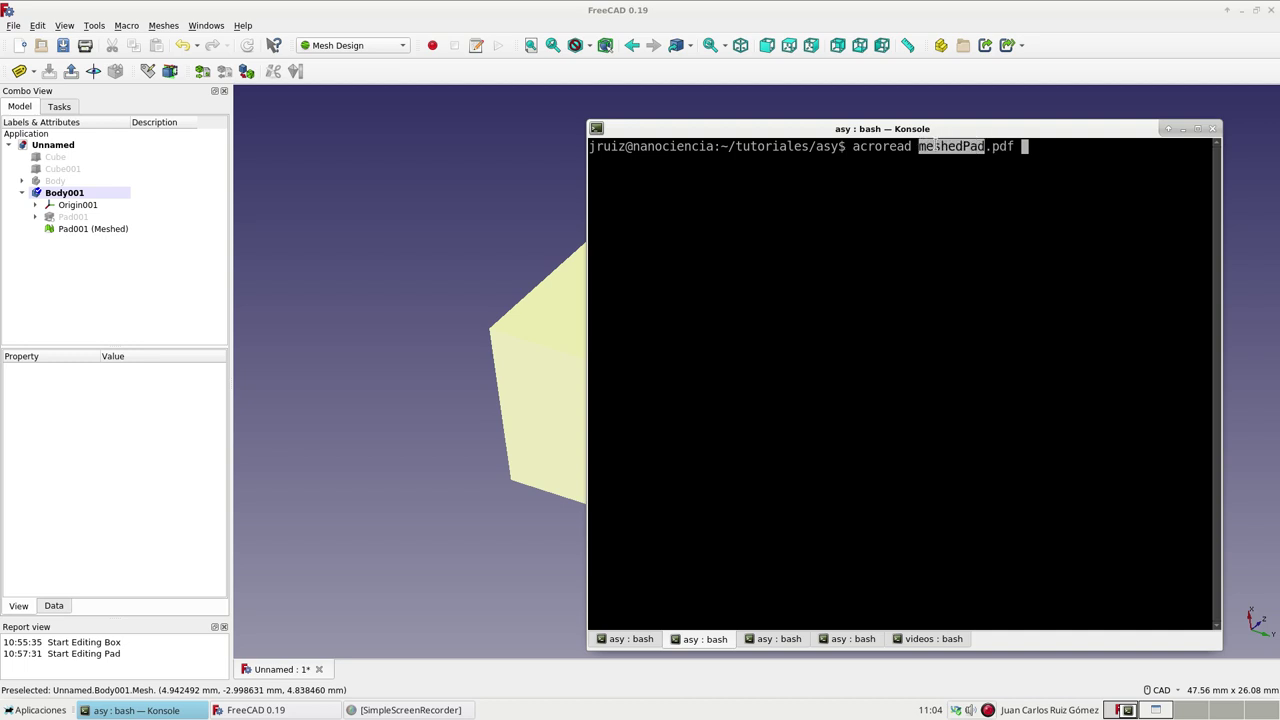
{"action": "left_click", "coordinate": [740, 45]}
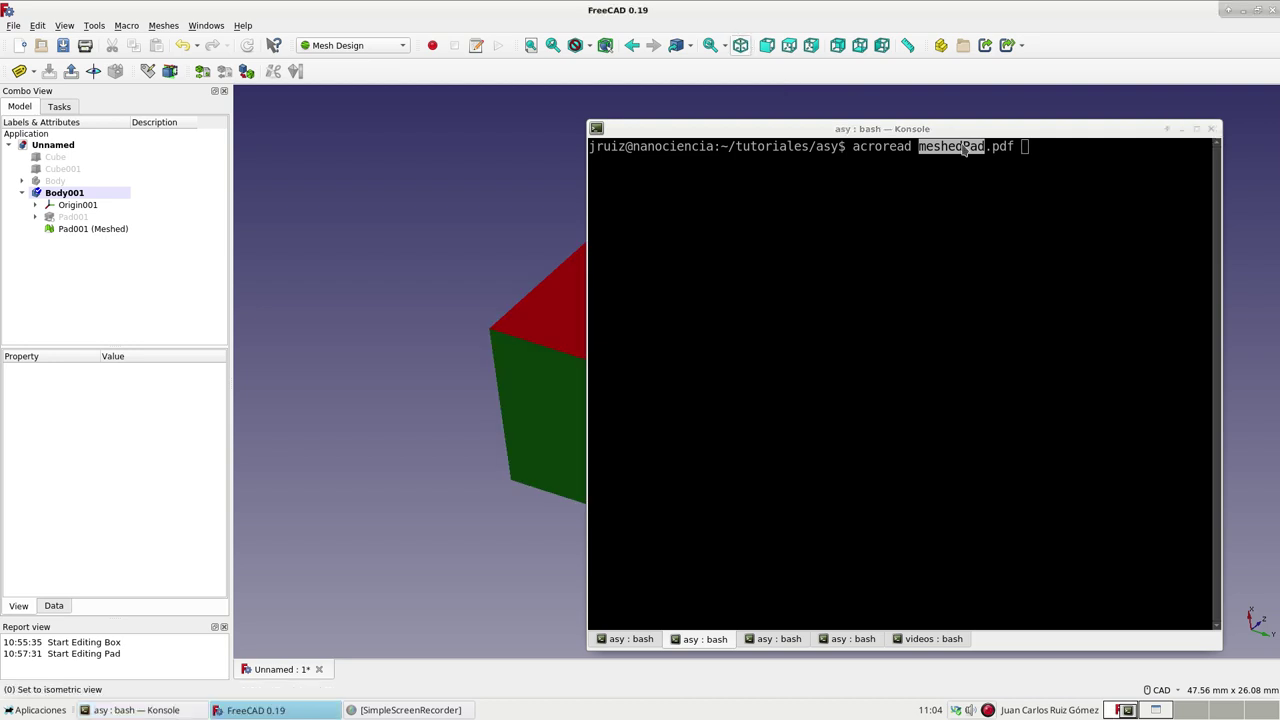
{"action": "left_click", "coordinate": [1000, 148]}
{"action": "left_click", "coordinate": [1056, 176]}
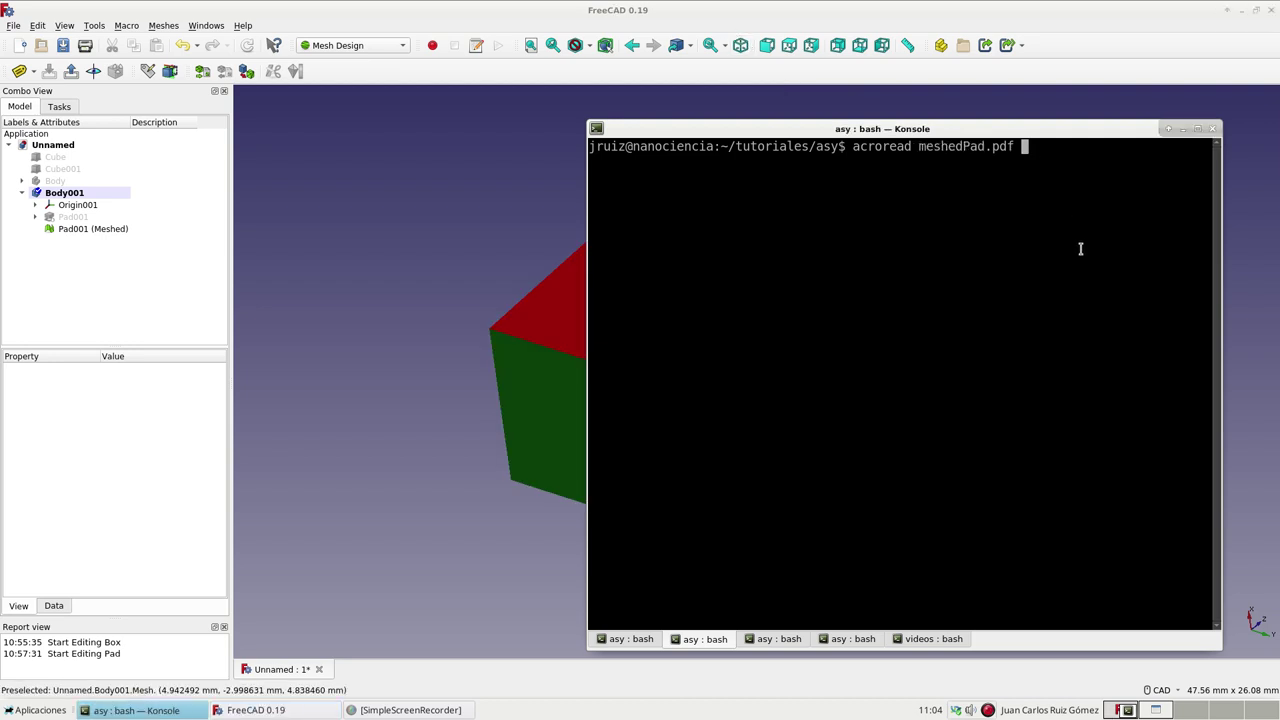
Open meshedPad.pdf in Adobe Reader and choose 'Trust this document one time only'.
{"action": "key", "text": "Return"}
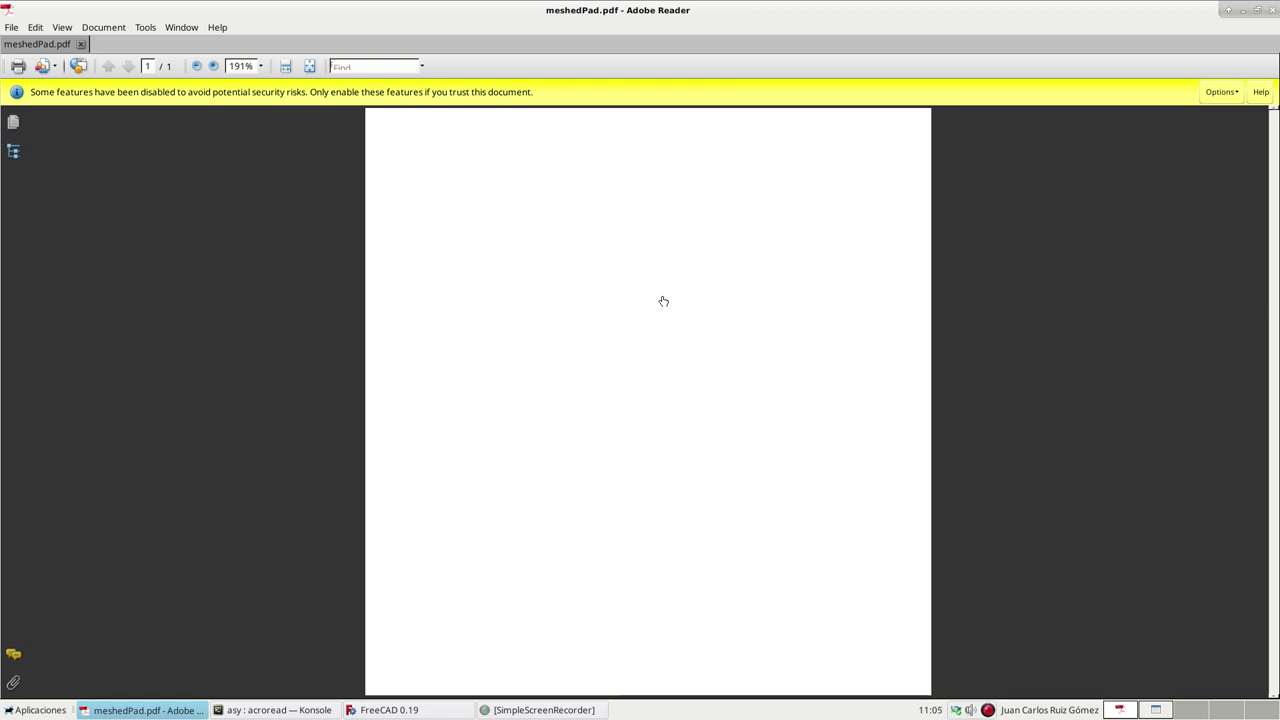
{"action": "left_click", "coordinate": [1214, 94]}
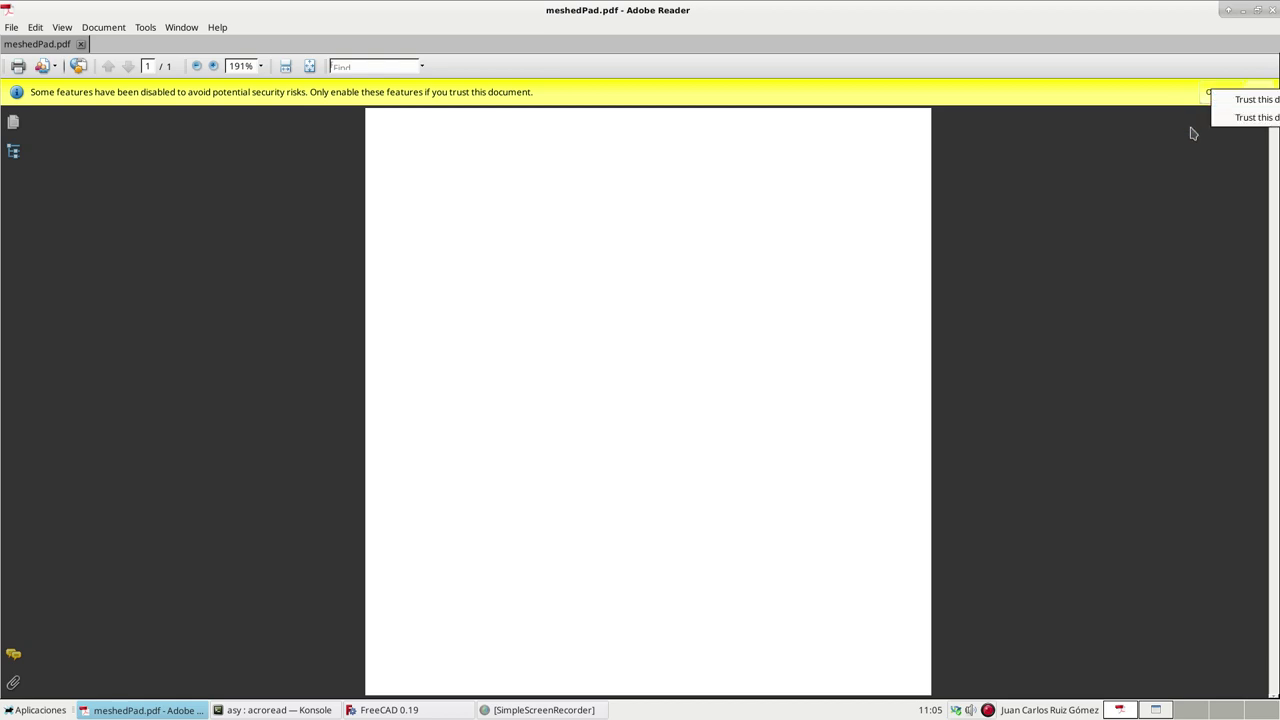
{"action": "left_click", "coordinate": [1213, 95]}
{"action": "left_click", "coordinate": [1212, 96]}
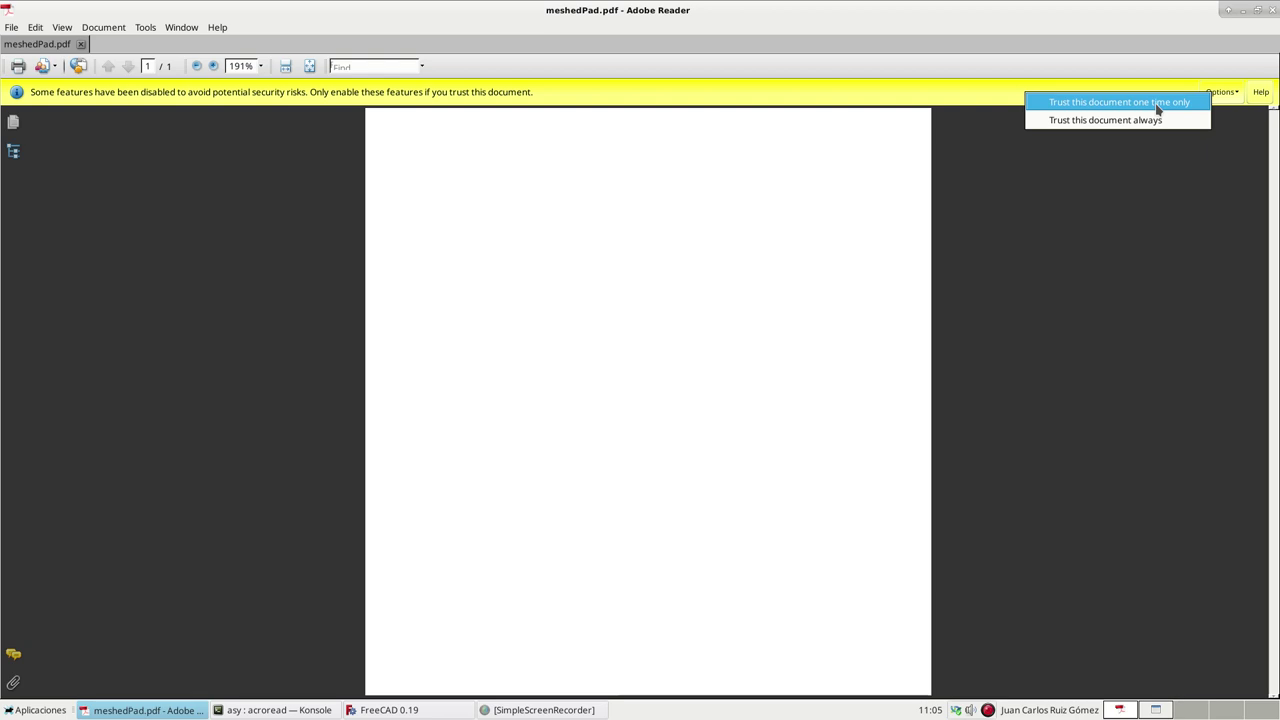
{"action": "left_click", "coordinate": [1157, 104]}
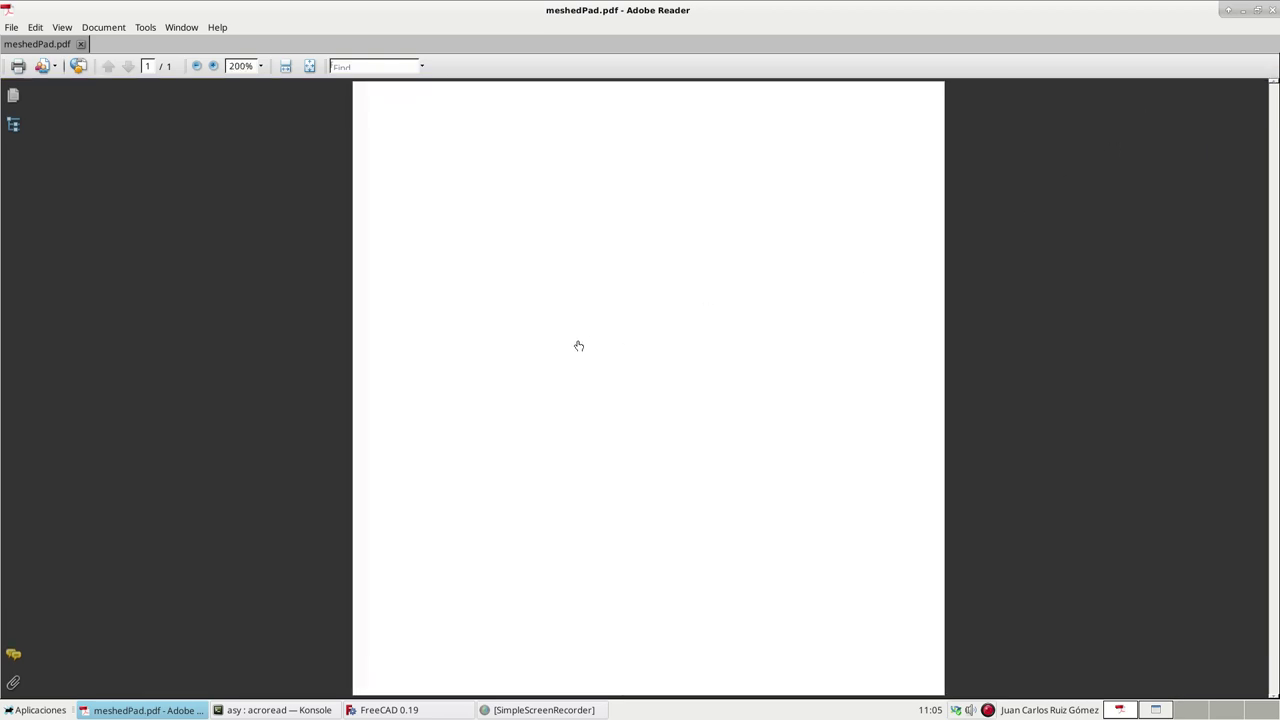
Activate the 3D cube, zoom out and rotate it to view its coloured faces, then close the PDF.
{"action": "left_click", "coordinate": [627, 327]}
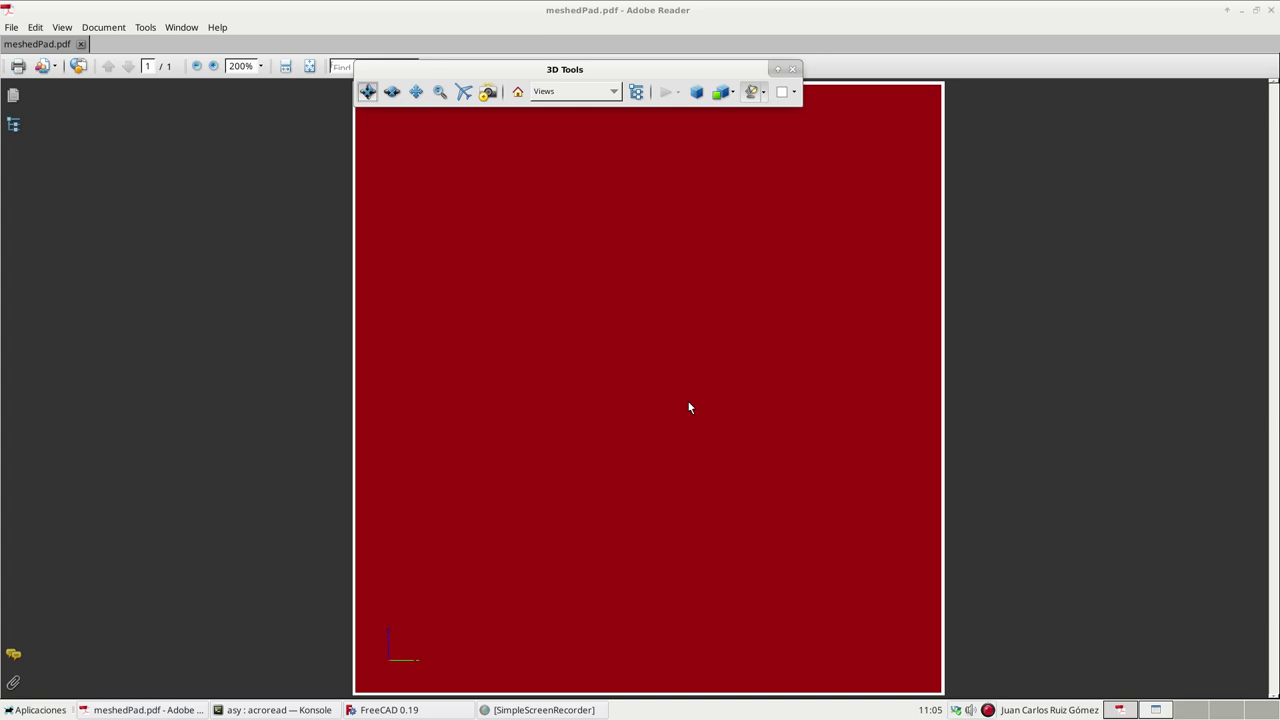
{"action": "scroll", "coordinate": [689, 407], "scroll_direction": "down", "scroll_amount": 5}
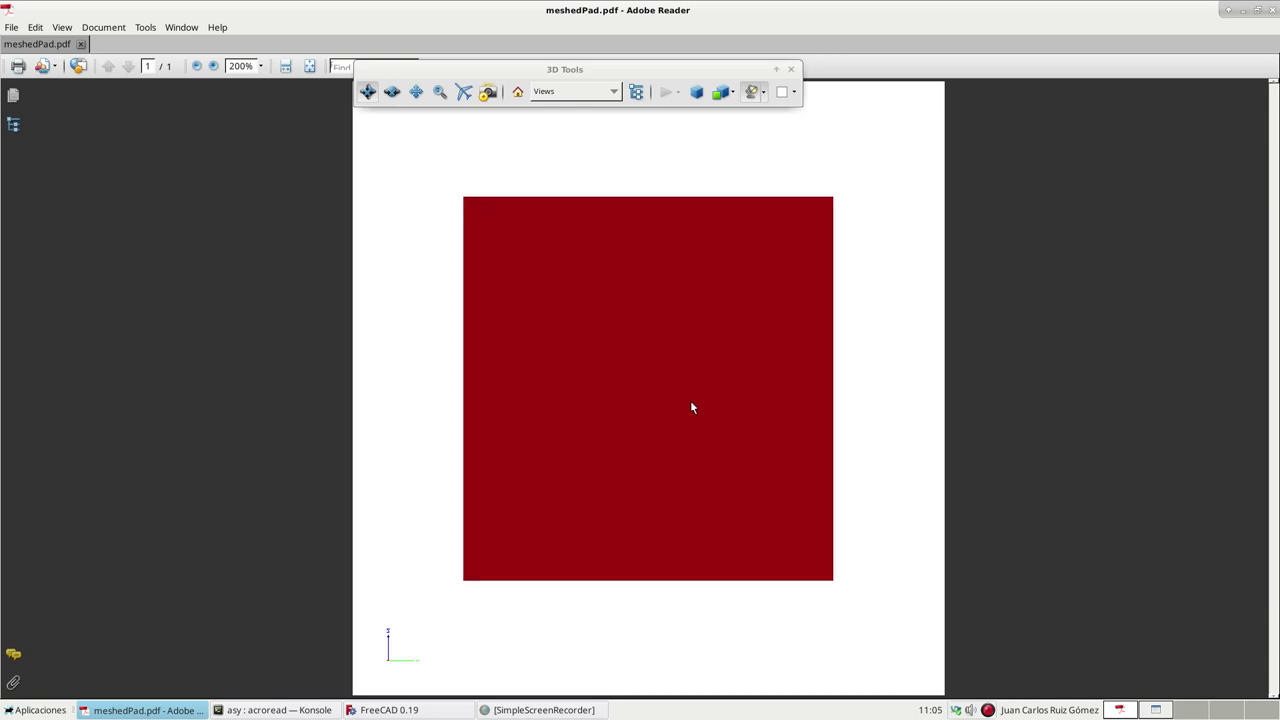
{"action": "scroll", "coordinate": [690, 407], "scroll_direction": "down", "scroll_amount": 3}
{"action": "scroll", "coordinate": [690, 407], "scroll_direction": "down", "scroll_amount": 2}
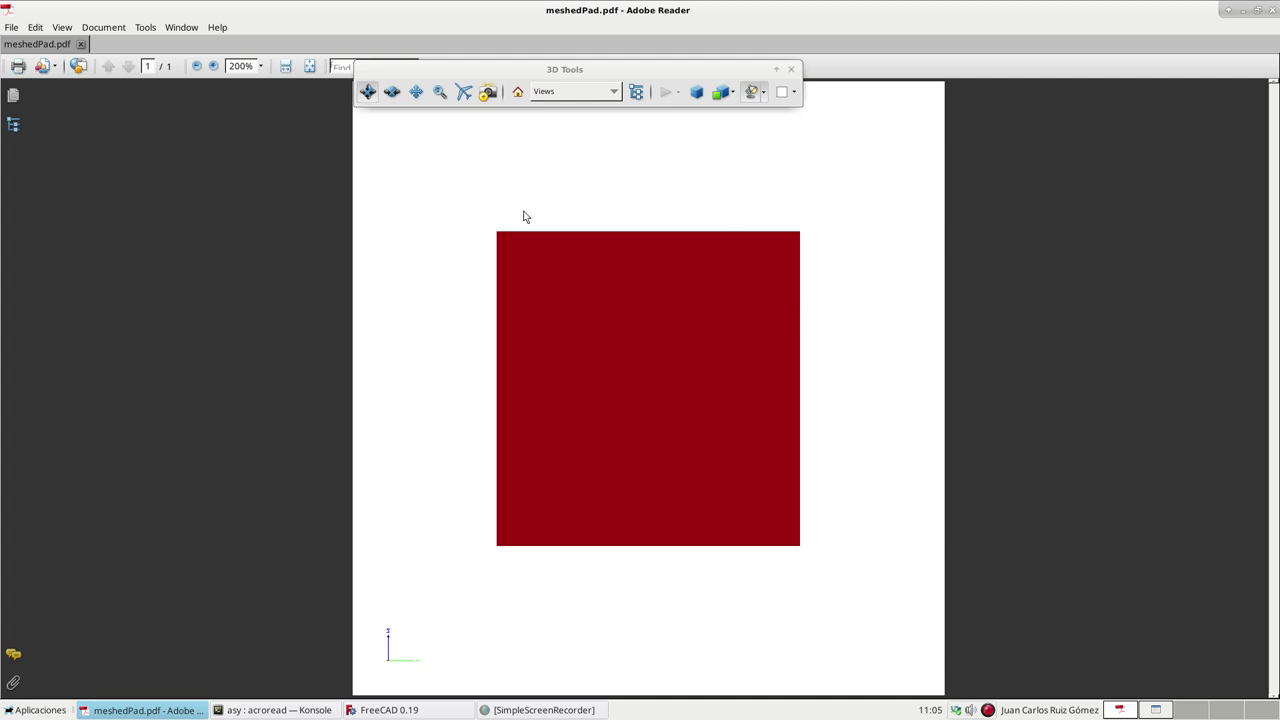
{"action": "mouse_move", "coordinate": [515, 212]}
{"action": "left_mouse_down"}
{"action": "mouse_move", "coordinate": [812, 385]}
{"action": "mouse_move", "coordinate": [822, 268]}
{"action": "mouse_move", "coordinate": [568, 247]}
{"action": "mouse_move", "coordinate": [501, 328]}
{"action": "mouse_move", "coordinate": [558, 401]}
{"action": "mouse_move", "coordinate": [640, 414]}
{"action": "left_mouse_up"}
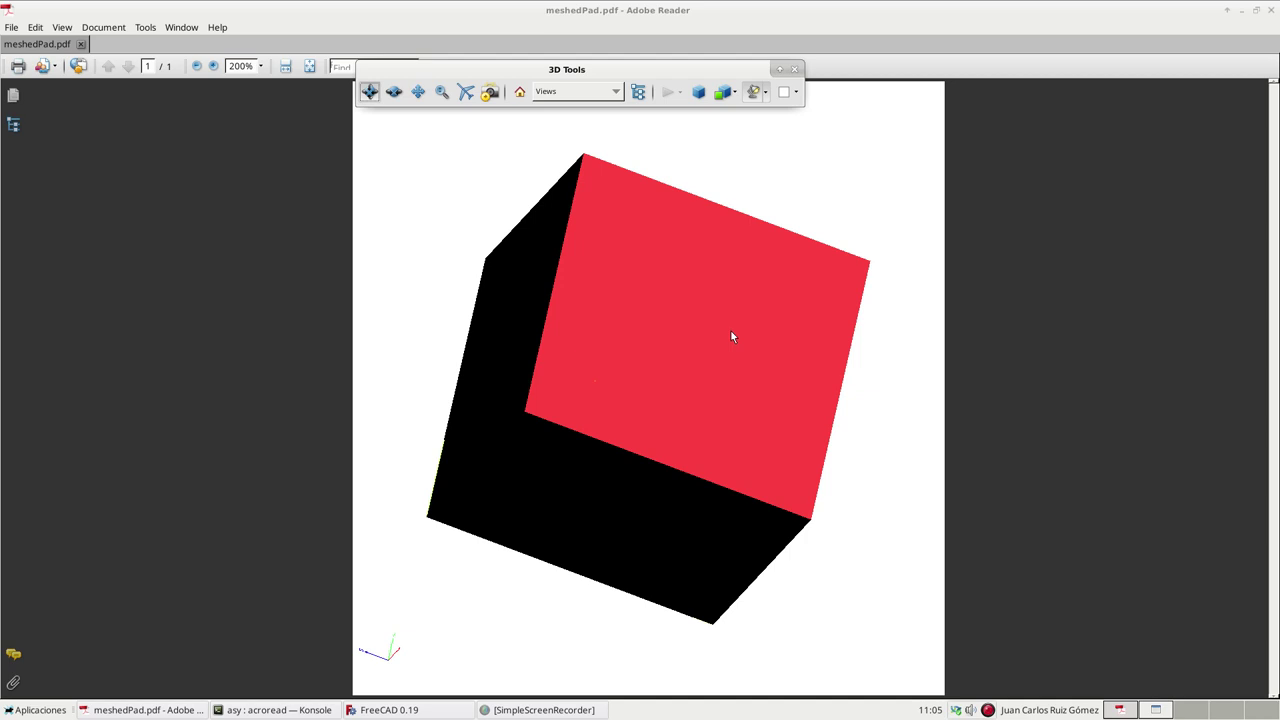
{"action": "mouse_move", "coordinate": [734, 332]}
{"action": "left_mouse_down", "text": "ctrl"}
{"action": "mouse_move", "coordinate": [826, 343]}
{"action": "mouse_move", "coordinate": [721, 342]}
{"action": "mouse_move", "coordinate": [736, 164]}
{"action": "mouse_move", "coordinate": [725, 396]}
{"action": "mouse_move", "coordinate": [805, 395]}
{"action": "mouse_move", "coordinate": [660, 369]}
{"action": "mouse_move", "coordinate": [734, 370]}
{"action": "left_mouse_up", "text": "ctrl"}
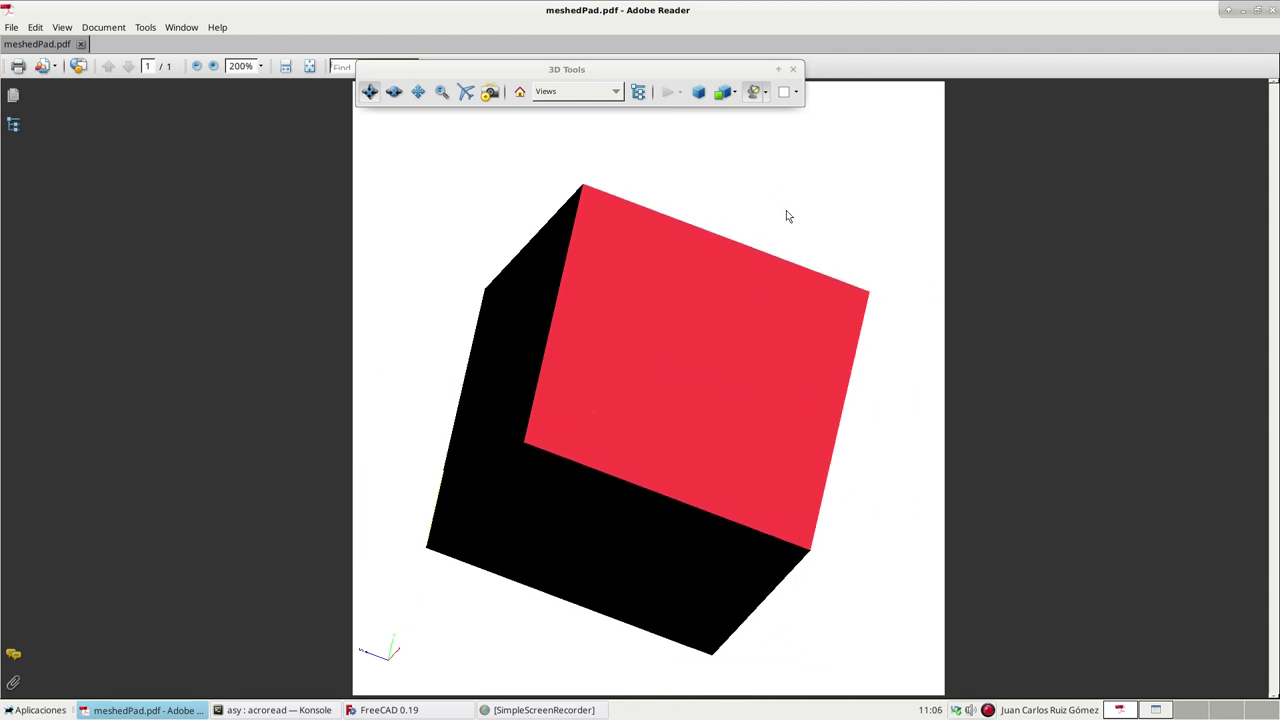
{"action": "mouse_move", "coordinate": [797, 199]}
{"action": "left_mouse_down"}
{"action": "mouse_move", "coordinate": [754, 254]}
{"action": "mouse_move", "coordinate": [727, 367]}
{"action": "mouse_move", "coordinate": [729, 443]}
{"action": "mouse_move", "coordinate": [863, 434]}
{"action": "mouse_move", "coordinate": [820, 314]}
{"action": "mouse_move", "coordinate": [657, 231]}
{"action": "mouse_move", "coordinate": [794, 463]}
{"action": "mouse_move", "coordinate": [625, 316]}
{"action": "mouse_move", "coordinate": [623, 266]}
{"action": "mouse_move", "coordinate": [706, 234]}
{"action": "left_mouse_up"}
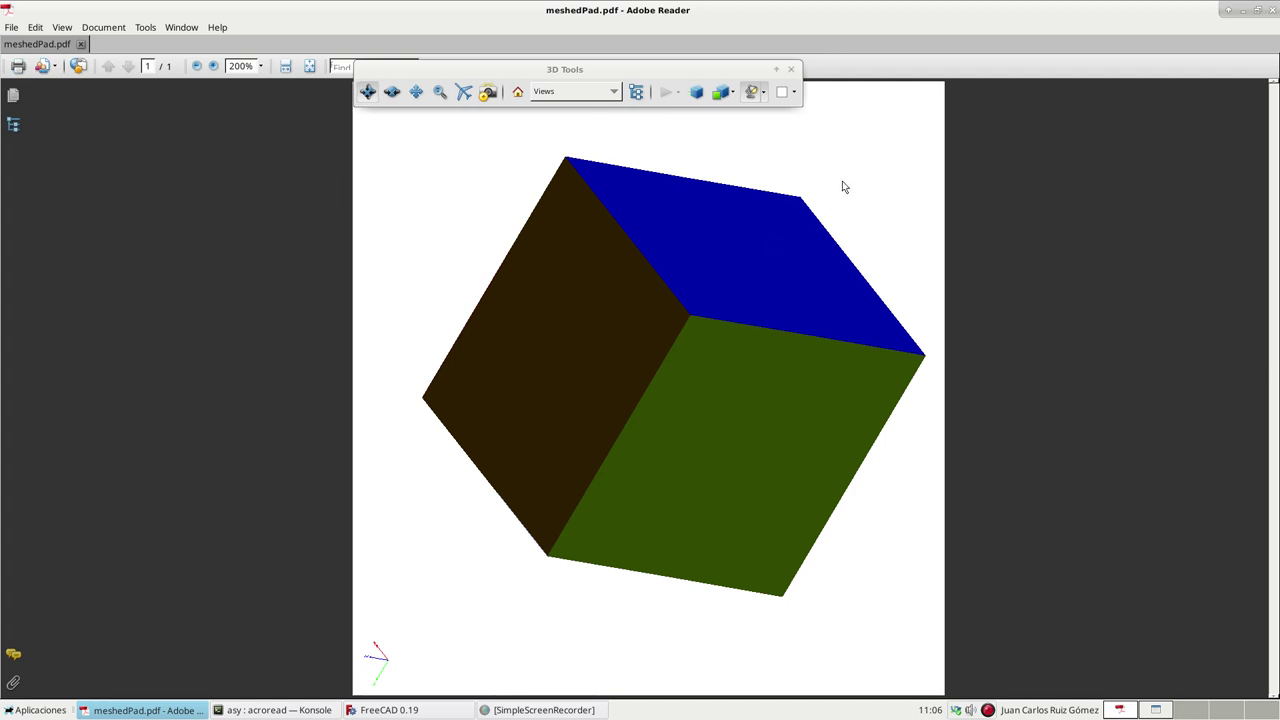
{"action": "left_click", "coordinate": [81, 45]}
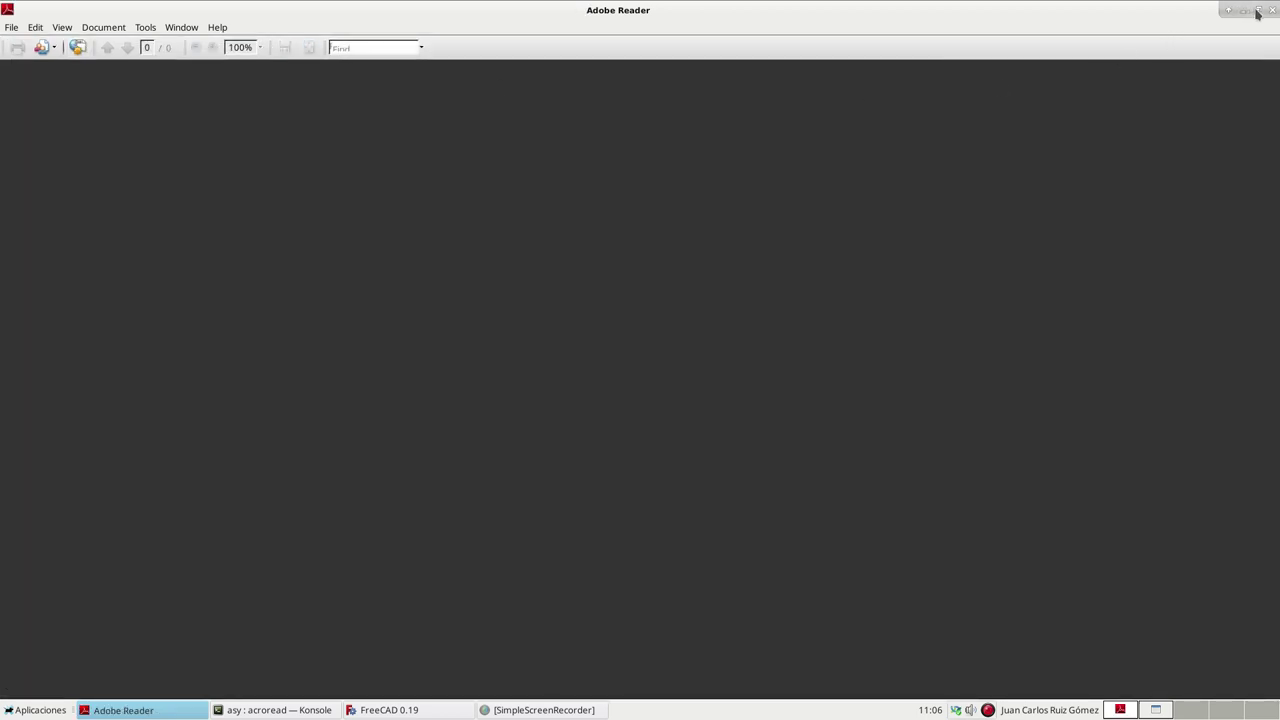
Close Adobe Reader, clear the third Konsole session, and recall 'vim meshedPadInteractivo.tex'.
{"action": "left_click", "coordinate": [1272, 10]}
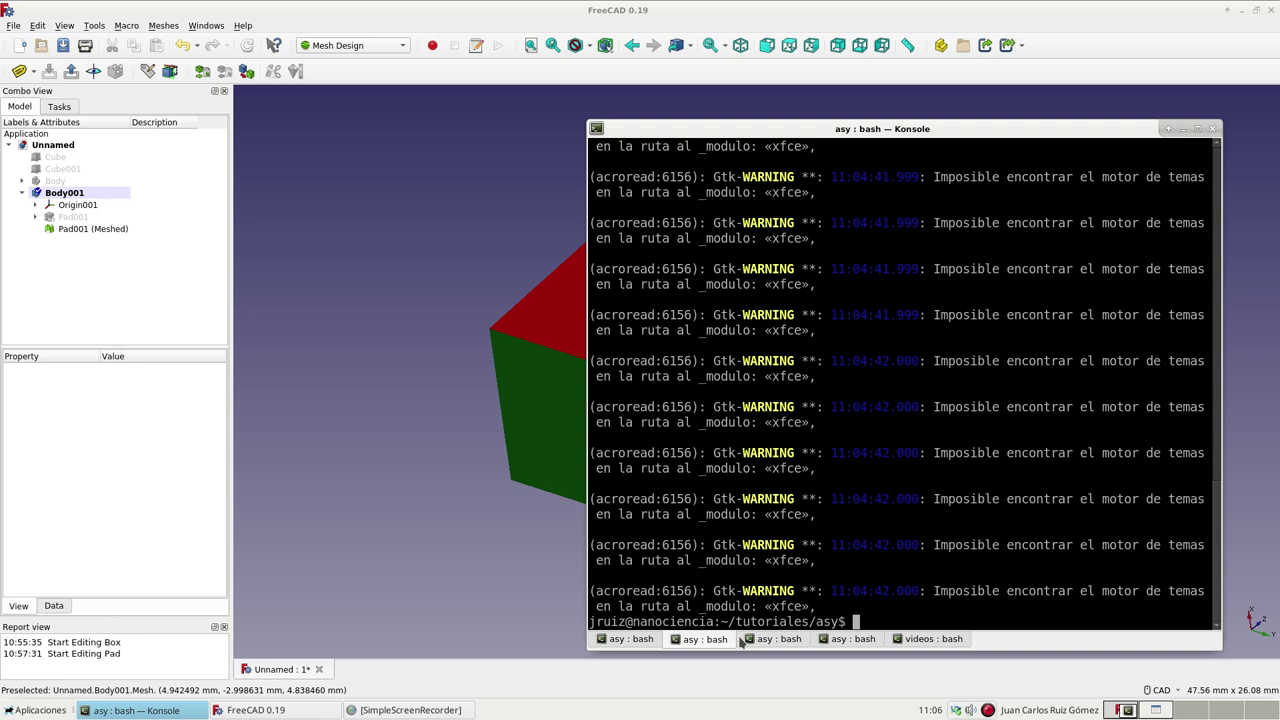
{"action": "left_click", "coordinate": [771, 639]}
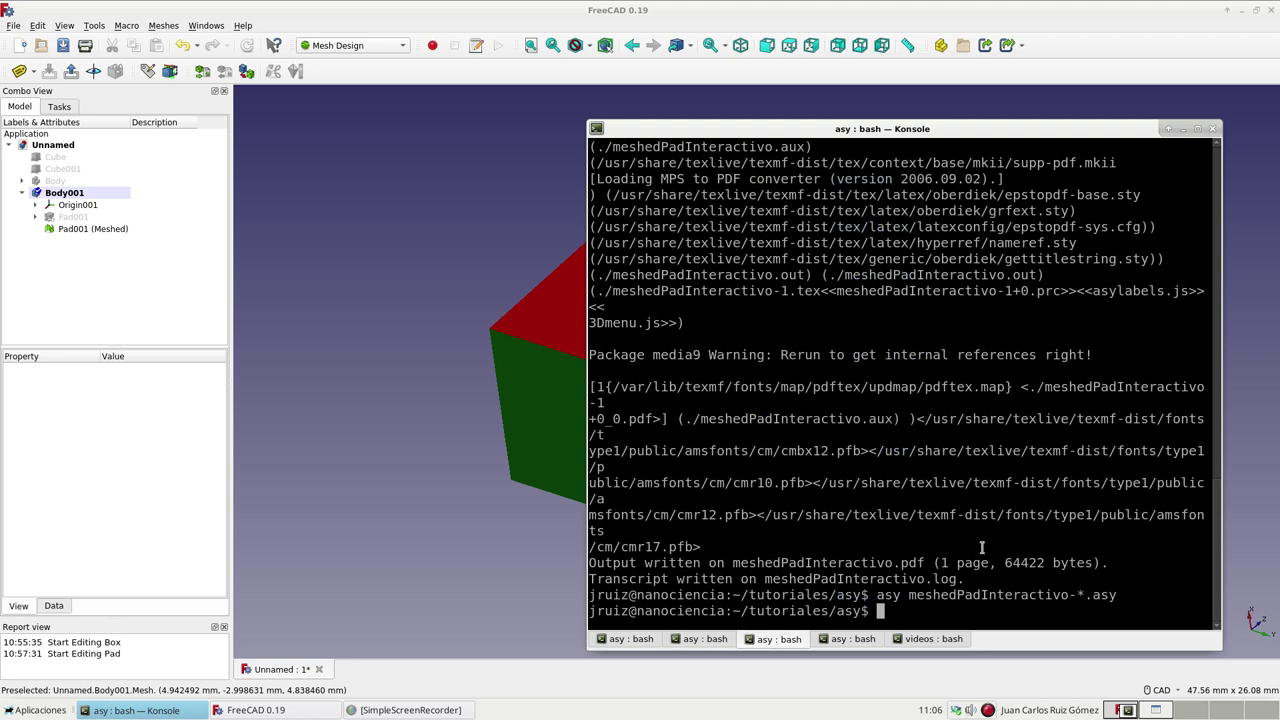
{"action": "type", "text": "cle"}
{"action": "type", "text": "ar"}
{"action": "key", "text": "Return"}
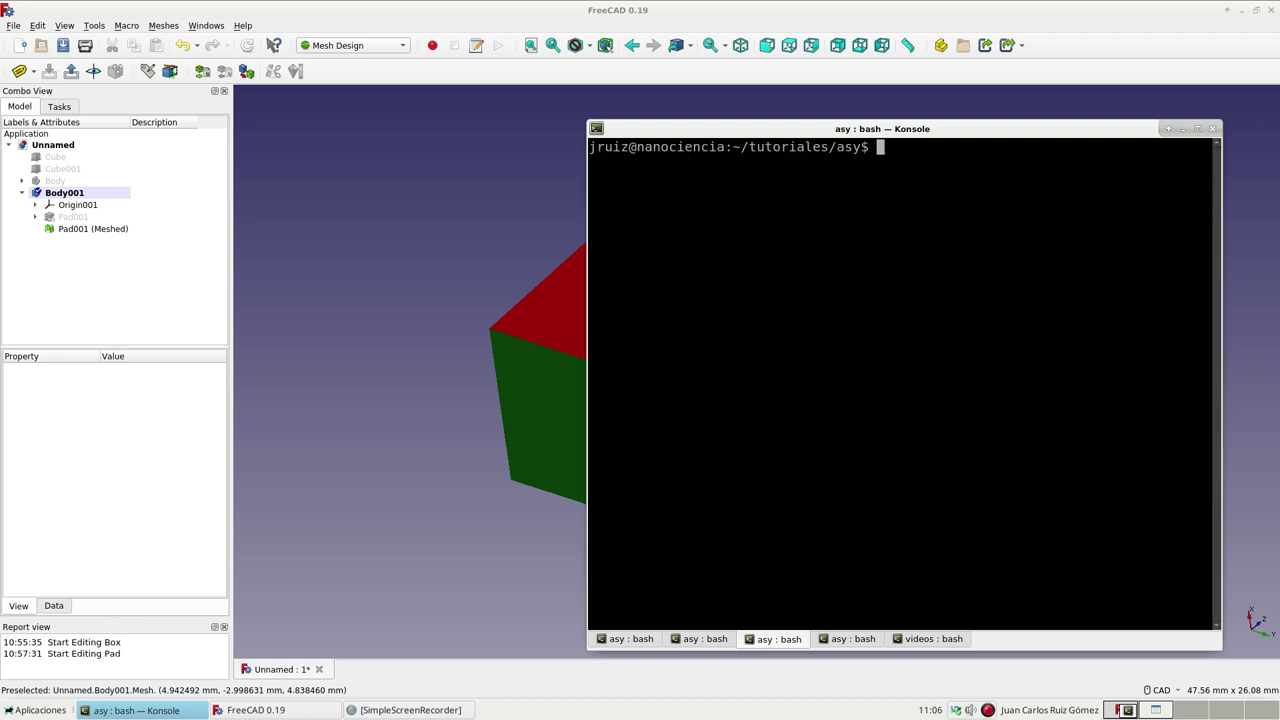
{"action": "key", "text": "Up"}
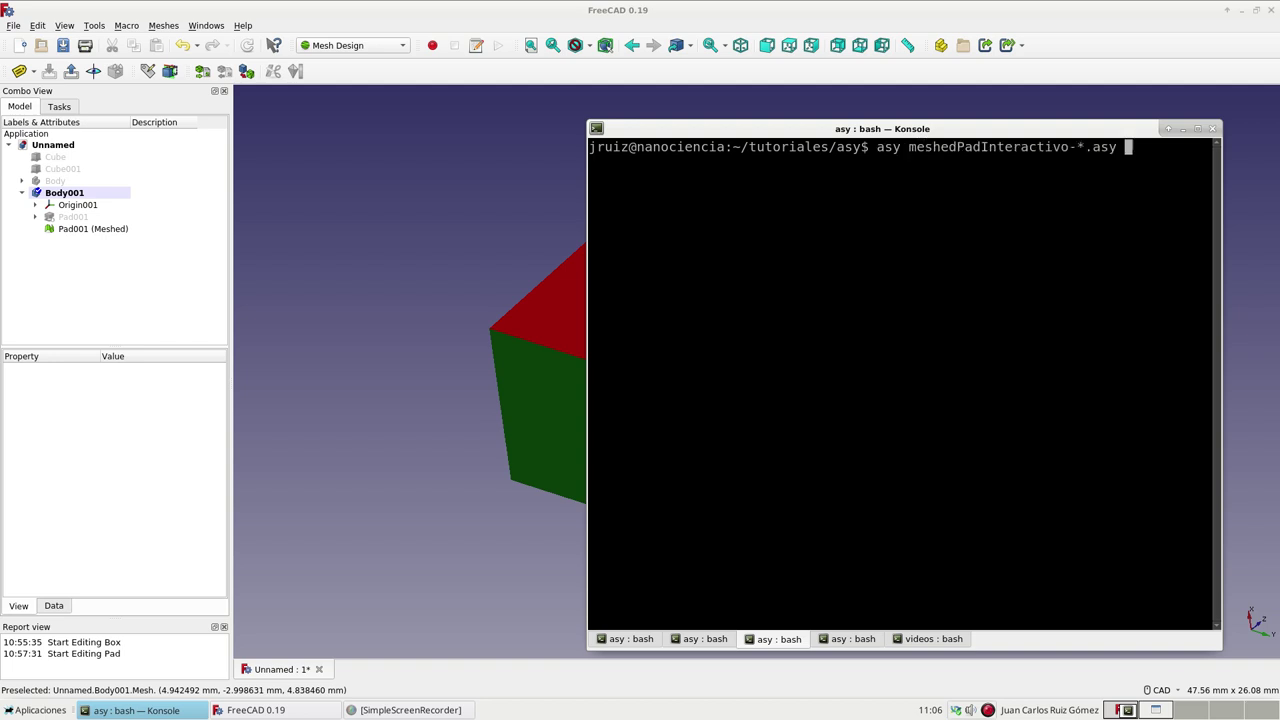
{"action": "key", "text": "Up"}
{"action": "key", "text": "Up"}
Highlight the meshedPadInteractivo.tex file name, pointing out its Interactivo part, in the waiting command.
{"action": "double_click", "coordinate": [945, 152]}
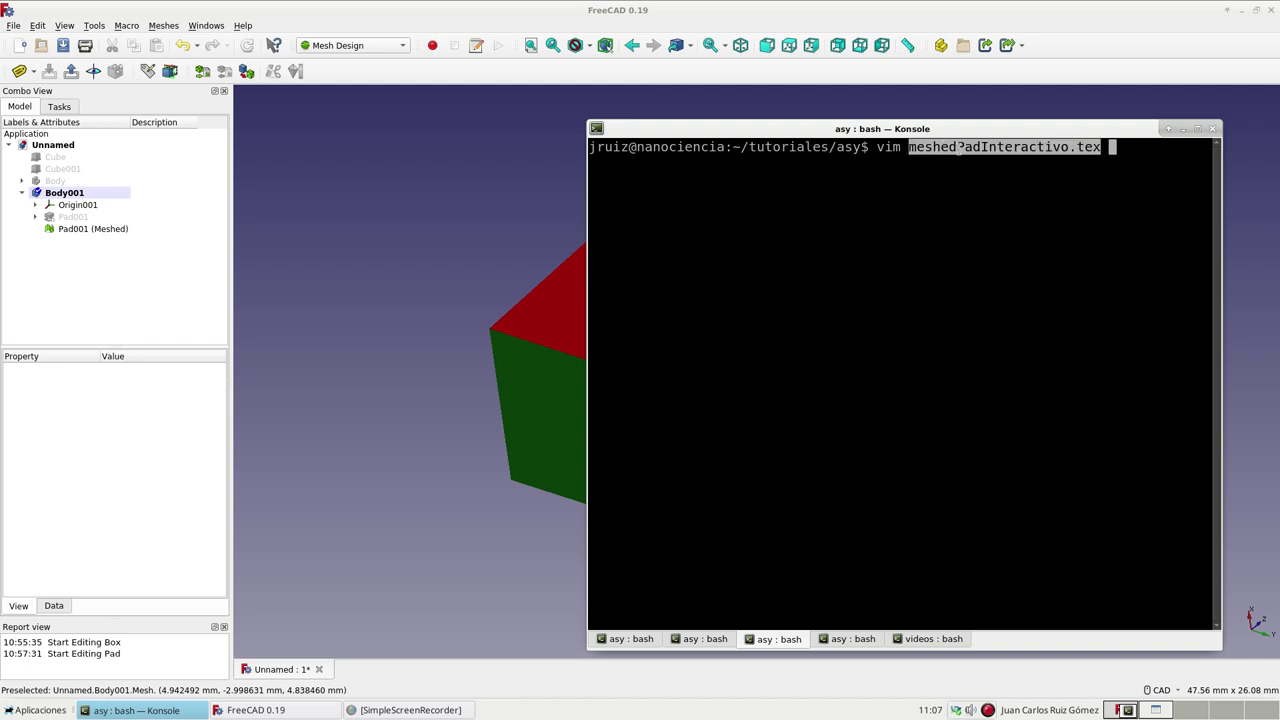
{"action": "left_click", "coordinate": [1009, 148]}
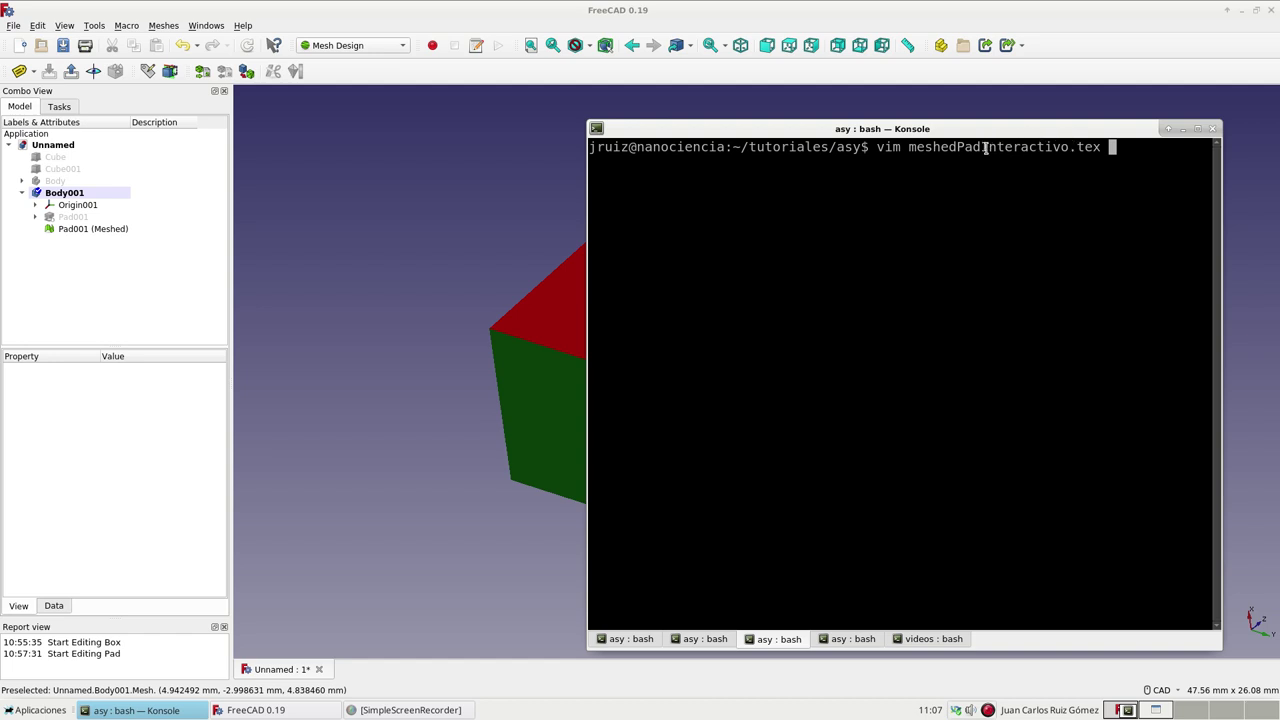
{"action": "left_click_drag", "start_coordinate": [986, 147], "coordinate": [1101, 147]}
{"action": "left_click", "coordinate": [1101, 147]}
Open meshedPadInteractivo.tex in vim and highlight its \usepackage{asymptote}, \begin{document}, \end{document} and asy environment lines.
{"action": "key", "text": "Return"}
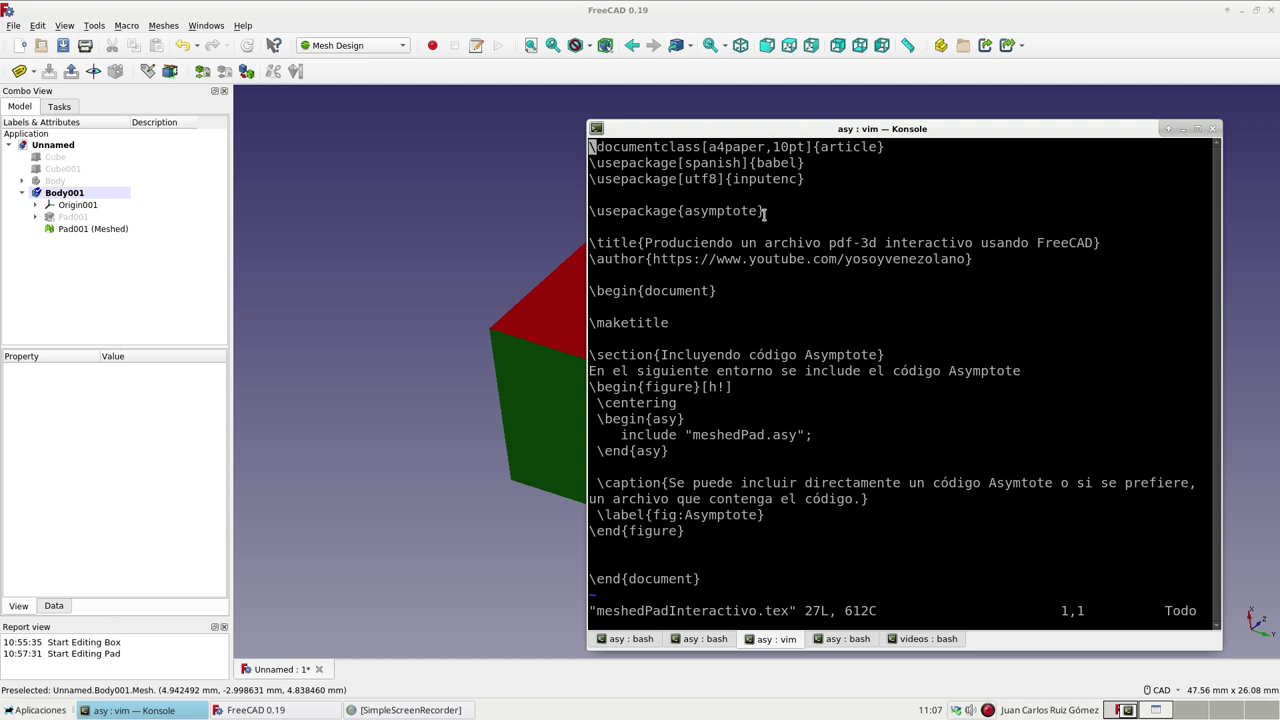
{"action": "left_click_drag", "start_coordinate": [767, 210], "coordinate": [589, 206]}
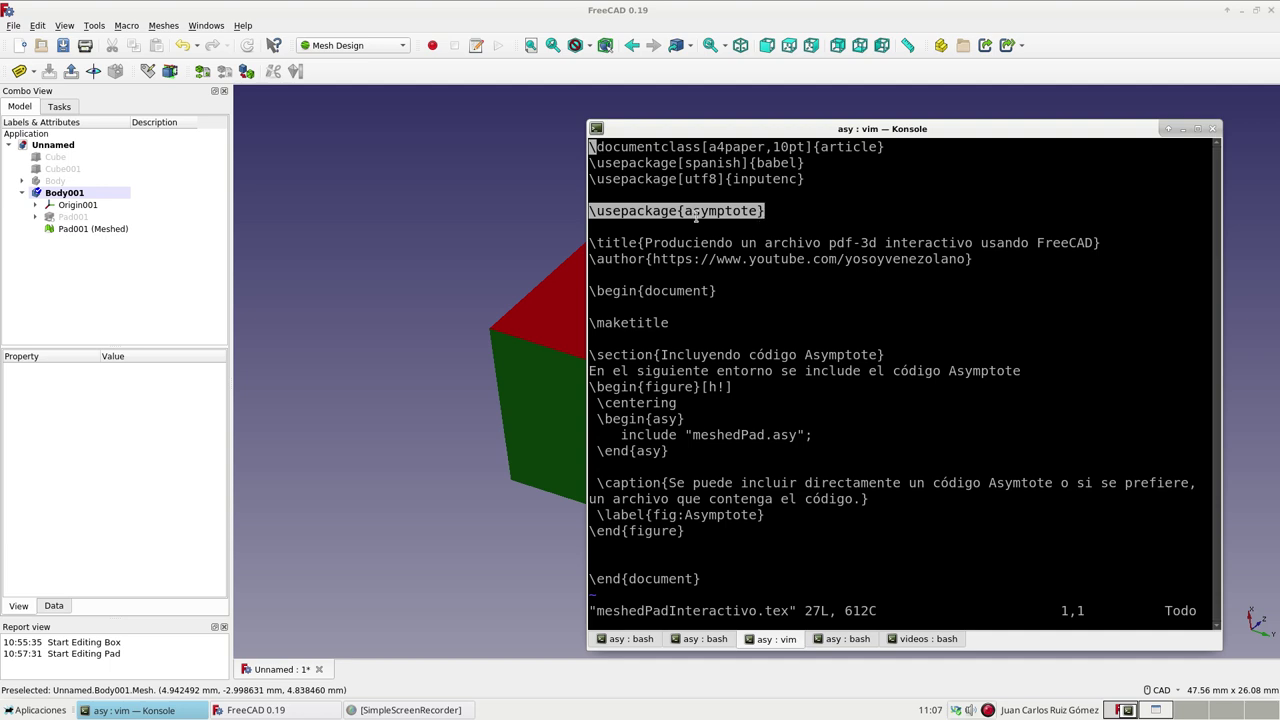
{"action": "left_click", "coordinate": [786, 213]}
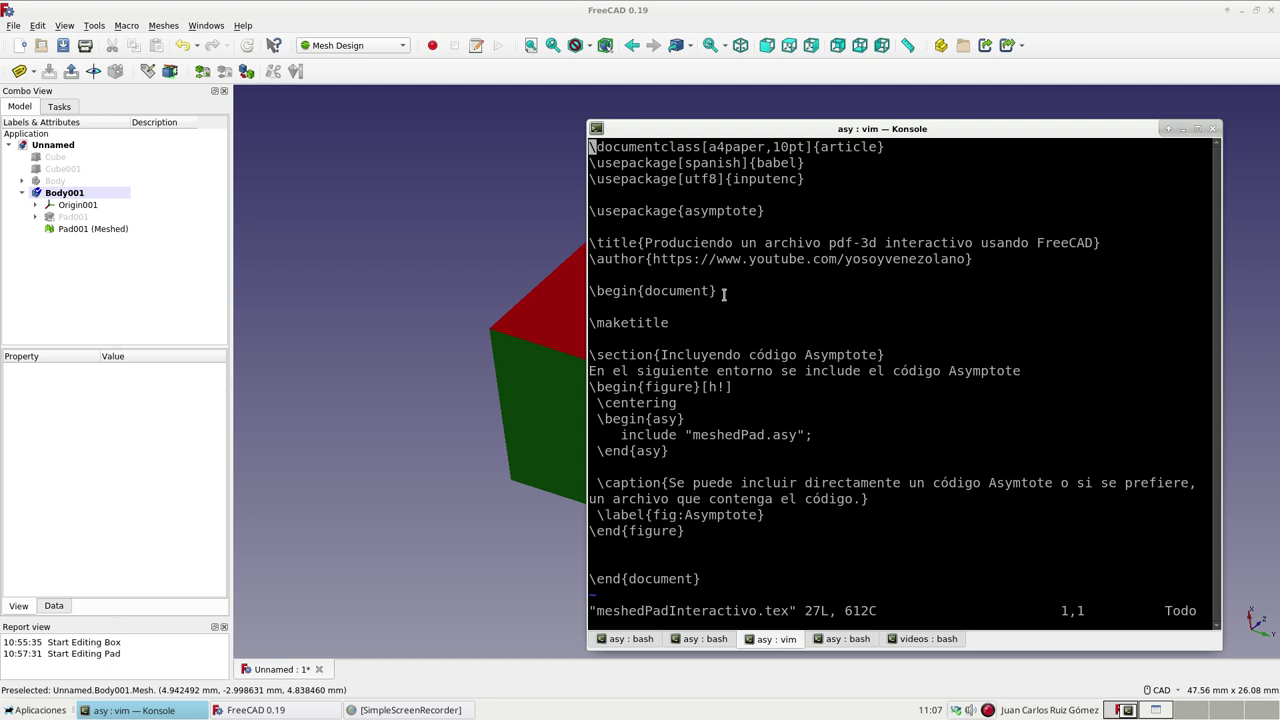
{"action": "left_click_drag", "start_coordinate": [723, 291], "coordinate": [589, 291]}
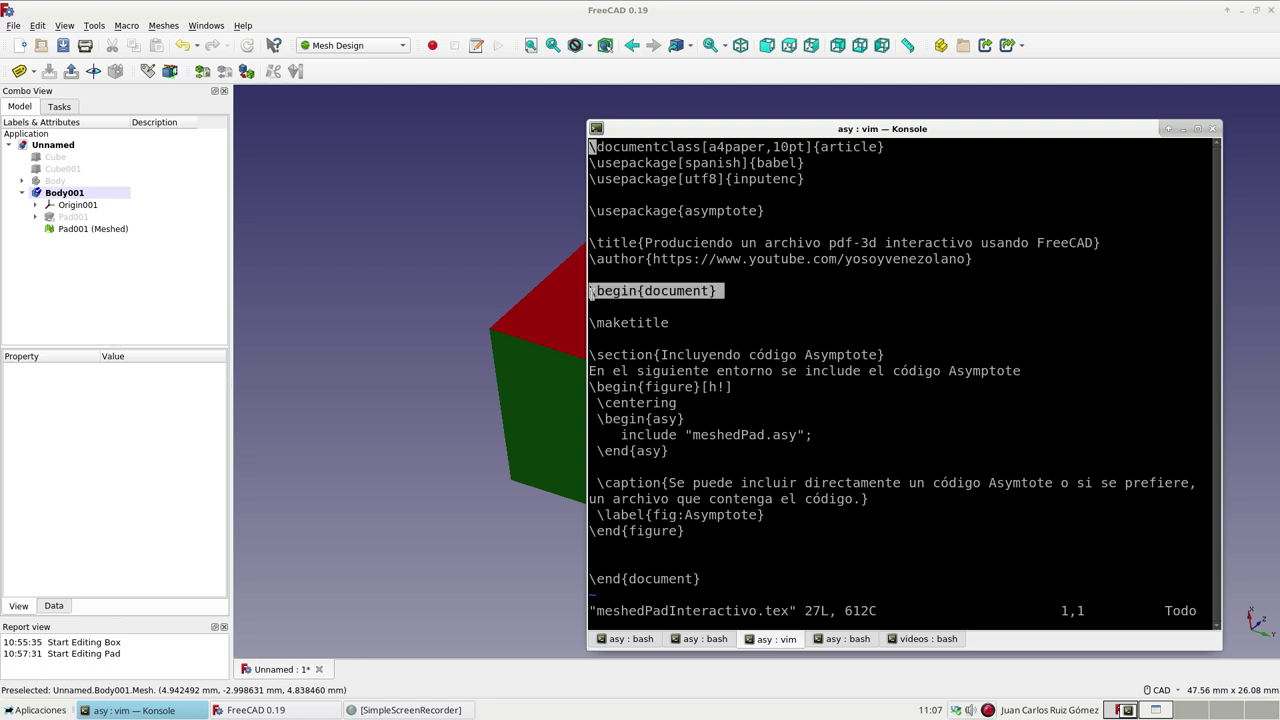
{"action": "left_click_drag", "start_coordinate": [703, 580], "coordinate": [587, 577]}
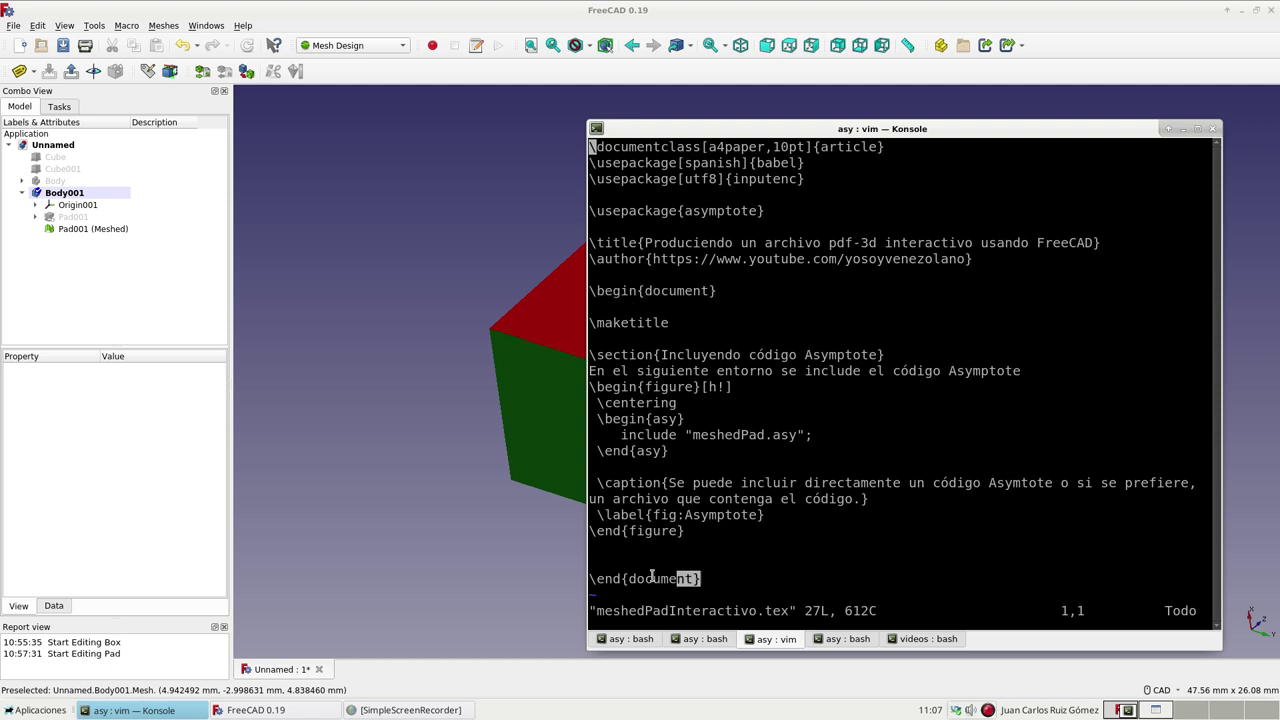
{"action": "left_click", "coordinate": [768, 212]}
{"action": "left_click_drag", "start_coordinate": [768, 212], "coordinate": [589, 212]}
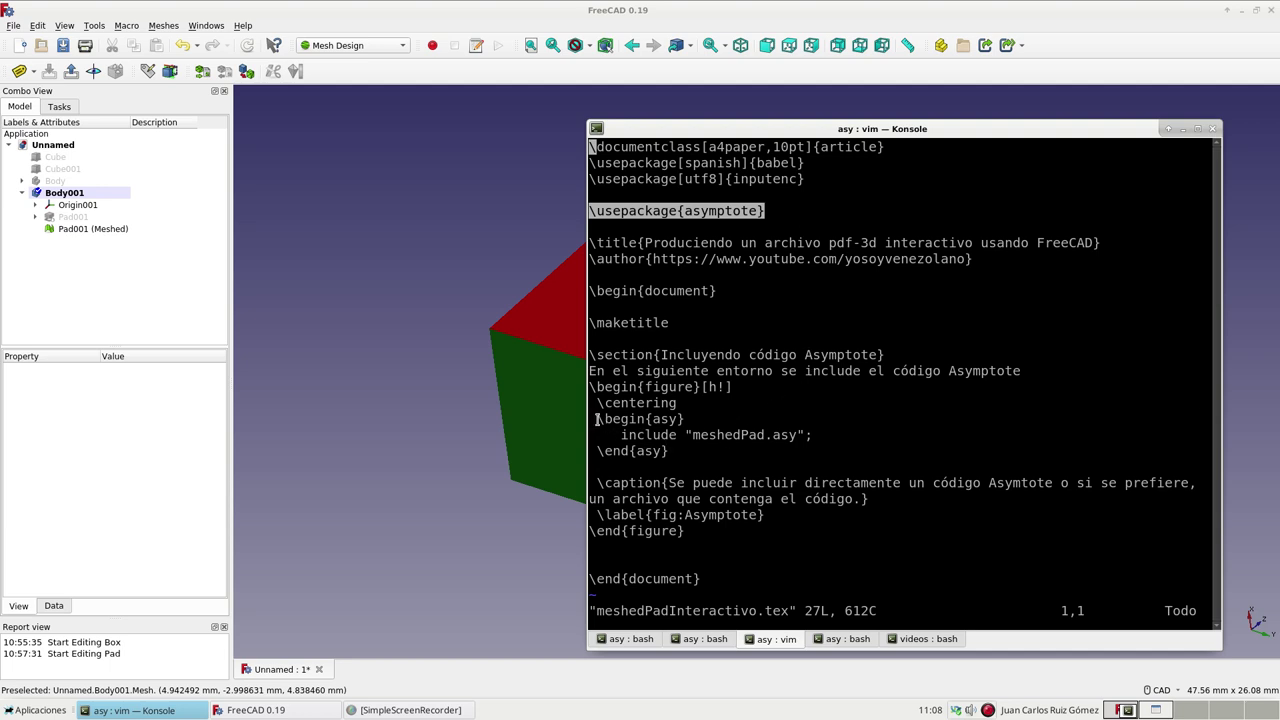
{"action": "mouse_move", "coordinate": [596, 419]}
{"action": "left_mouse_down"}
{"action": "mouse_move", "coordinate": [709, 435]}
{"action": "mouse_move", "coordinate": [600, 419]}
{"action": "left_mouse_up"}
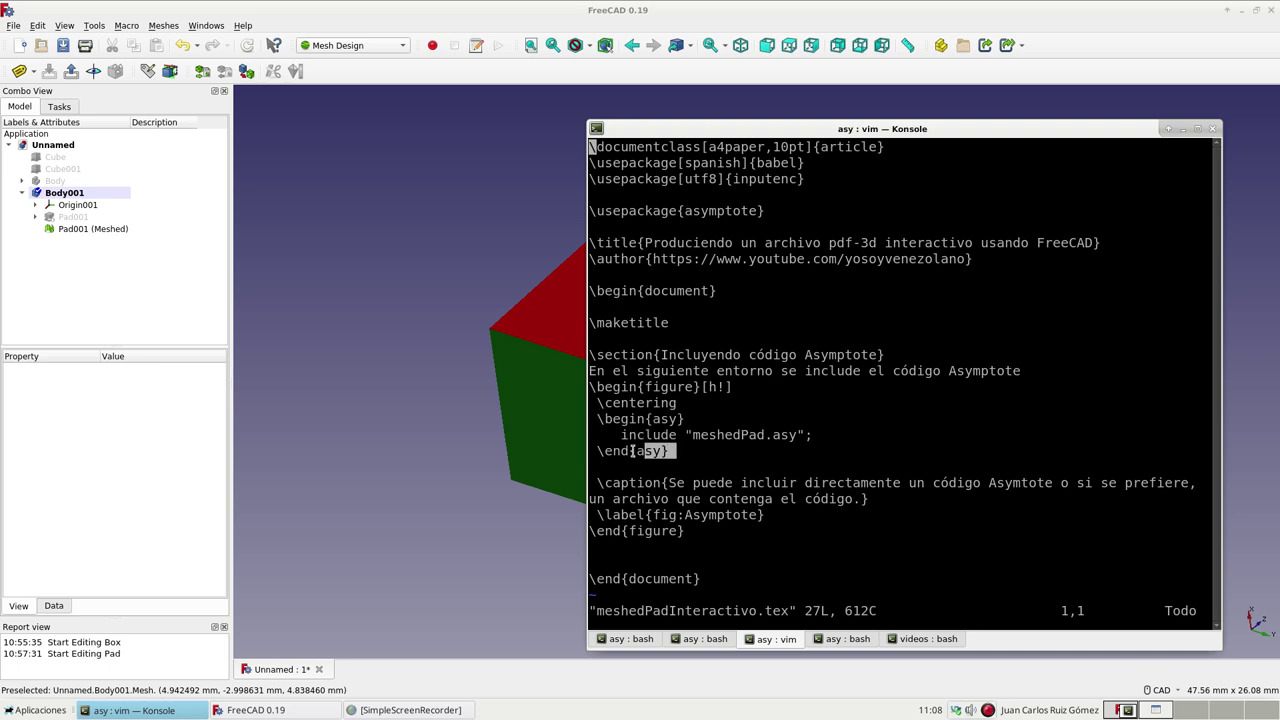
{"action": "left_click_drag", "start_coordinate": [678, 451], "coordinate": [597, 451]}
Highlight the include "meshedPad.asy" line, then the word include and the meshedPad.asy file name.
{"action": "left_click", "coordinate": [680, 436]}
{"action": "left_click_drag", "start_coordinate": [621, 435], "coordinate": [816, 435]}
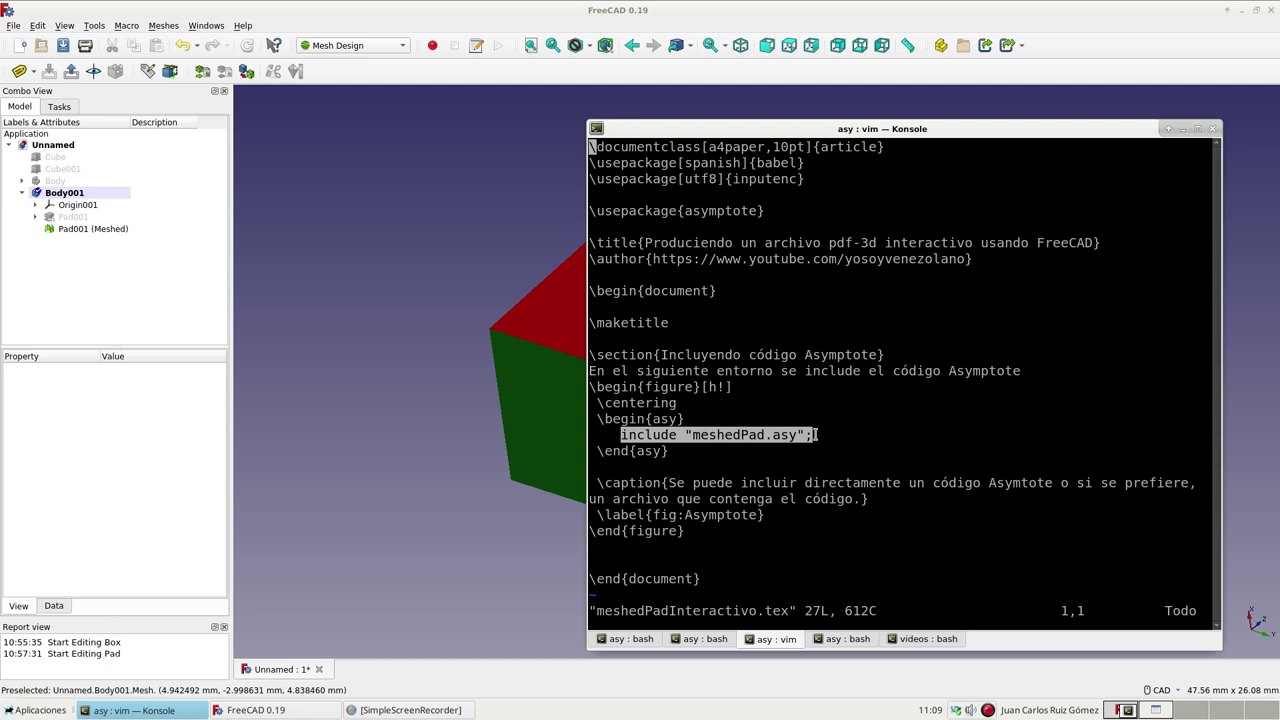
{"action": "left_click", "coordinate": [816, 435]}
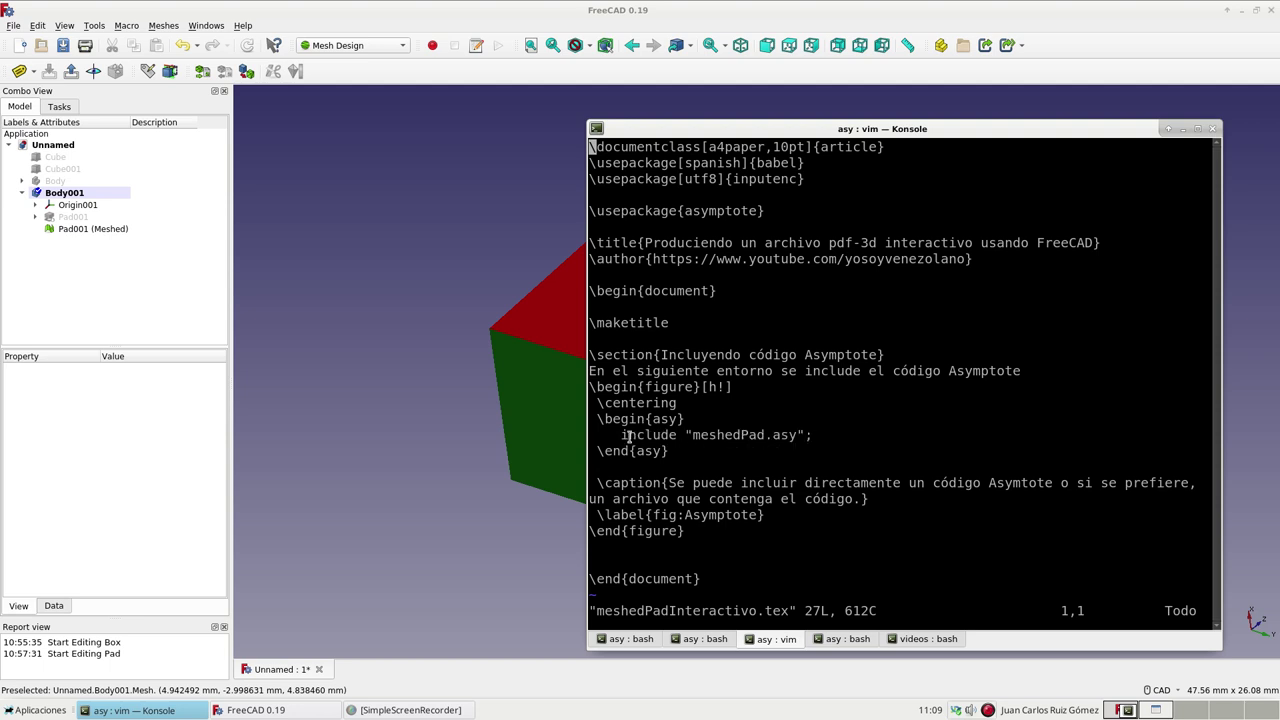
{"action": "left_click_drag", "start_coordinate": [621, 435], "coordinate": [680, 435]}
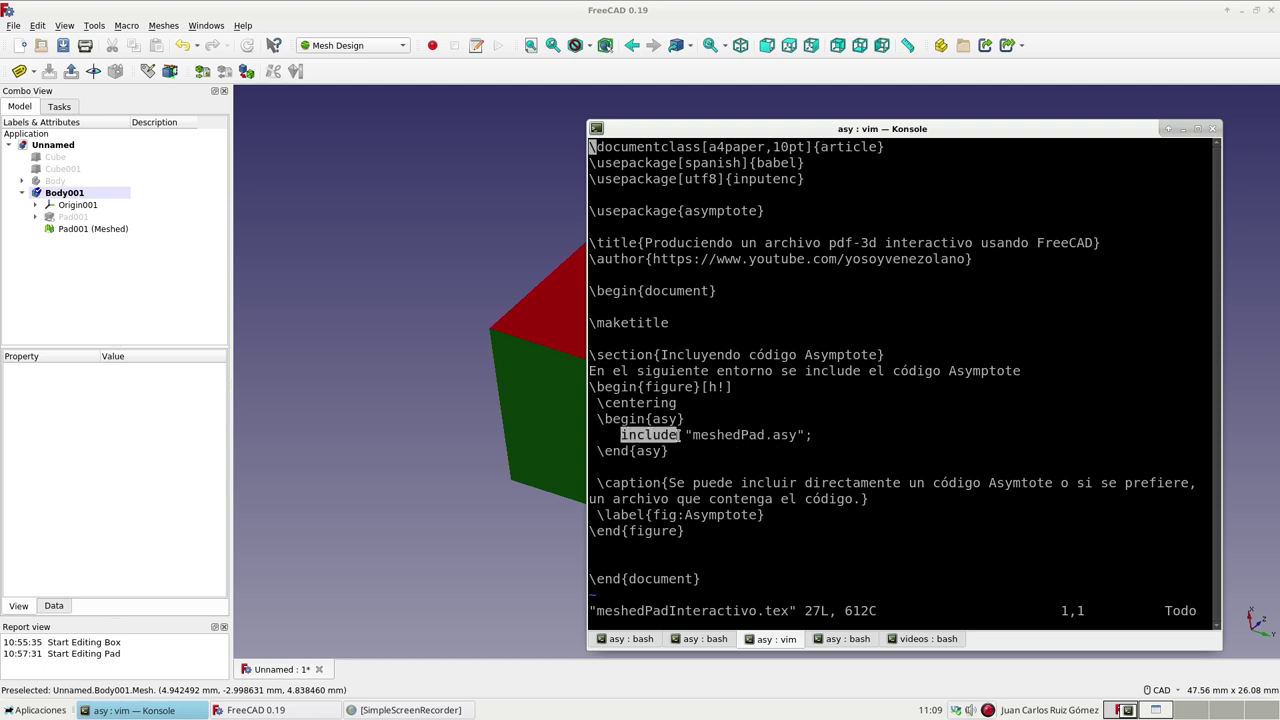
{"action": "left_click", "coordinate": [658, 435]}
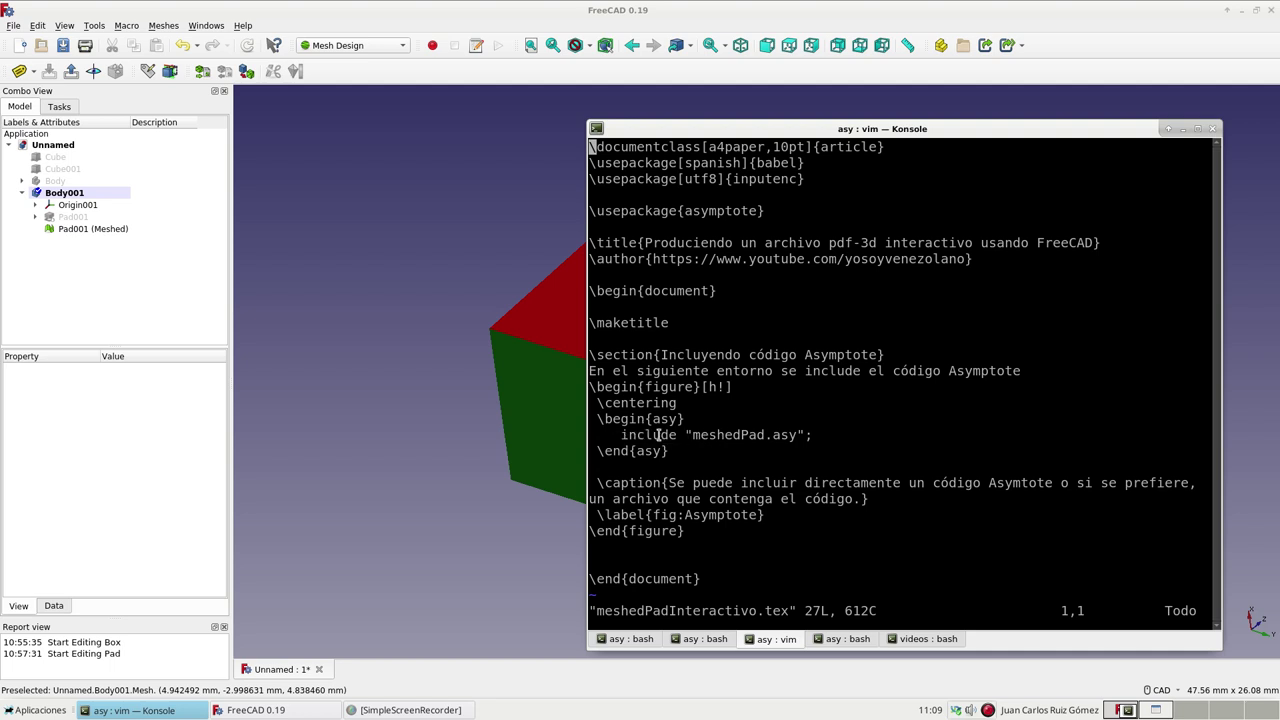
{"action": "left_click_drag", "start_coordinate": [685, 435], "coordinate": [804, 435]}
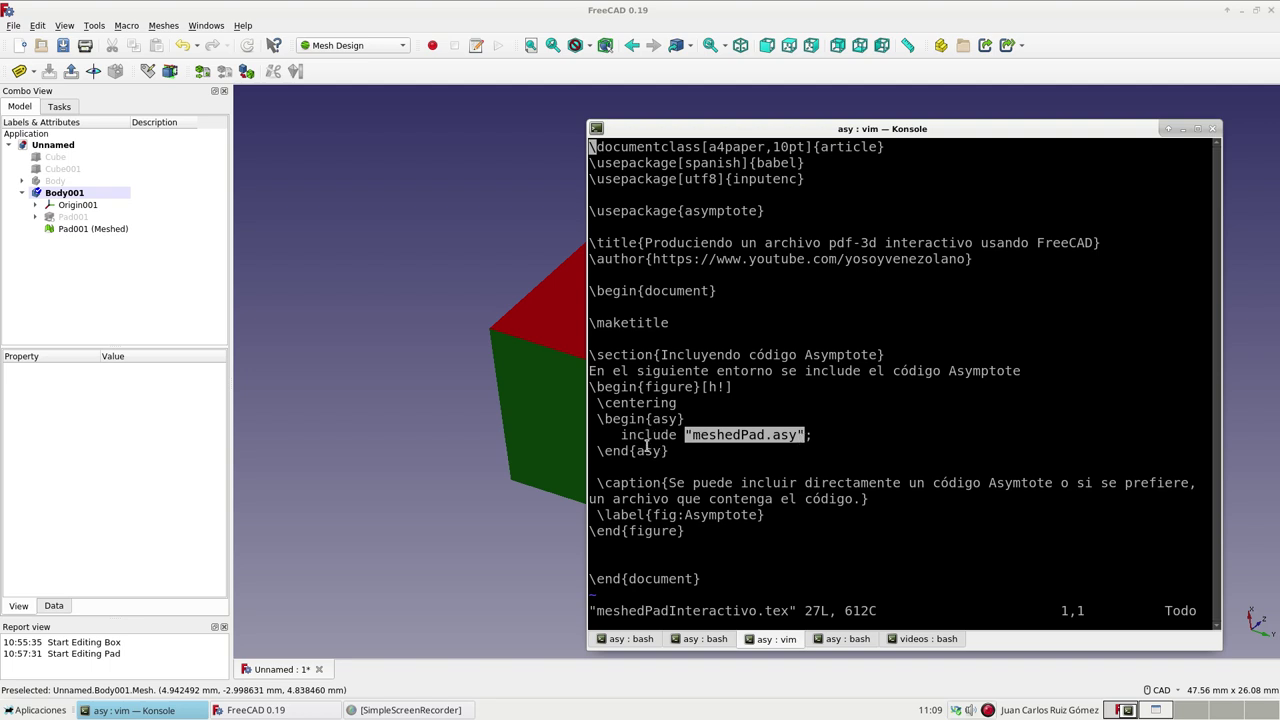
{"action": "left_click", "coordinate": [801, 438]}
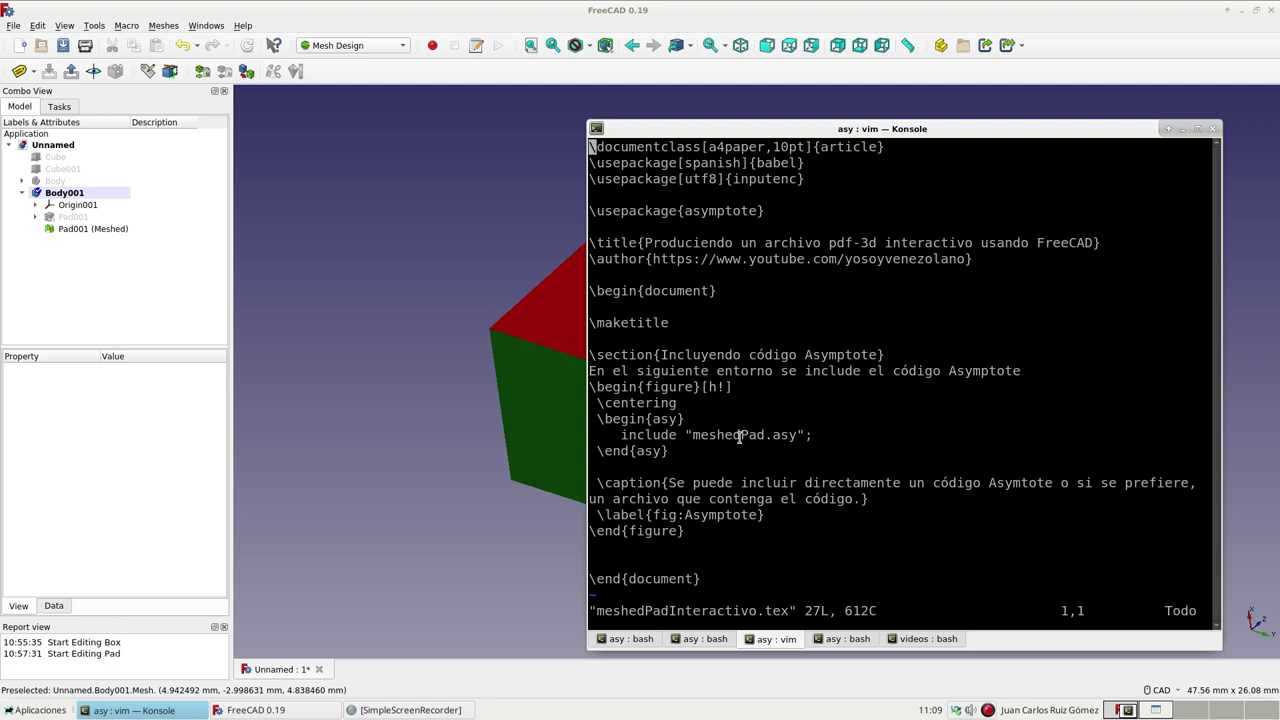
Save and quit vim with :wq, then highlight the tex file name in the earlier command.
{"action": "type", "text": ":"}
{"action": "type", "text": "w"}
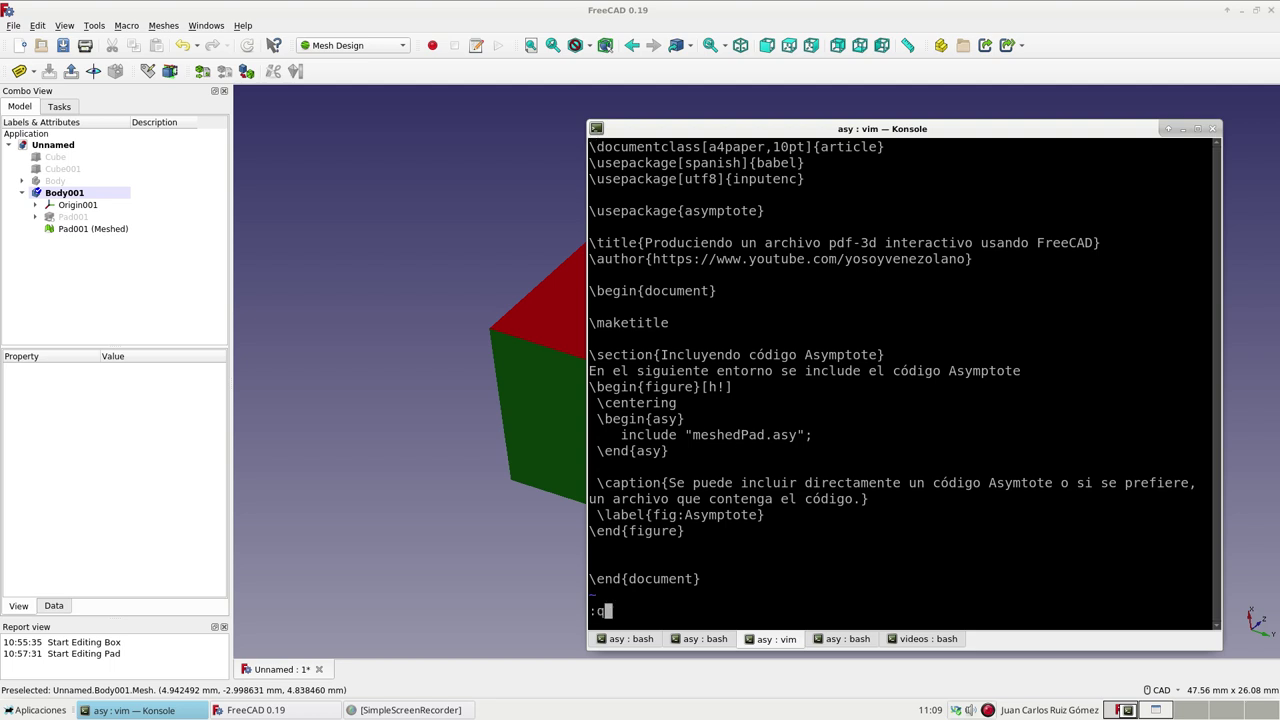
{"action": "type", "text": "q"}
{"action": "key", "text": "Return"}
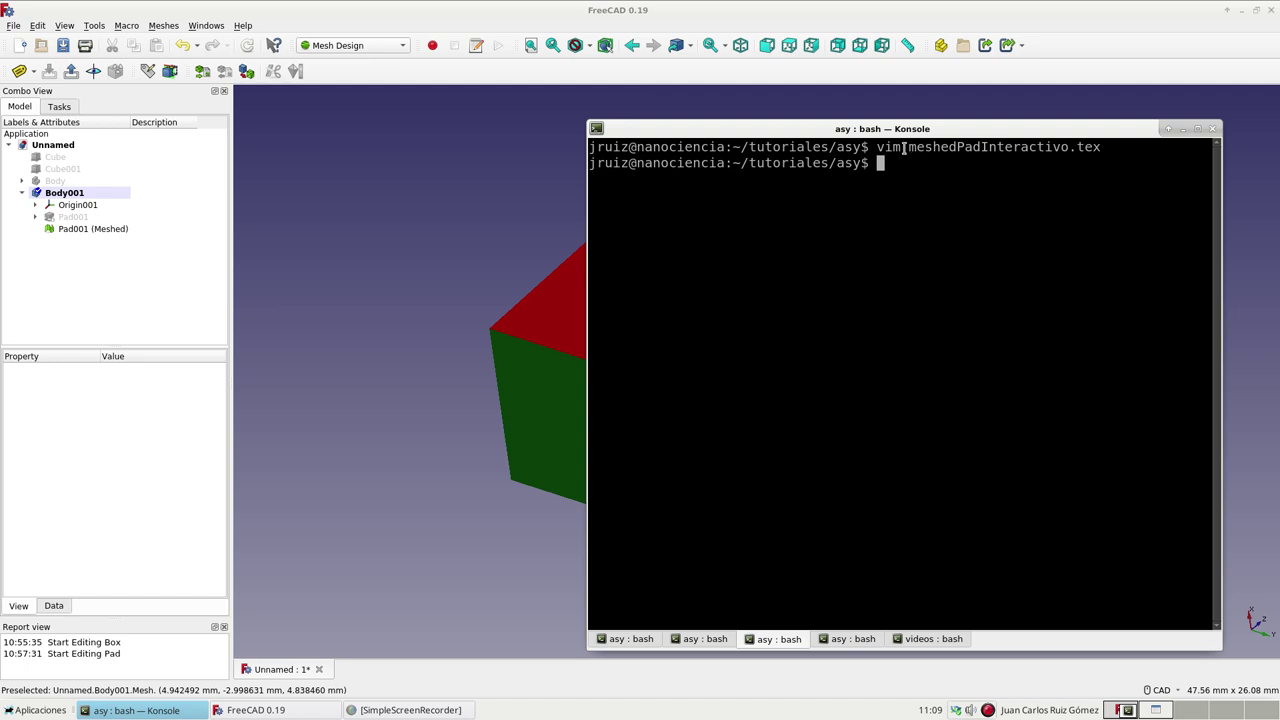
{"action": "left_click_drag", "start_coordinate": [907, 147], "coordinate": [1104, 147]}
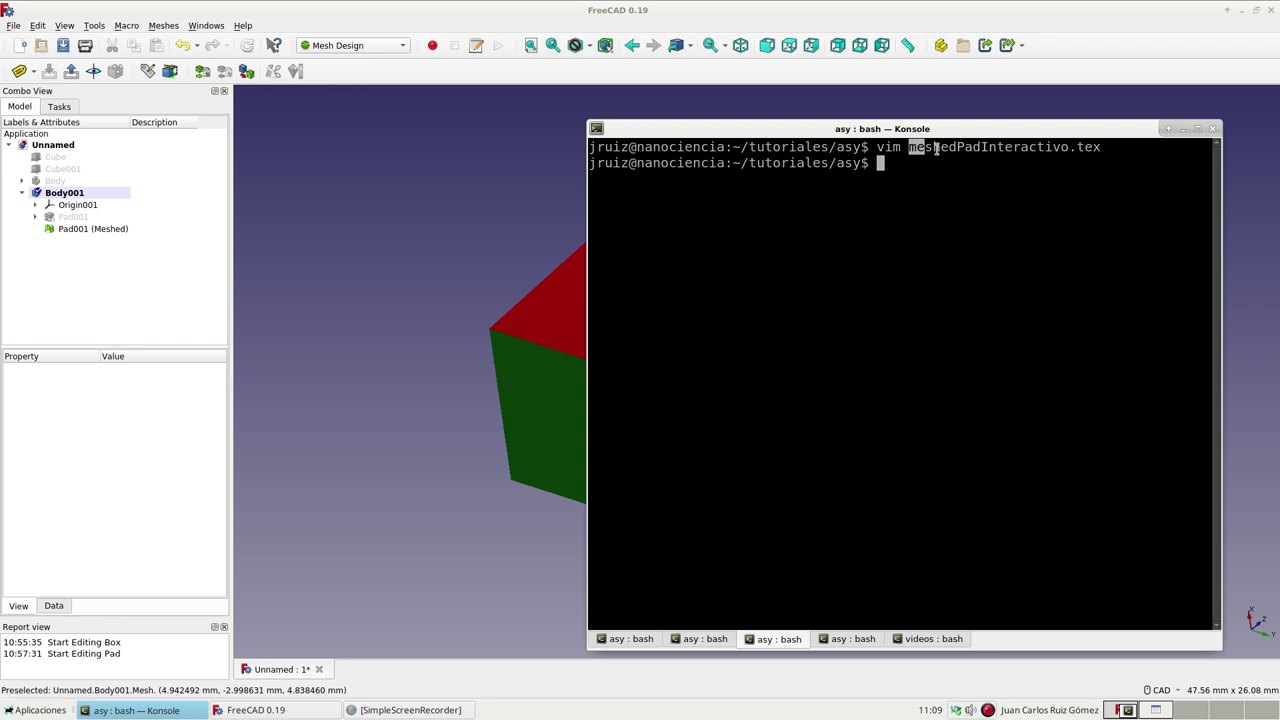
{"action": "left_click", "coordinate": [1104, 147]}
{"action": "left_click_drag", "start_coordinate": [908, 148], "coordinate": [1102, 148]}
{"action": "key", "text": "ctrl+c"}
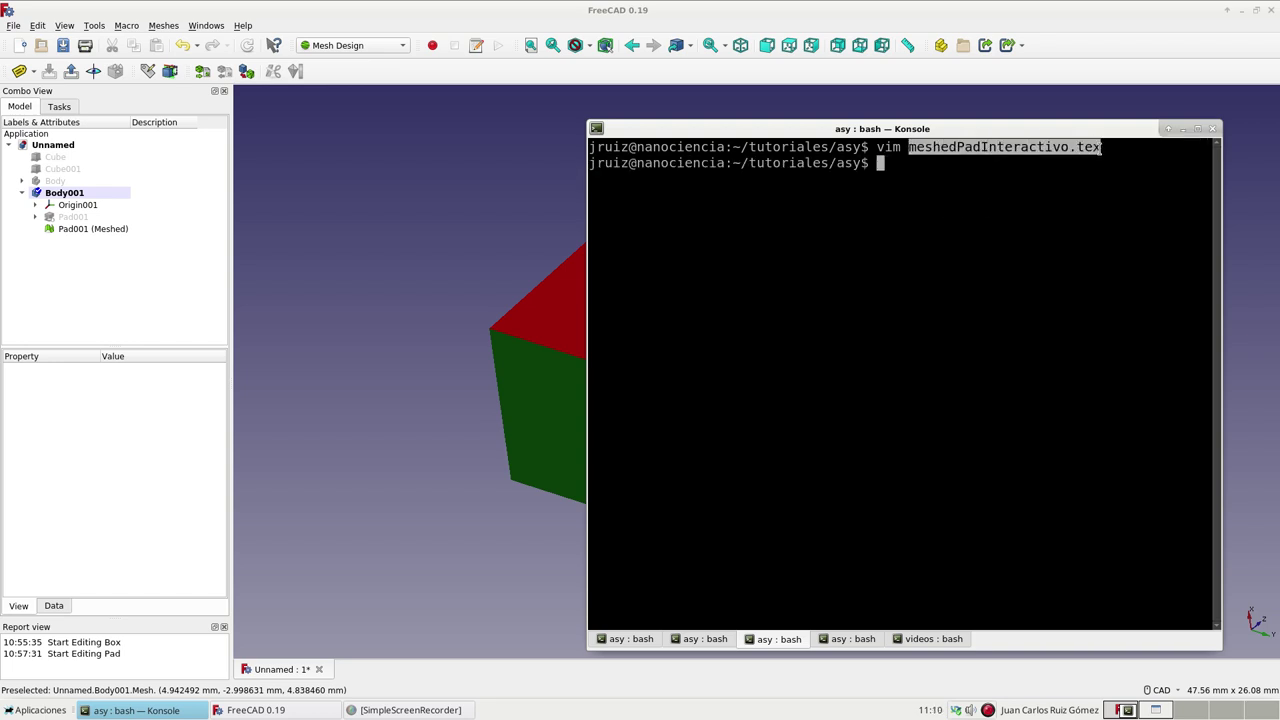
{"action": "left_click", "coordinate": [989, 177]}
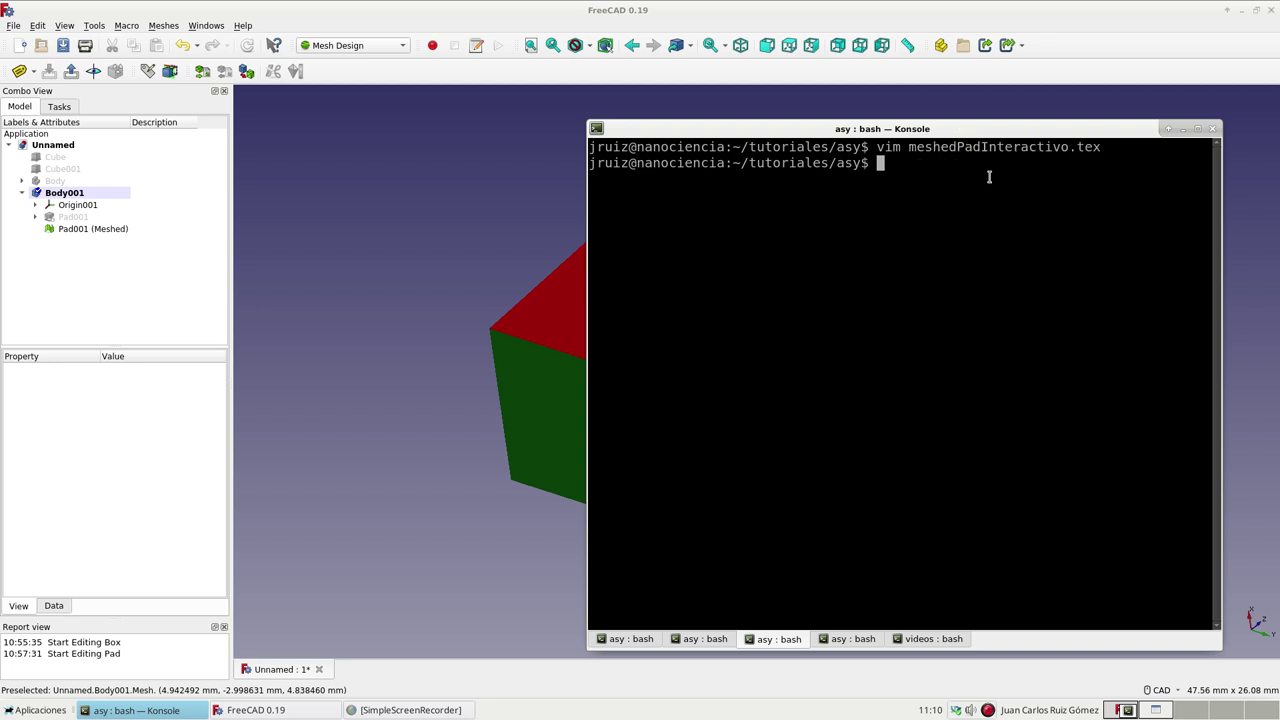
Compile meshedPadInteractivo.tex with pdflatex, pasting the file name after the command.
{"action": "type", "text": "pdf"}
{"action": "type", "text": "latex"}
{"action": "double_click", "coordinate": [1048, 146]}
{"action": "middle_click", "coordinate": [1043, 208]}
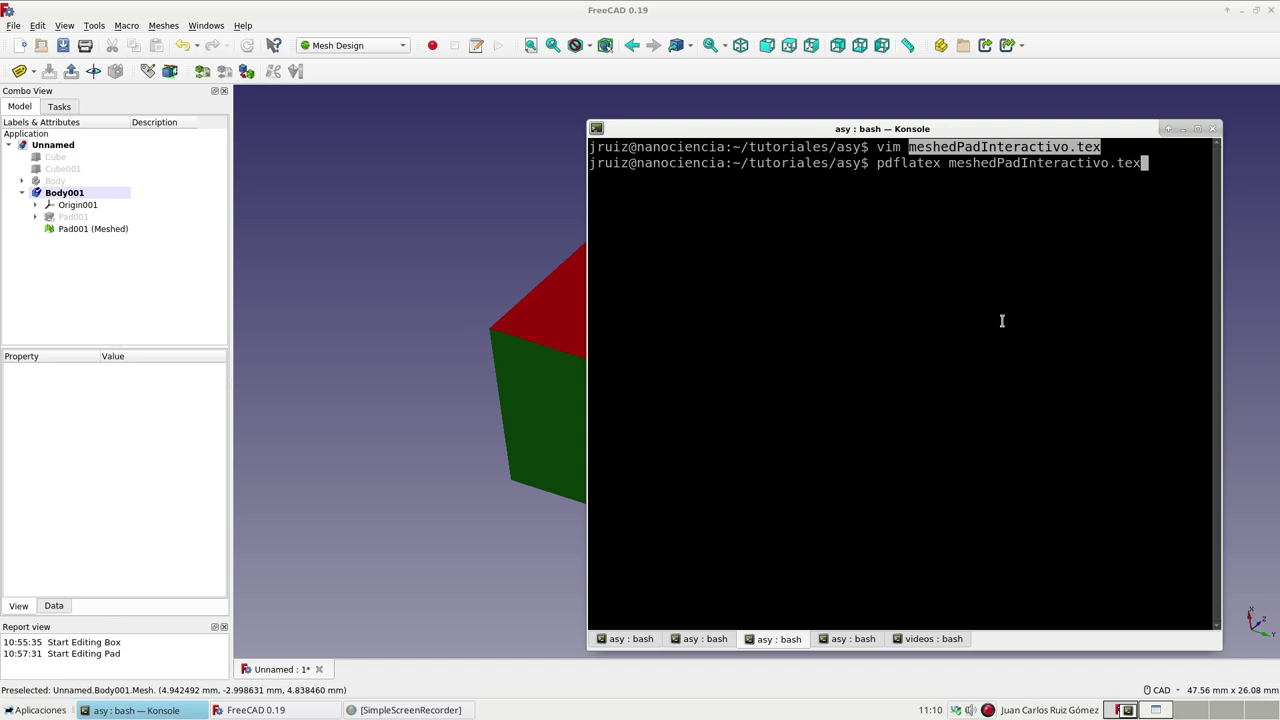
{"action": "key", "text": "Return"}
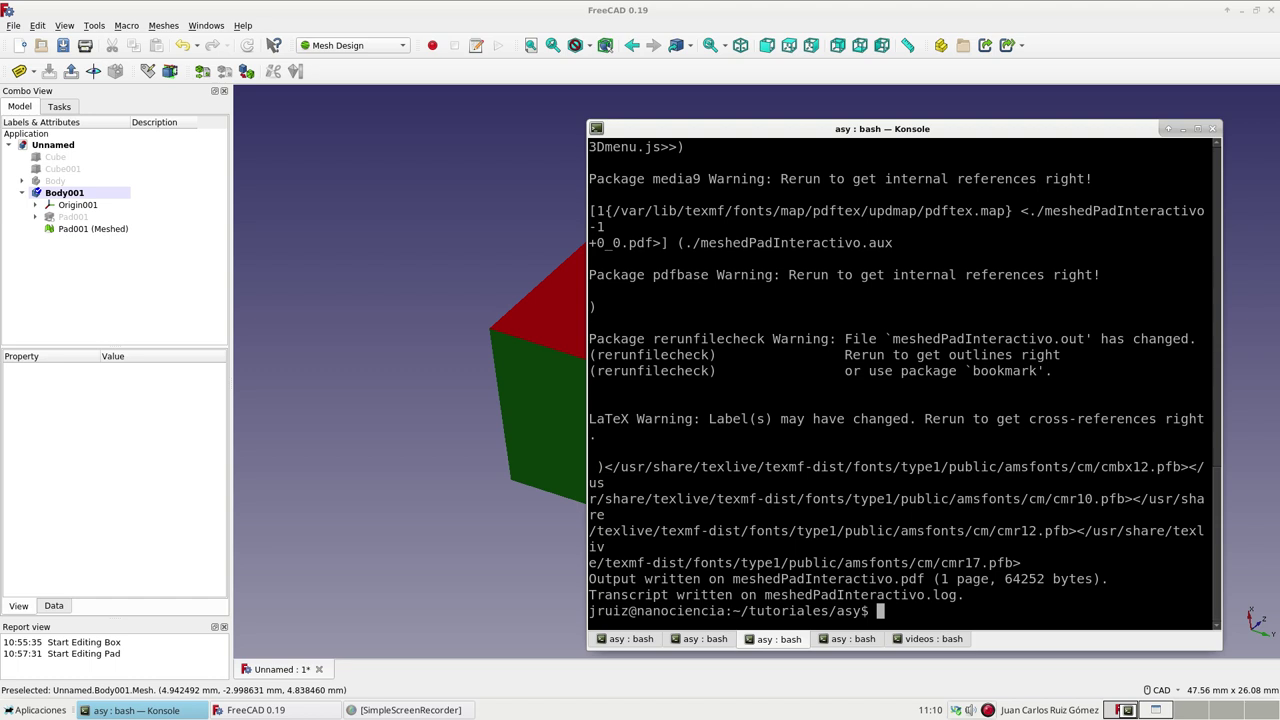
Build the command asy meshedPadInteractivo at the prompt, pasting the base name from the recalled line.
{"action": "type", "text": "as"}
{"action": "type", "text": "y"}
{"action": "key", "text": "Up"}
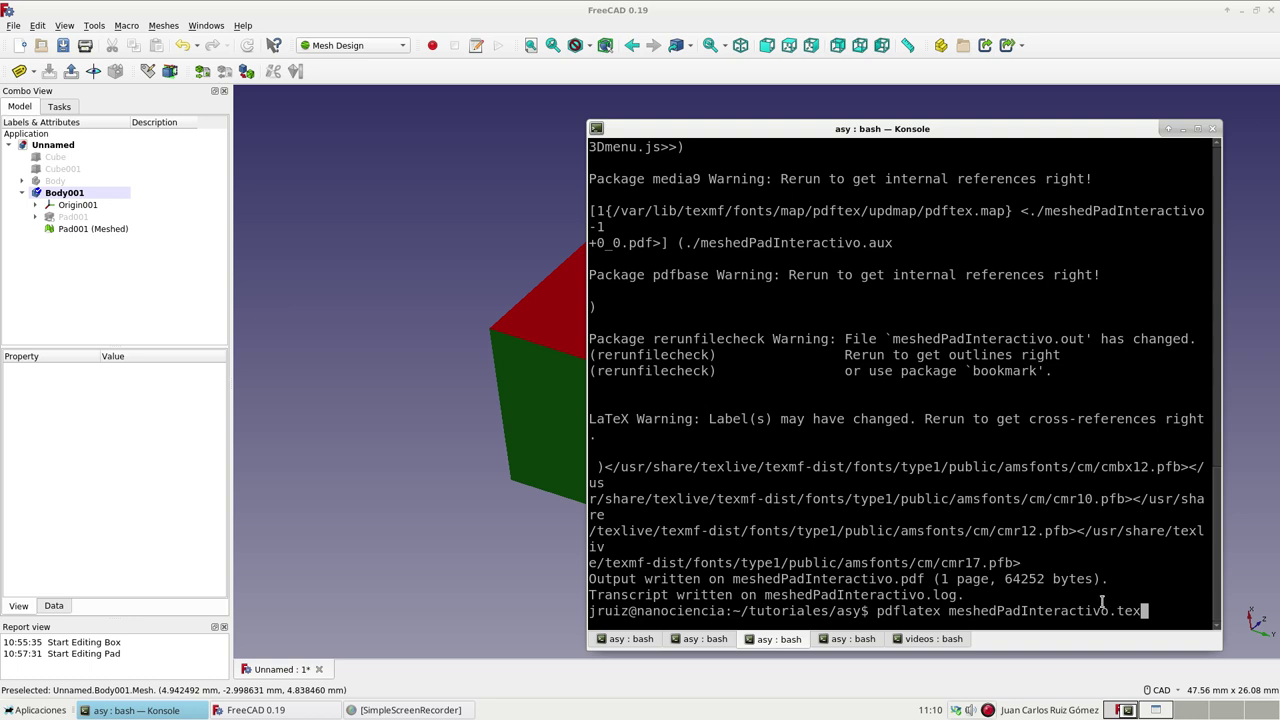
{"action": "left_click_drag", "start_coordinate": [1108, 612], "coordinate": [950, 616]}
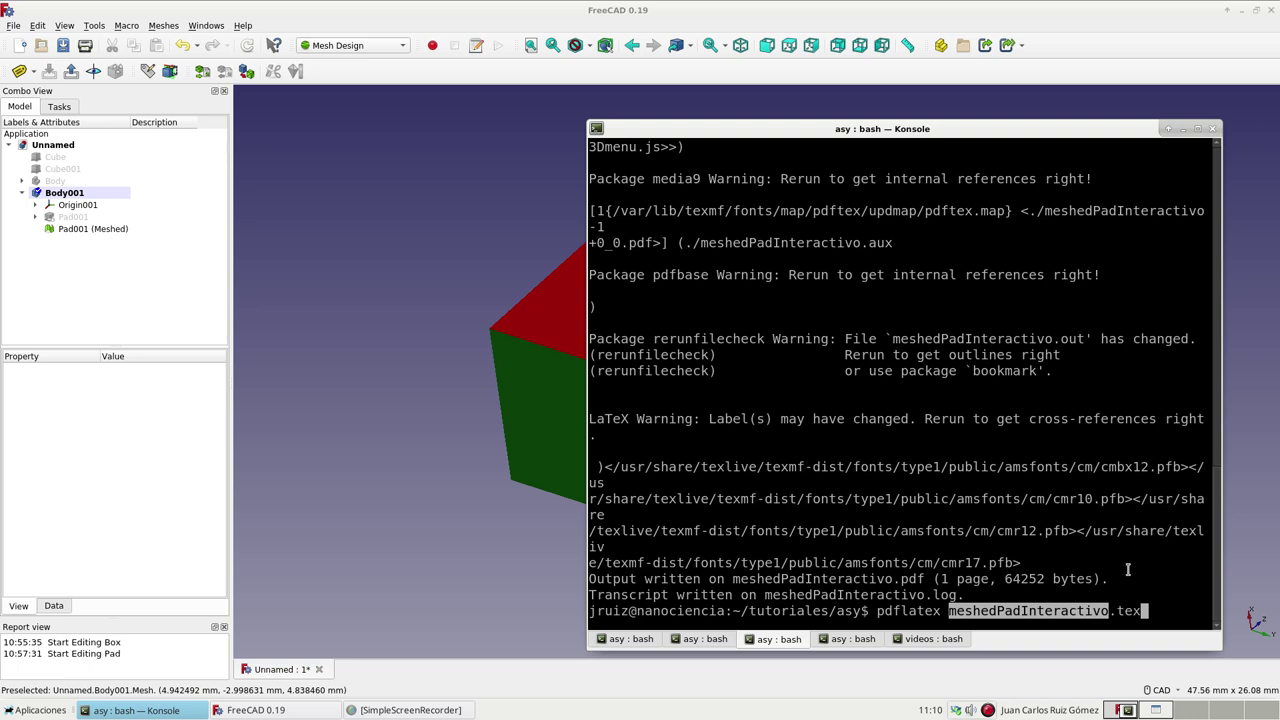
{"action": "key", "text": "ctrl+u"}
{"action": "type", "text": "asy"}
{"action": "middle_click", "coordinate": [1056, 610]}
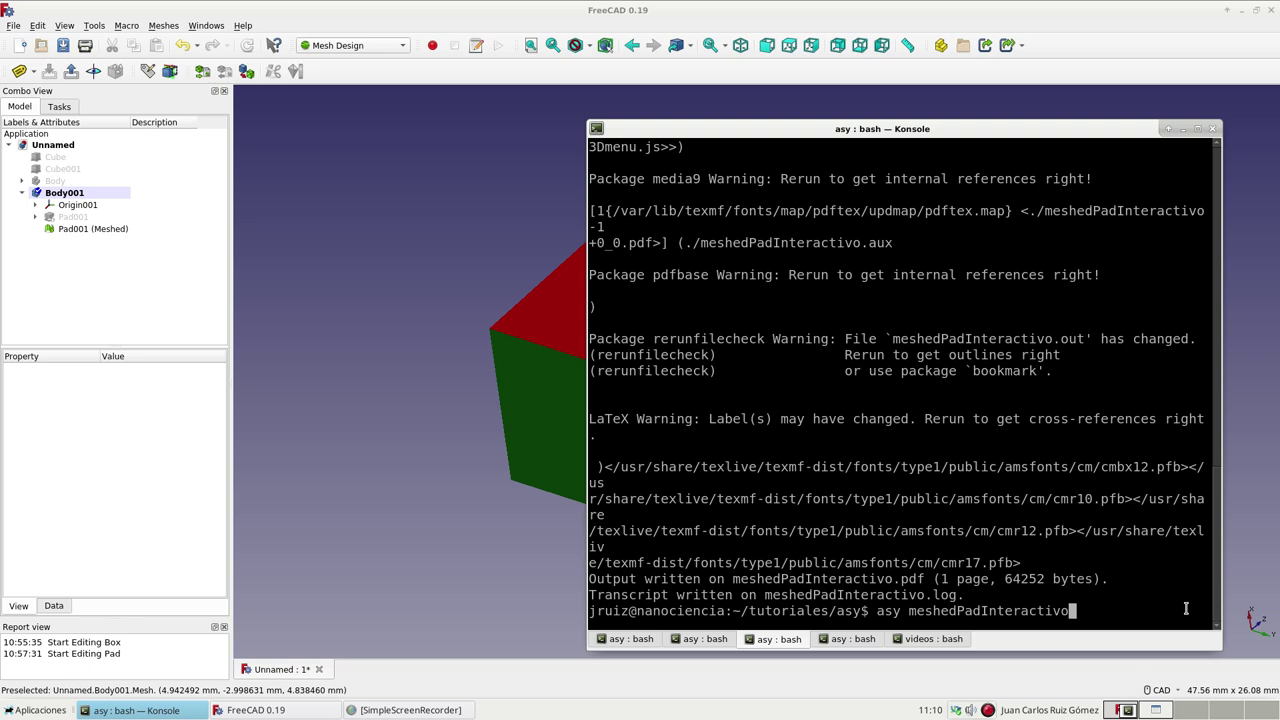
Run asy on meshedPadInteractivo-1.asy, then rerun pdflatex meshedPadInteractivo.tex to rebuild the PDF.
{"action": "type", "text": "-"}
{"action": "type", "text": "1.as"}
{"action": "type", "text": "y"}
{"action": "left_click_drag", "start_coordinate": [906, 610], "coordinate": [1068, 611]}
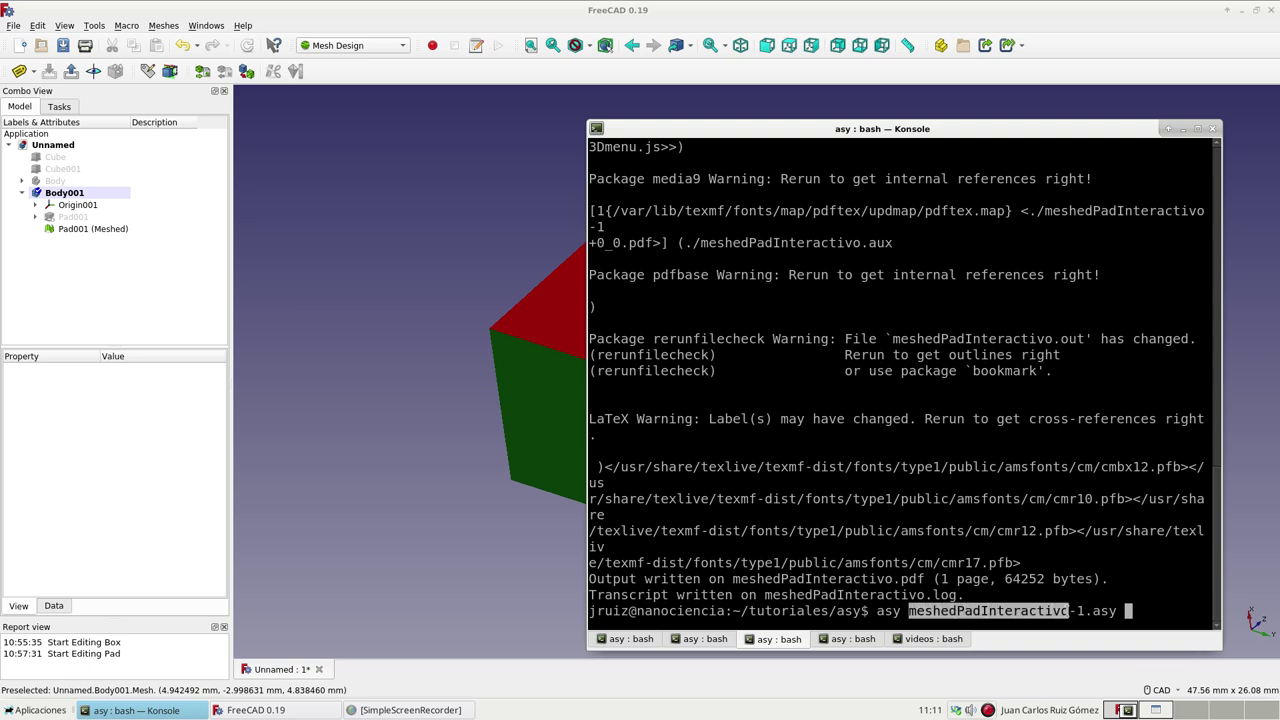
{"action": "left_click", "coordinate": [1080, 610]}
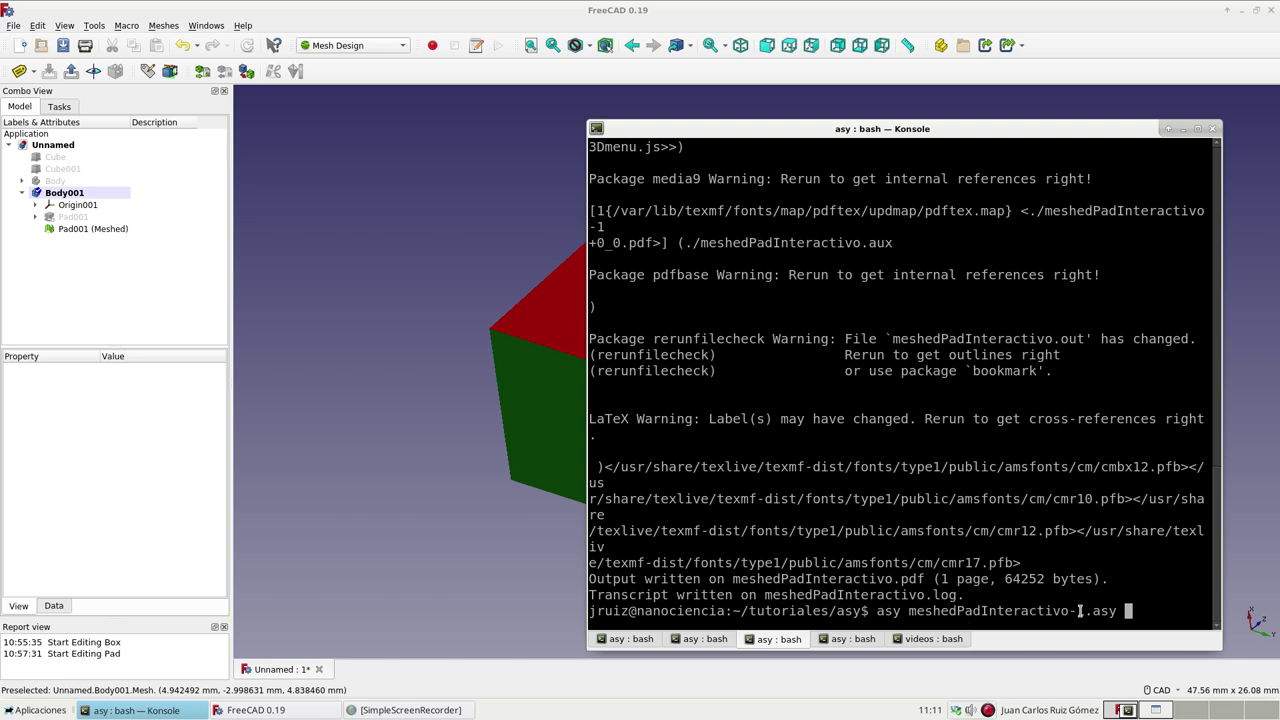
{"action": "left_click_drag", "start_coordinate": [1077, 610], "coordinate": [1085, 610]}
{"action": "left_click", "coordinate": [960, 615]}
{"action": "key", "text": "Return"}
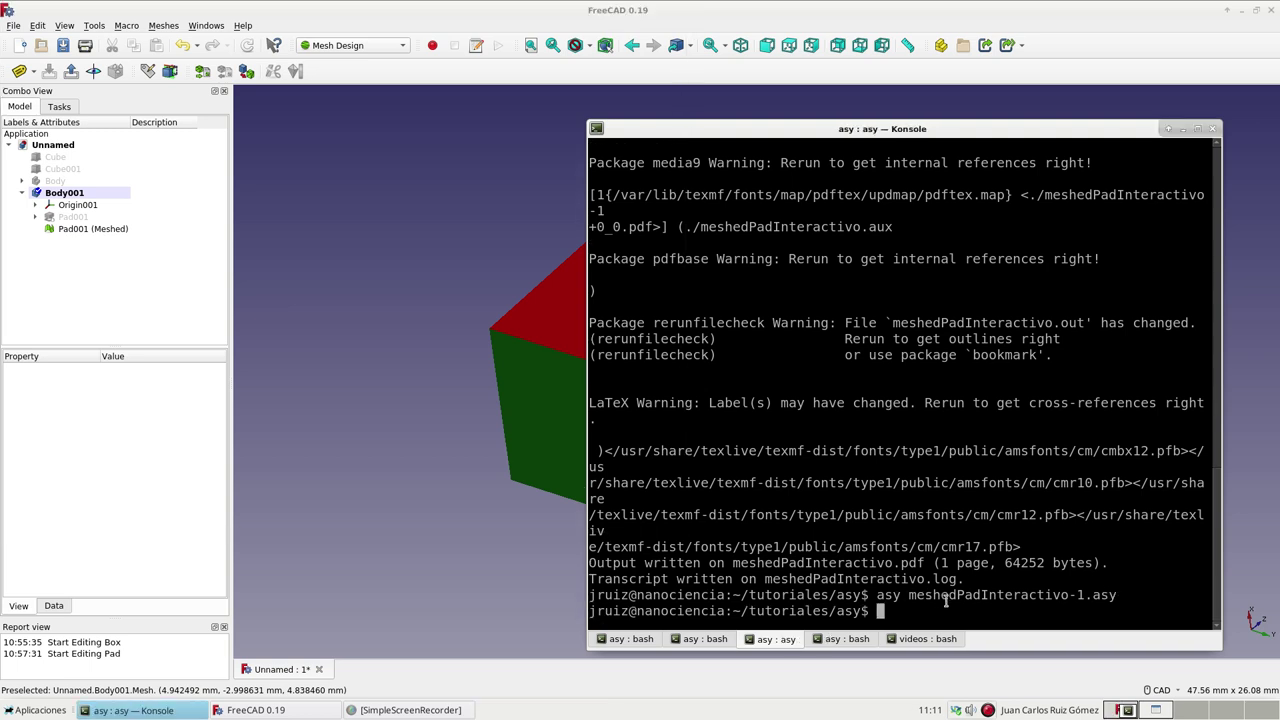
{"action": "key", "text": "Up"}
{"action": "key", "text": "Up"}
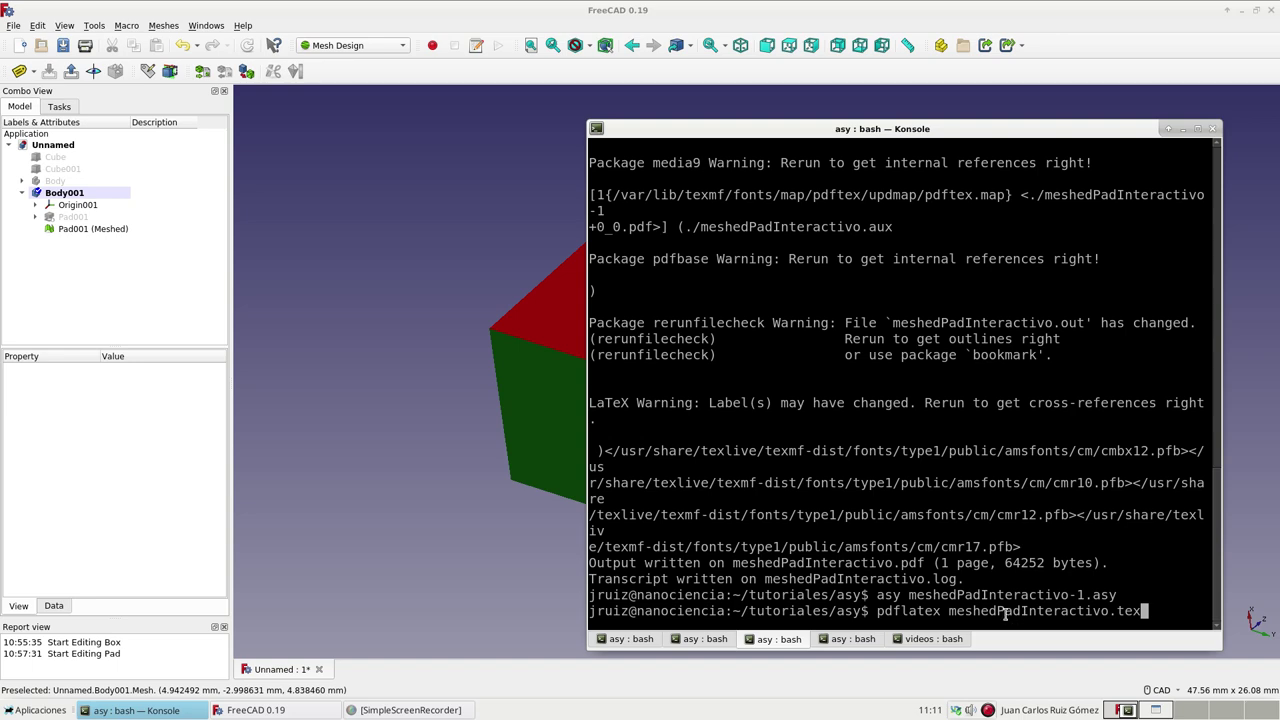
{"action": "key", "text": "Return"}
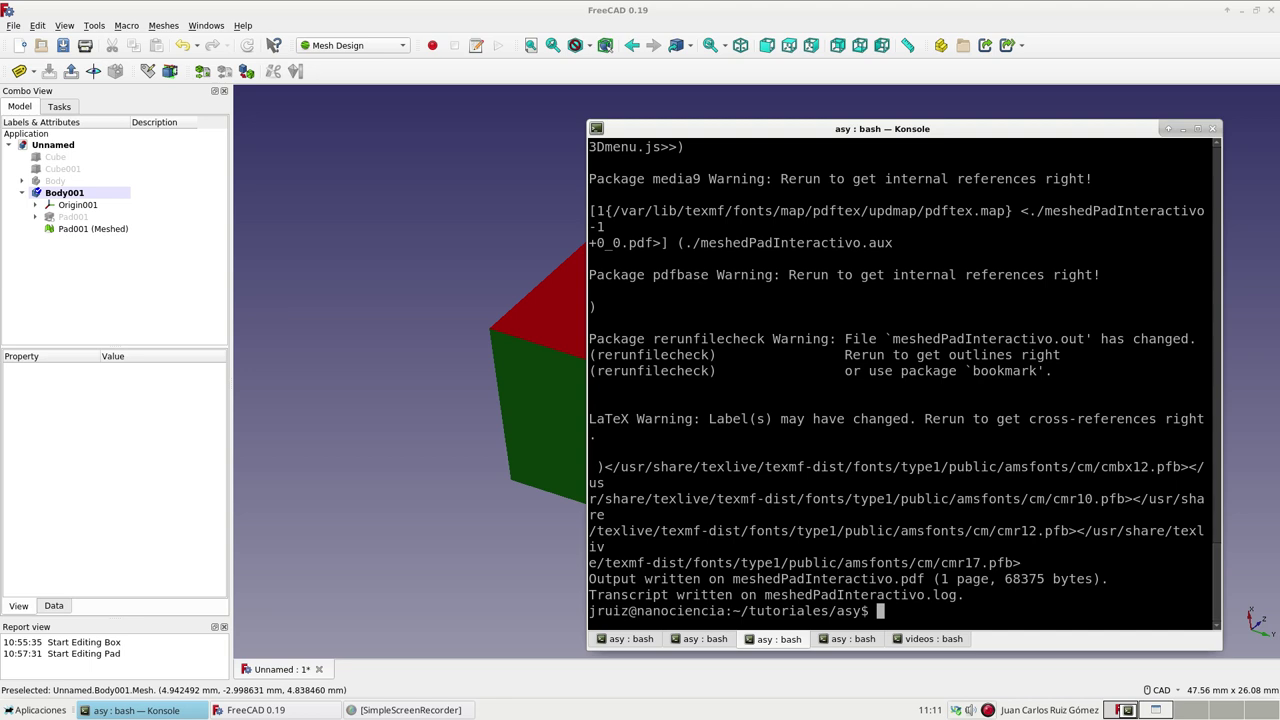
Type acroread meshedPadInteractivo at the prompt using tab completion.
{"action": "key", "text": "Up"}
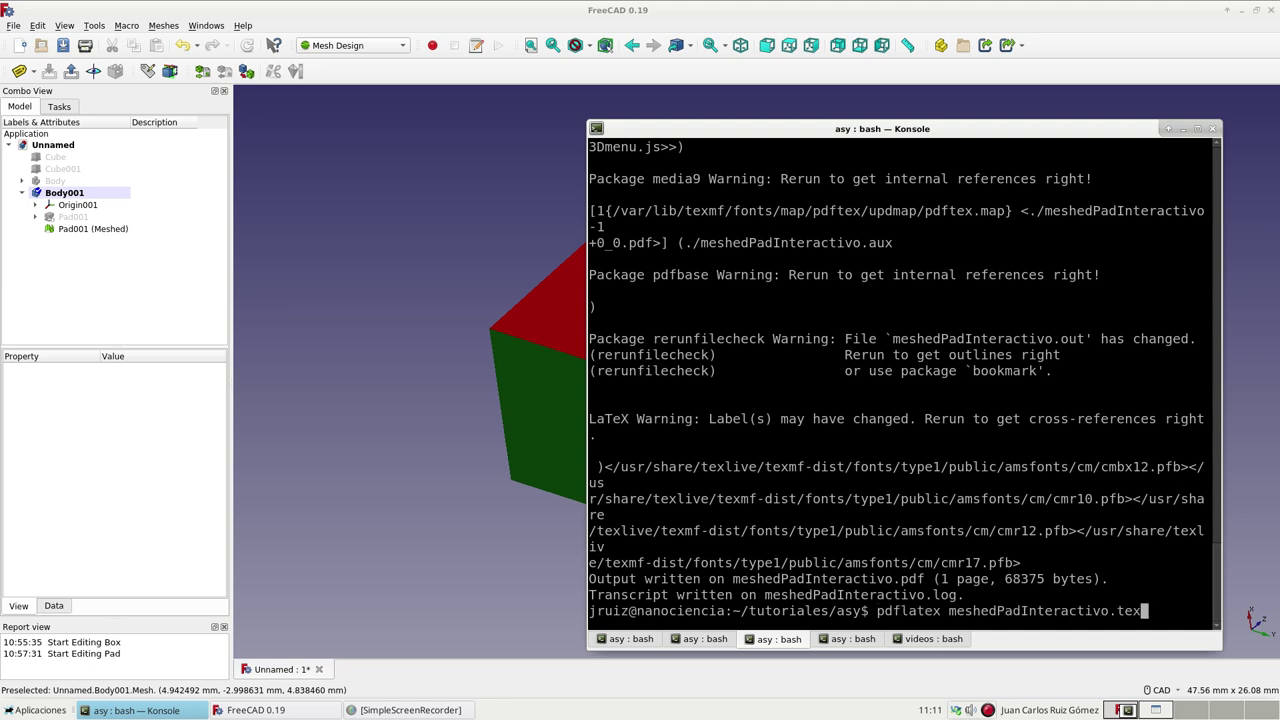
{"action": "double_click", "coordinate": [1021, 612]}
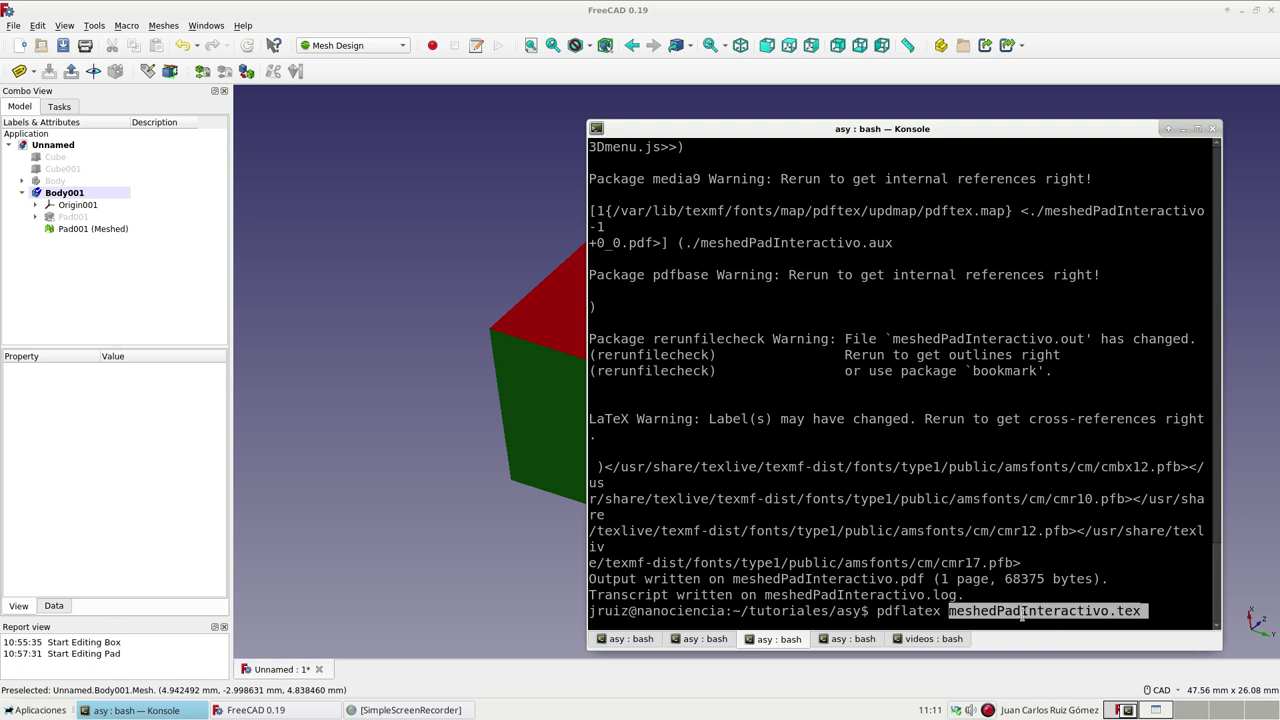
{"action": "left_click_drag", "start_coordinate": [1108, 611], "coordinate": [949, 611]}
{"action": "key", "text": "ctrl+u"}
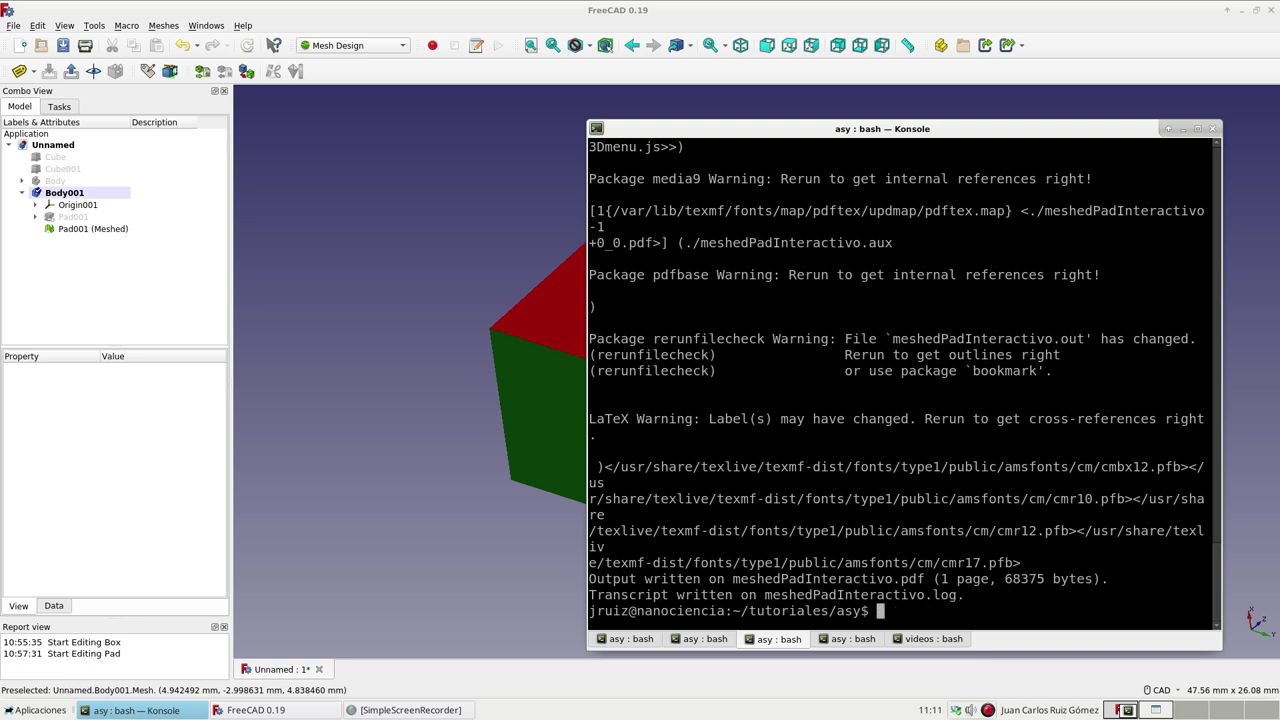
{"action": "type", "text": "c"}
{"action": "type", "text": "c"}
{"action": "type", "text": "r"}
{"action": "key", "text": "Tab"}
{"action": "type", "text": "m"}
{"action": "key", "text": "Tab"}
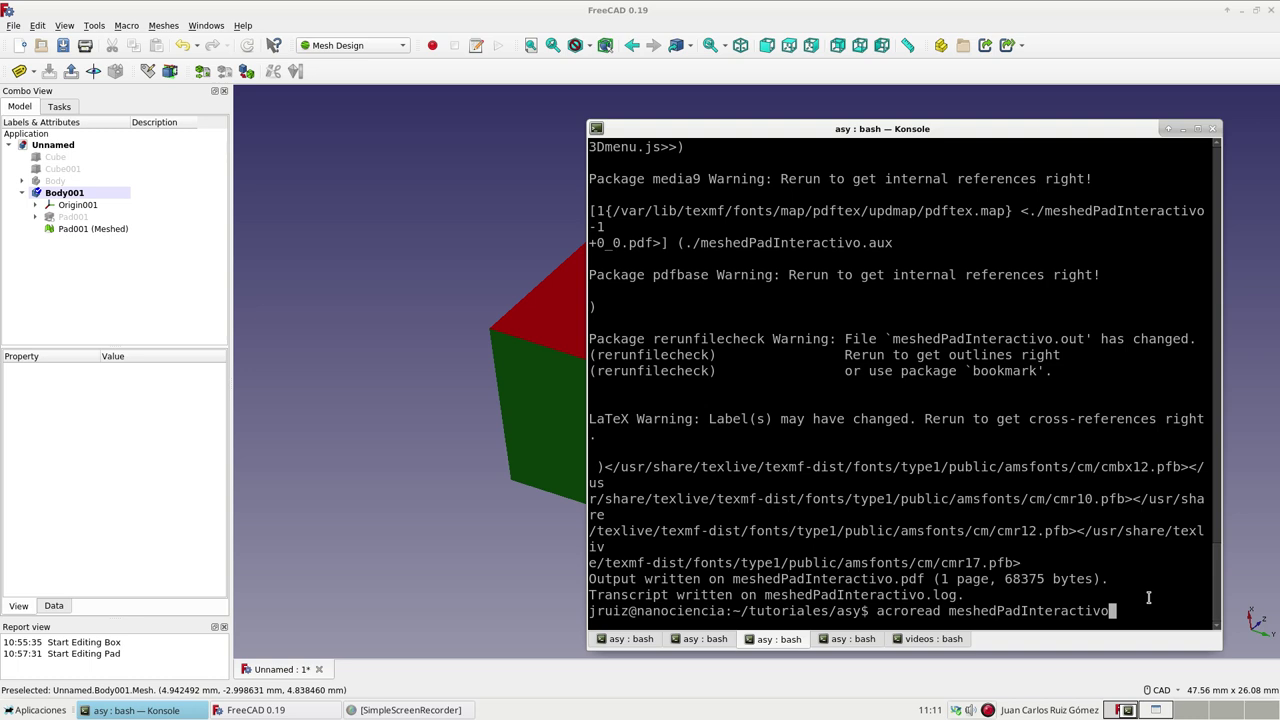
Run acroread meshedPadInteractivo.pdf to view the compiled document.
{"action": "type", "text": ".pdf"}
{"action": "key", "text": "Return"}
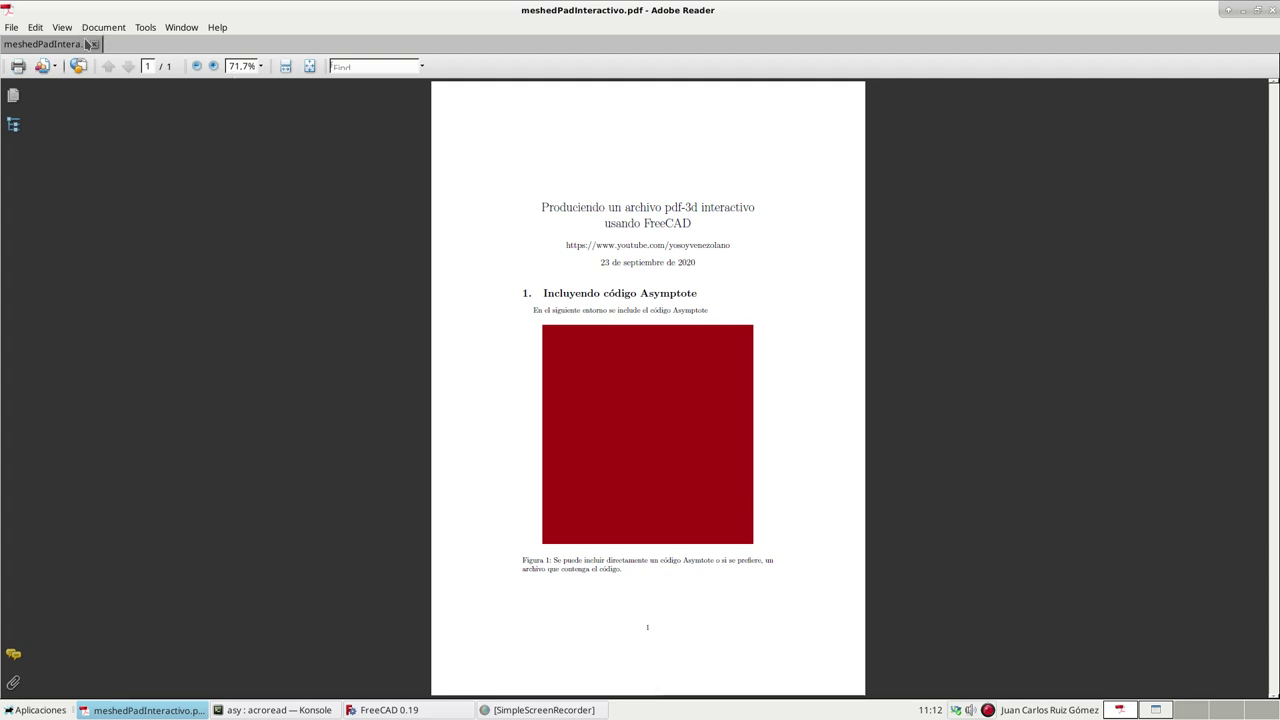
Set the zoom to Fit Width and scroll down to the red 3D figure.
{"action": "left_click", "coordinate": [261, 66]}
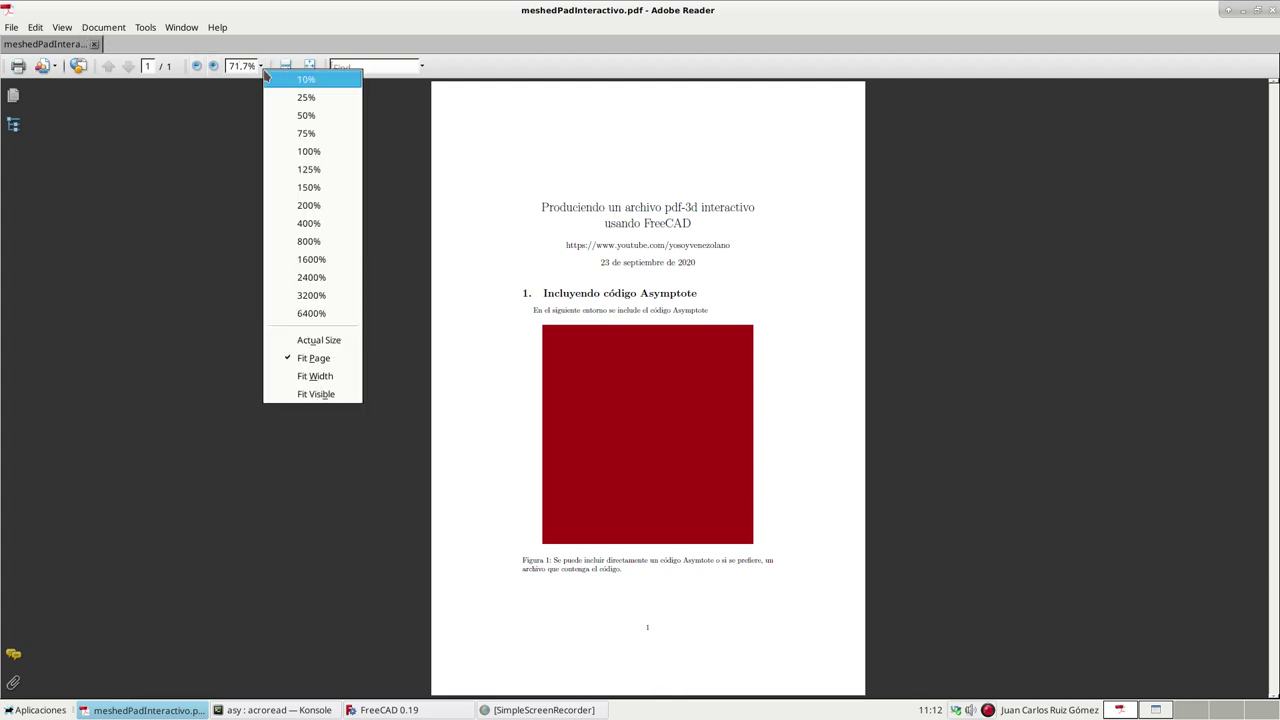
{"action": "left_click", "coordinate": [346, 383]}
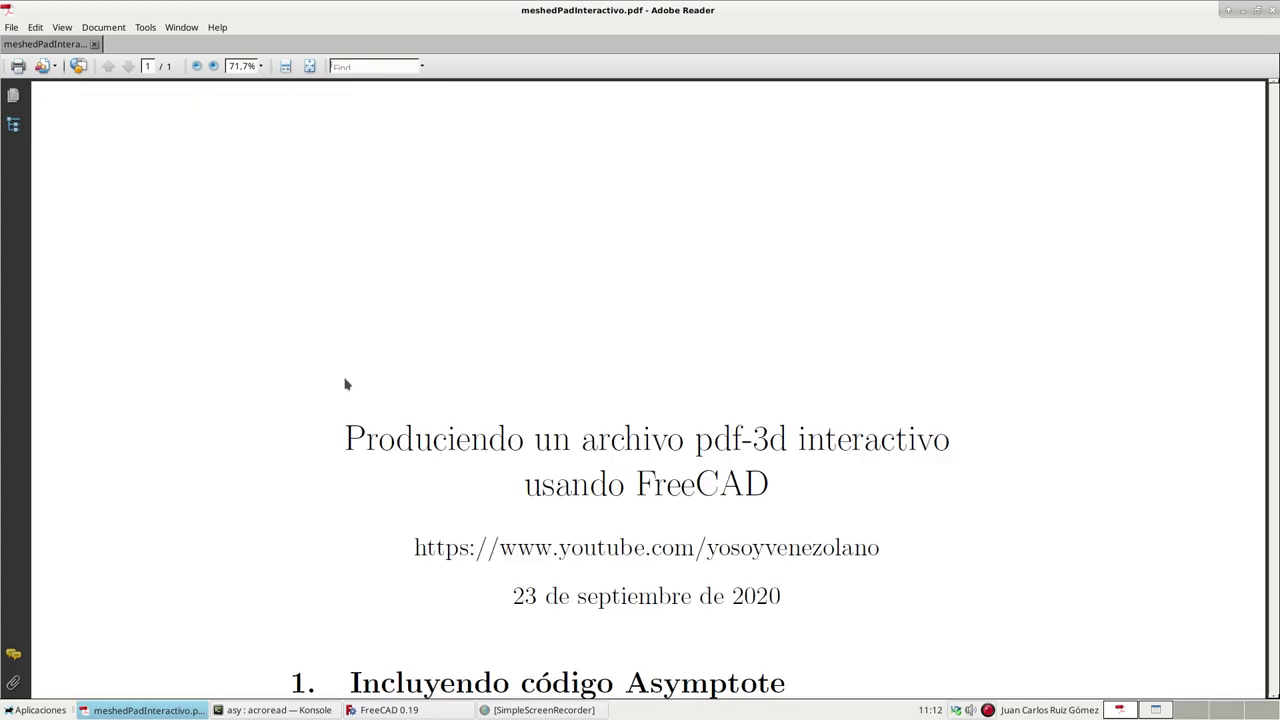
{"action": "scroll", "coordinate": [670, 454], "scroll_direction": "down", "scroll_amount": 1}
{"action": "scroll", "coordinate": [670, 454], "scroll_direction": "down", "scroll_amount": 2}
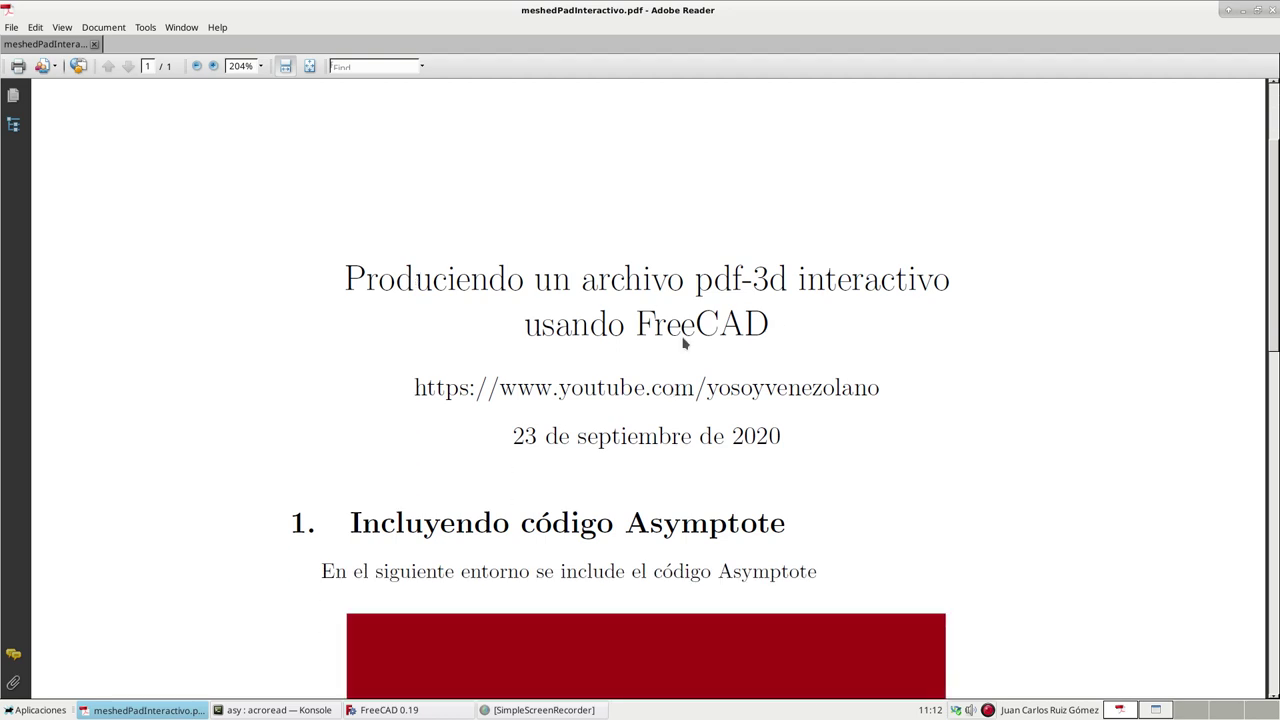
{"action": "scroll", "coordinate": [686, 344], "scroll_direction": "down", "scroll_amount": 1}
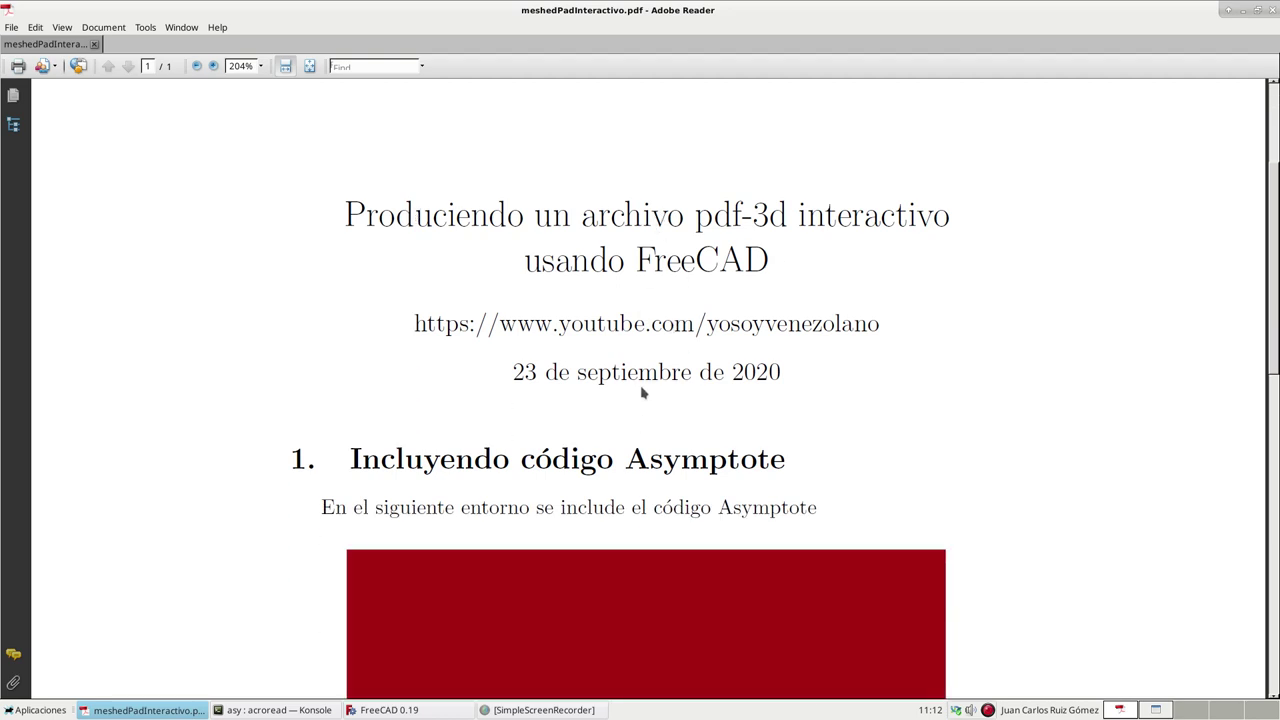
{"action": "scroll", "coordinate": [643, 395], "scroll_direction": "down", "scroll_amount": 2}
{"action": "scroll", "coordinate": [643, 395], "scroll_direction": "down", "scroll_amount": 2}
{"action": "scroll", "coordinate": [643, 398], "scroll_direction": "down", "scroll_amount": 1}
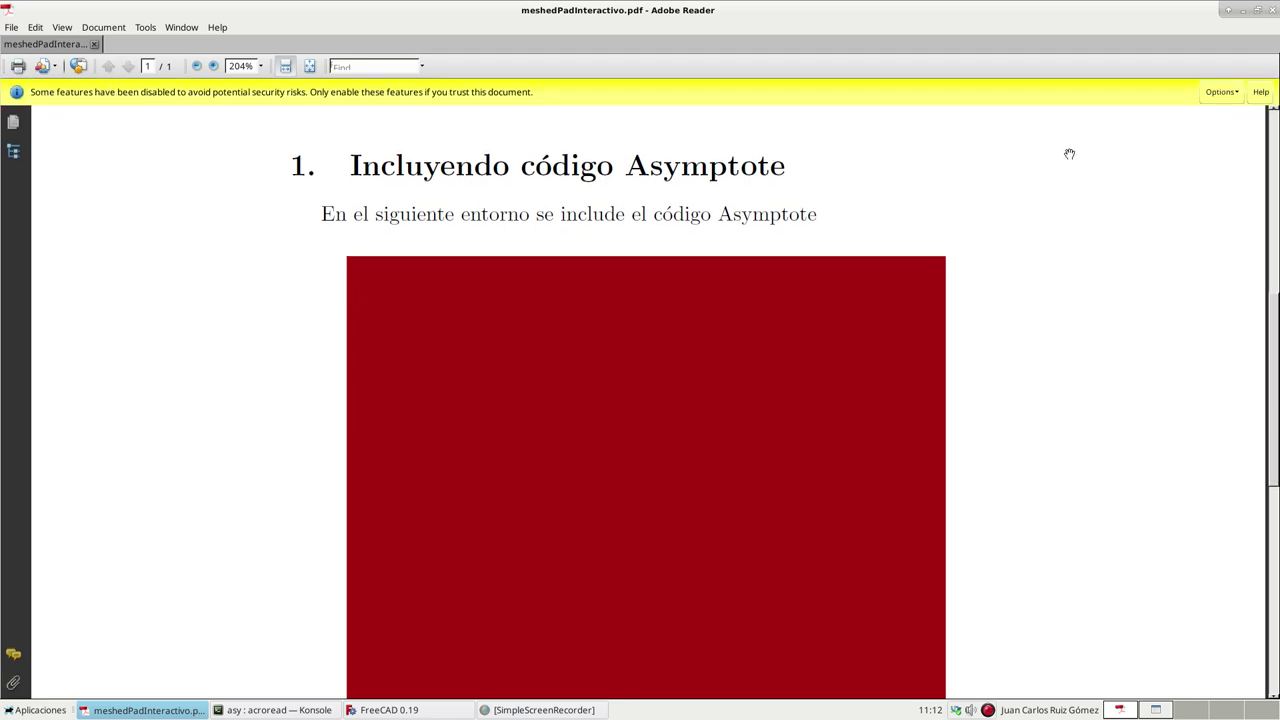
Trust meshedPadInteractivo.pdf one time only and activate the embedded 3D cube figure.
{"action": "left_click", "coordinate": [1214, 95]}
{"action": "left_click", "coordinate": [1206, 106]}
{"action": "left_click", "coordinate": [1216, 93]}
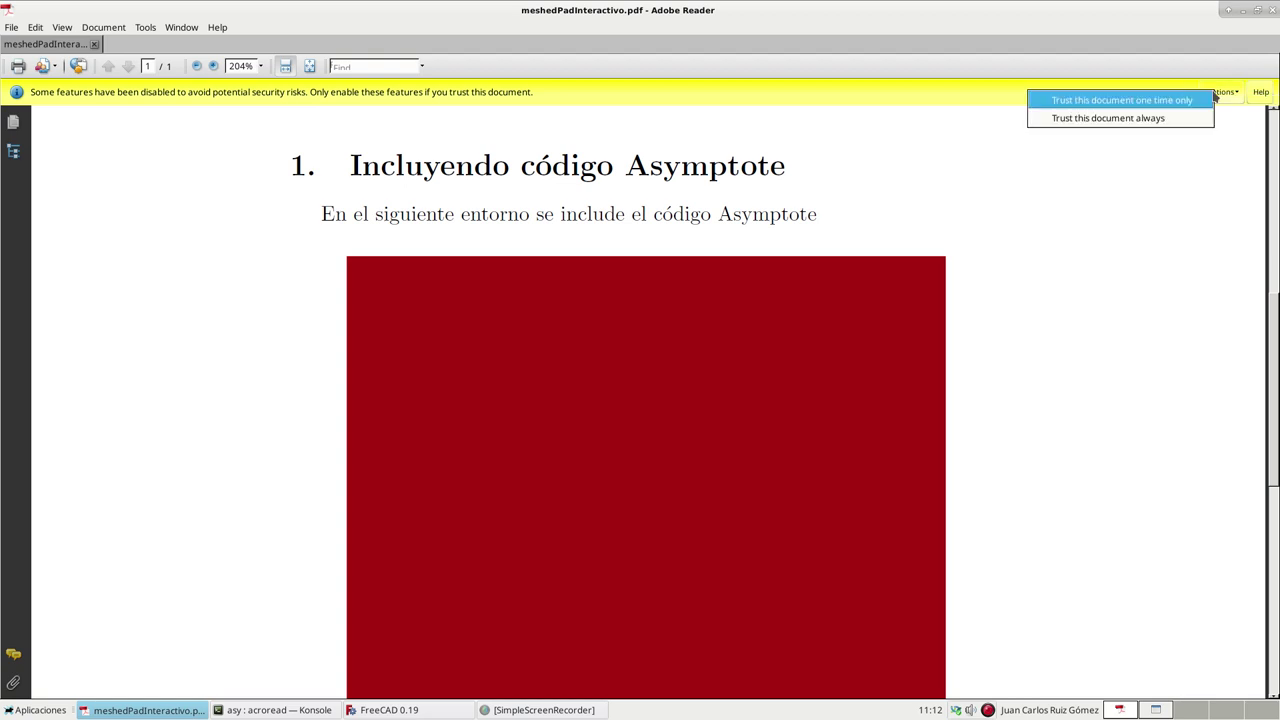
{"action": "left_click", "coordinate": [1181, 104]}
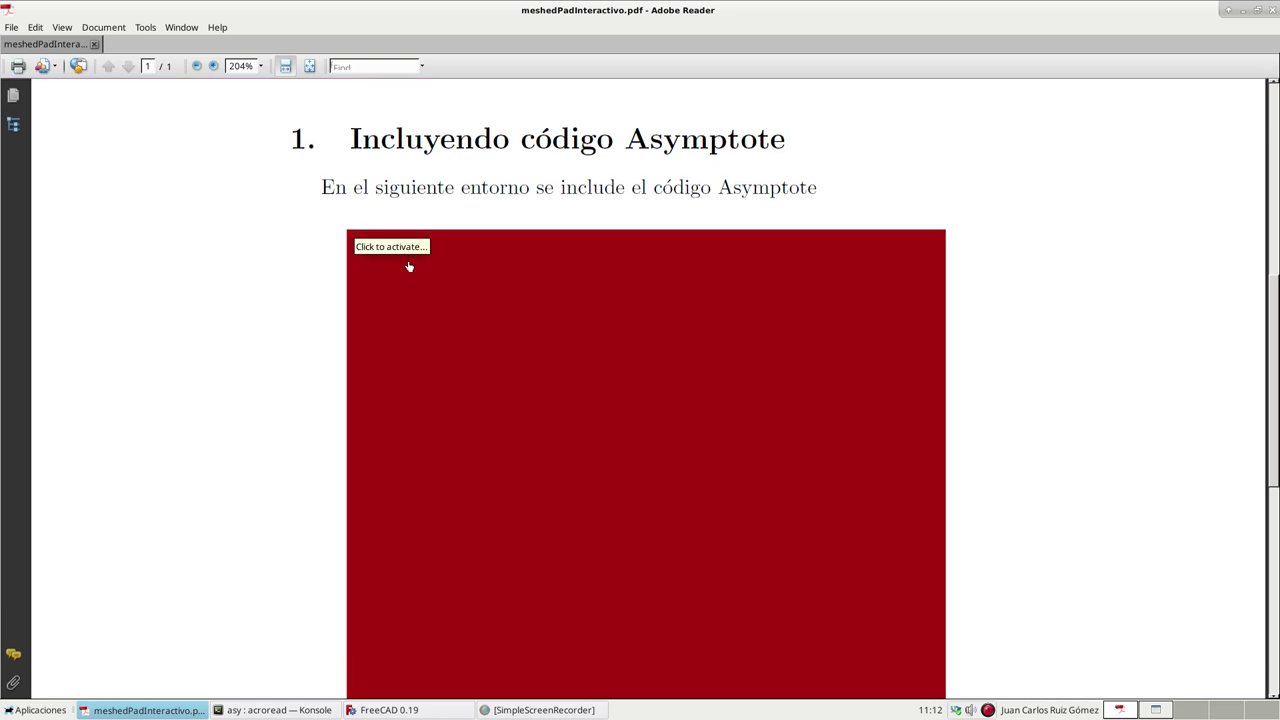
{"action": "left_click", "coordinate": [560, 423]}
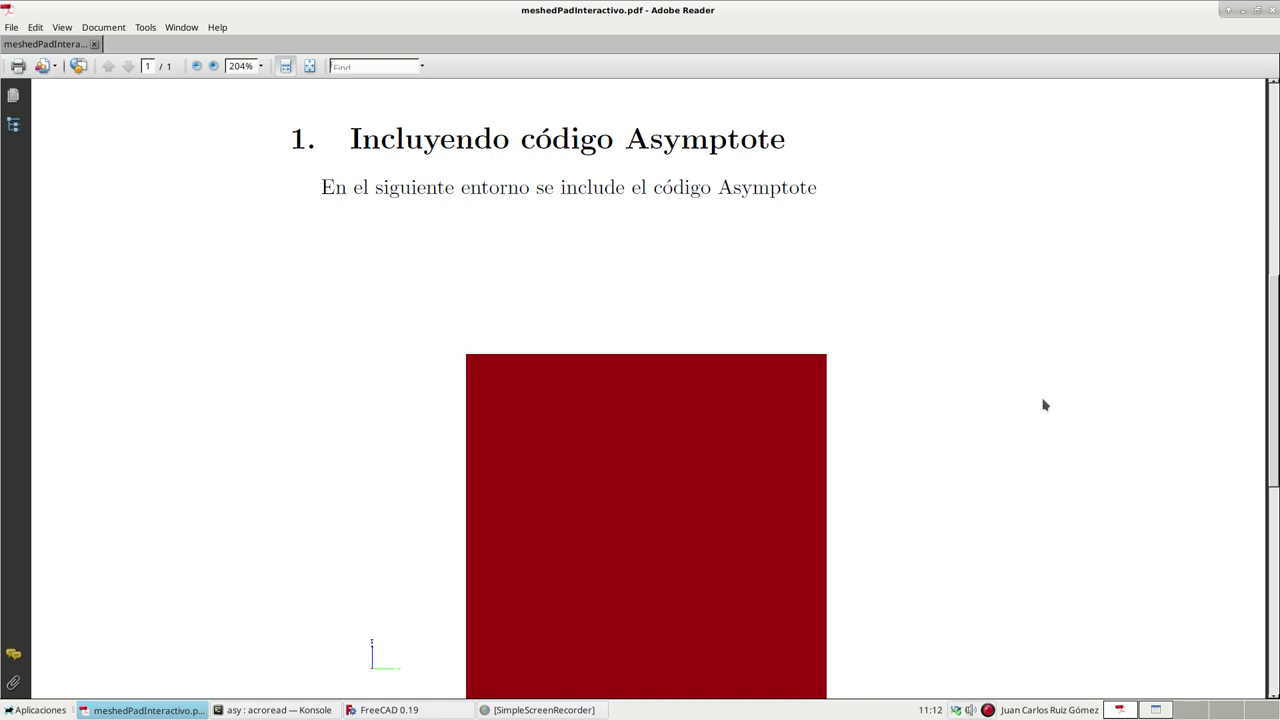
{"action": "scroll", "coordinate": [1043, 403], "scroll_direction": "down", "scroll_amount": 3}
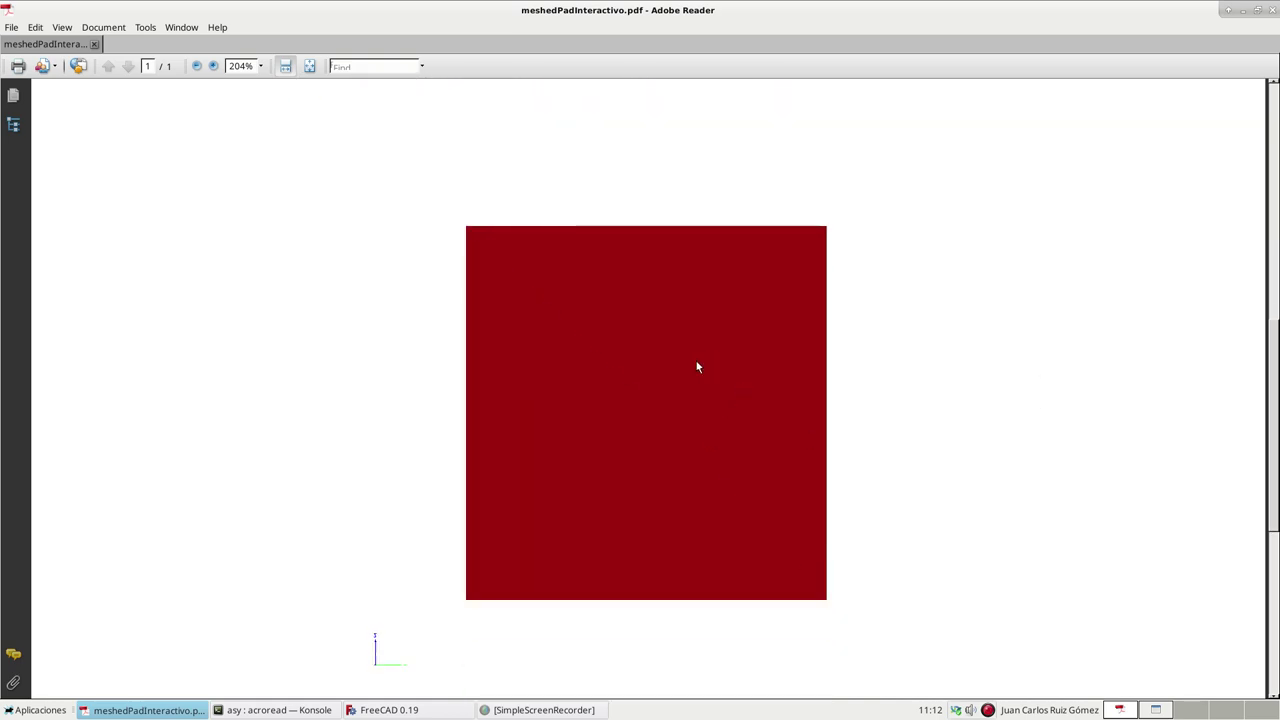
{"action": "scroll", "coordinate": [696, 361], "scroll_direction": "down", "scroll_amount": 2}
{"action": "scroll", "coordinate": [696, 361], "scroll_direction": "up", "scroll_amount": 1}
{"action": "scroll", "coordinate": [700, 363], "scroll_direction": "up", "scroll_amount": 1}
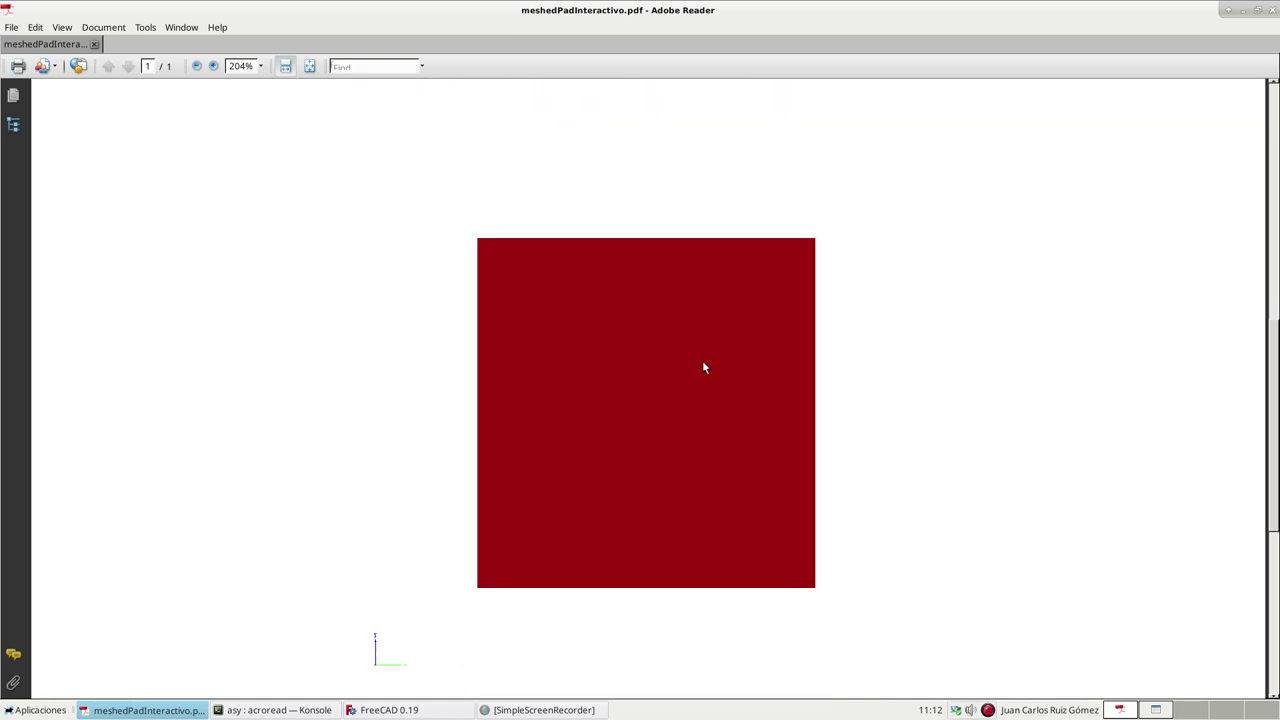
Rotate the 3D cube to reveal its green and orange faces, then scroll back up to the title.
{"action": "mouse_move", "coordinate": [781, 356]}
{"action": "left_mouse_down"}
{"action": "mouse_move", "coordinate": [700, 360]}
{"action": "mouse_move", "coordinate": [657, 411]}
{"action": "mouse_move", "coordinate": [649, 460]}
{"action": "mouse_move", "coordinate": [493, 473]}
{"action": "mouse_move", "coordinate": [640, 474]}
{"action": "mouse_move", "coordinate": [791, 331]}
{"action": "mouse_move", "coordinate": [916, 334]}
{"action": "left_mouse_up"}
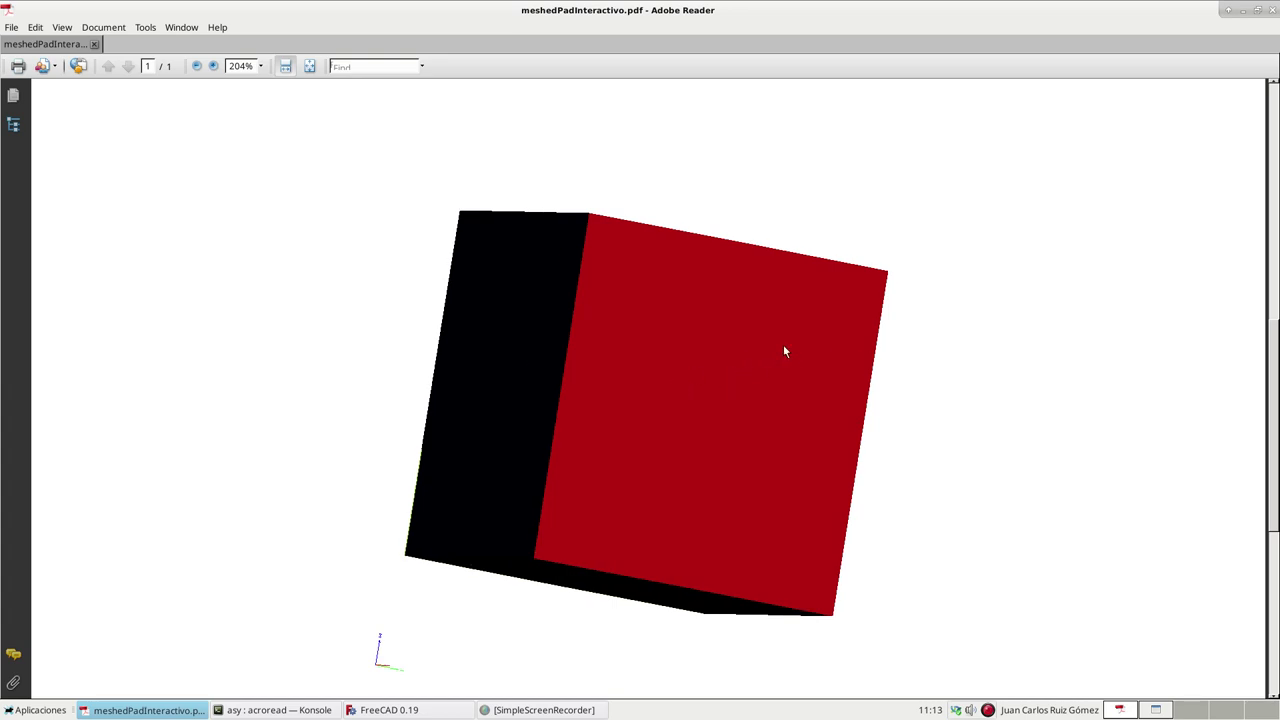
{"action": "mouse_move", "coordinate": [785, 351]}
{"action": "left_mouse_down"}
{"action": "mouse_move", "coordinate": [631, 349]}
{"action": "mouse_move", "coordinate": [920, 354]}
{"action": "mouse_move", "coordinate": [846, 332]}
{"action": "mouse_move", "coordinate": [826, 420]}
{"action": "mouse_move", "coordinate": [803, 328]}
{"action": "left_mouse_up"}
{"action": "scroll", "coordinate": [802, 322], "scroll_direction": "down", "scroll_amount": 2}
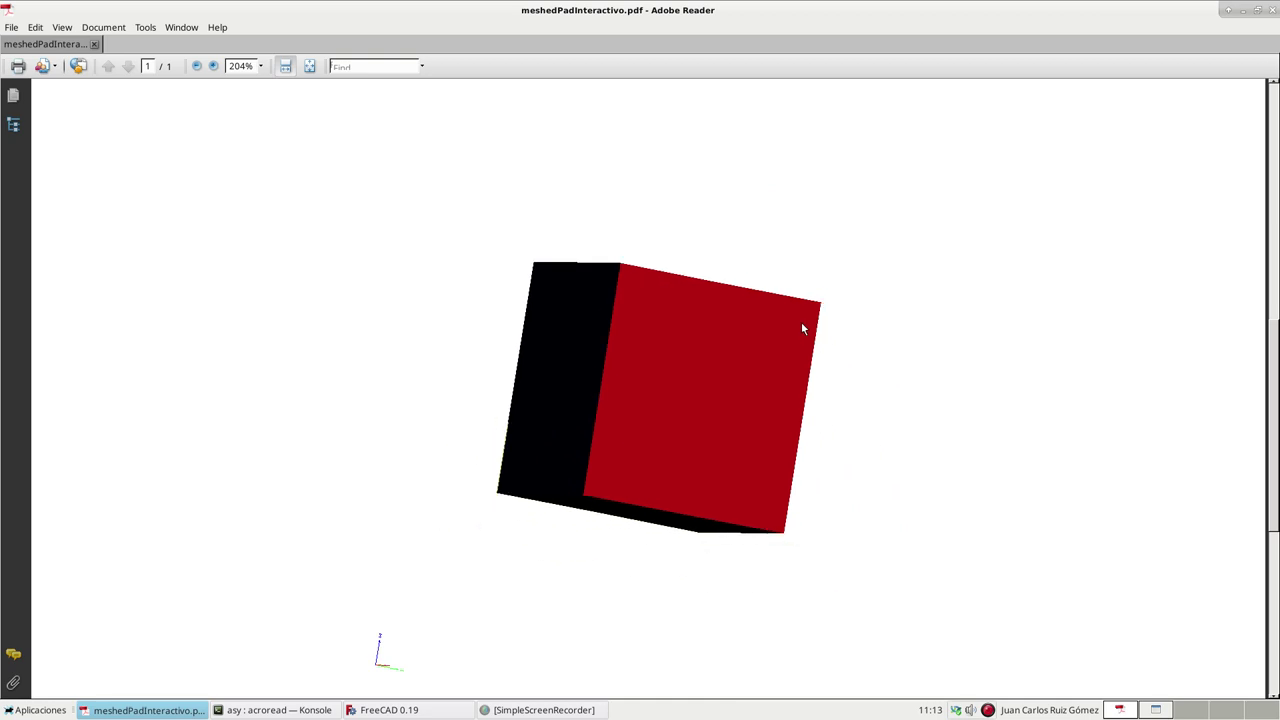
{"action": "scroll", "coordinate": [760, 306], "scroll_direction": "down", "scroll_amount": 2}
{"action": "scroll", "coordinate": [768, 222], "scroll_direction": "up", "scroll_amount": 2}
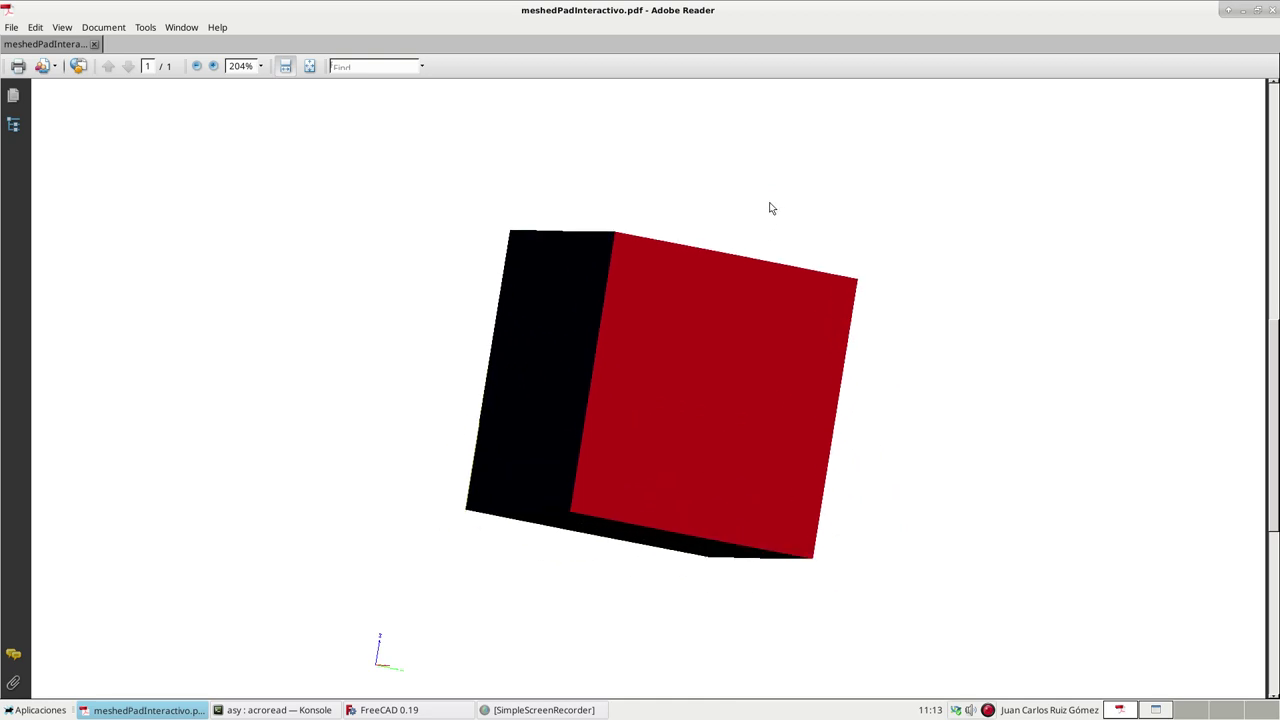
{"action": "mouse_move", "coordinate": [771, 206]}
{"action": "left_mouse_down"}
{"action": "mouse_move", "coordinate": [703, 266]}
{"action": "mouse_move", "coordinate": [649, 429]}
{"action": "mouse_move", "coordinate": [752, 536]}
{"action": "mouse_move", "coordinate": [738, 480]}
{"action": "left_mouse_up"}
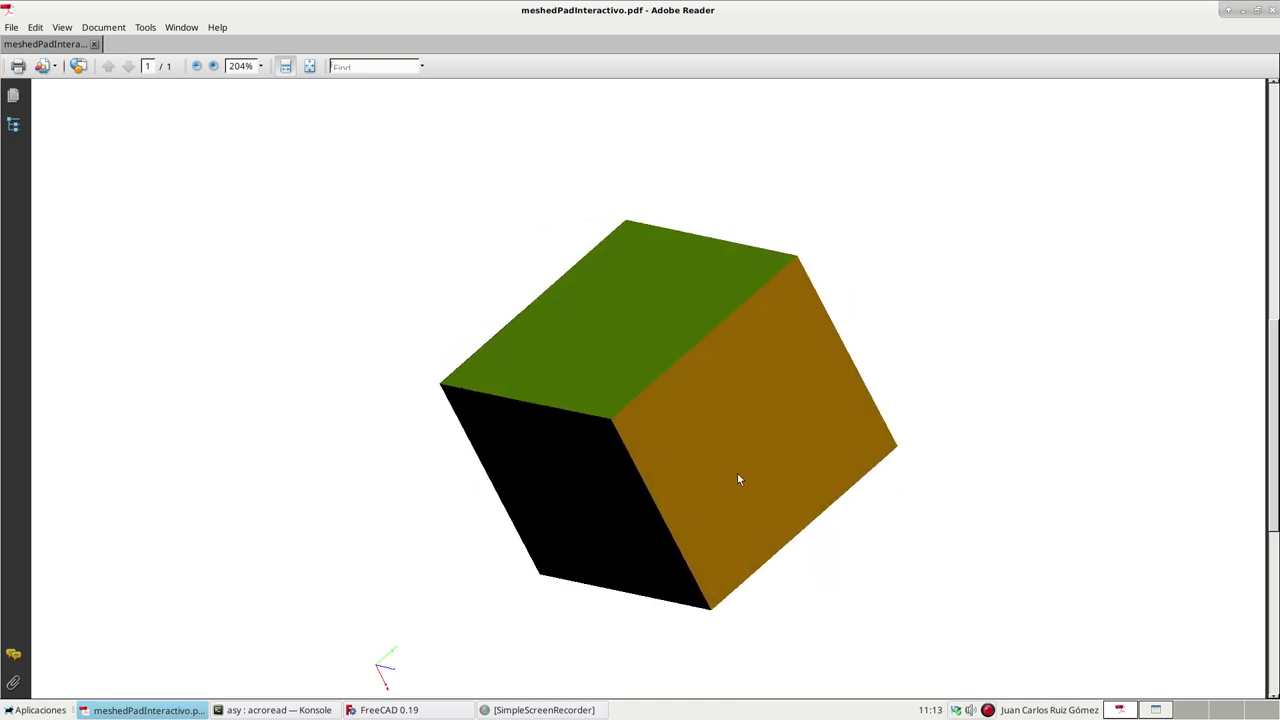
{"action": "scroll", "coordinate": [1157, 255], "scroll_direction": "up", "scroll_amount": 3}
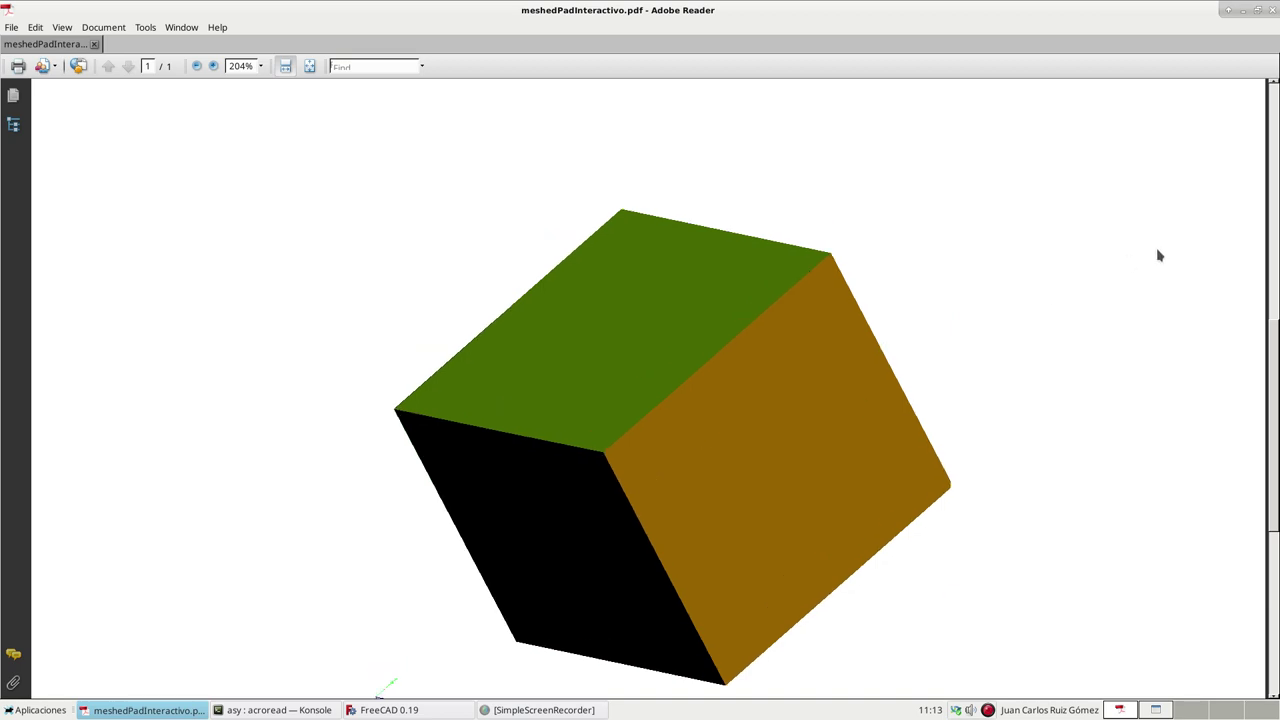
{"action": "scroll", "coordinate": [1158, 255], "scroll_direction": "up", "scroll_amount": 3}
{"action": "scroll", "coordinate": [1158, 255], "scroll_direction": "up", "scroll_amount": 1}
{"action": "scroll", "coordinate": [1158, 255], "scroll_direction": "up", "scroll_amount": 1}
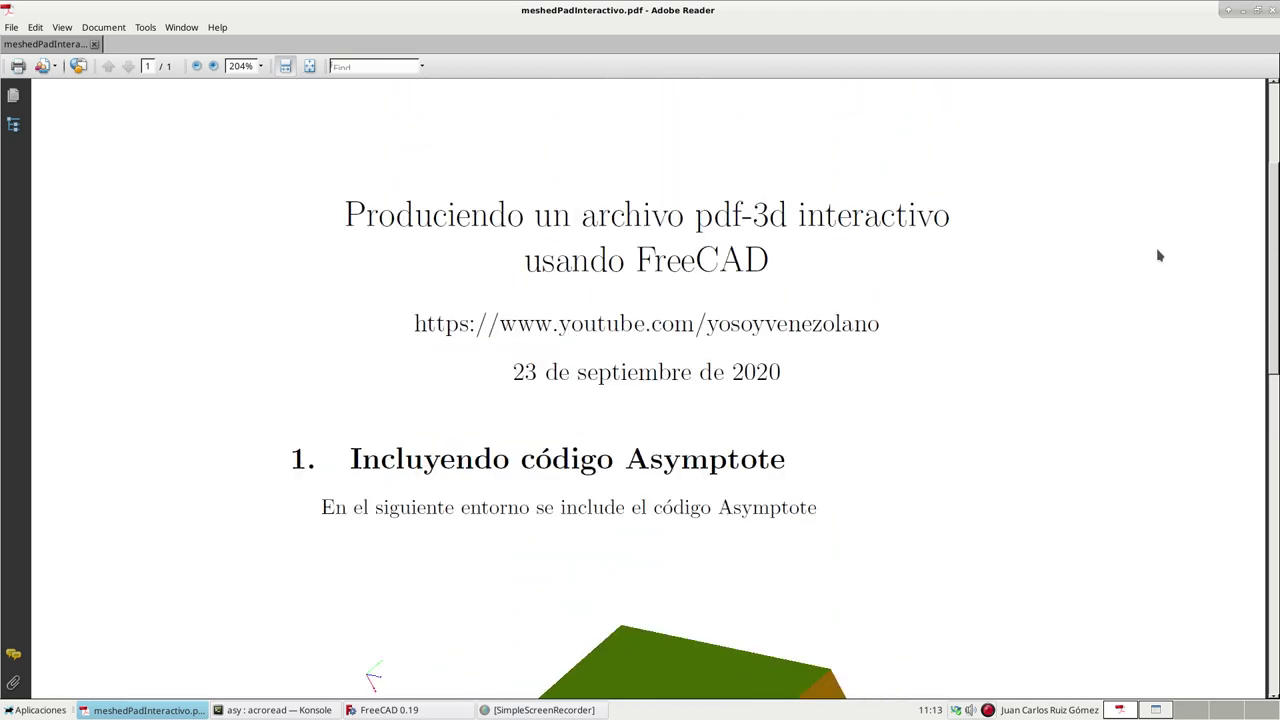